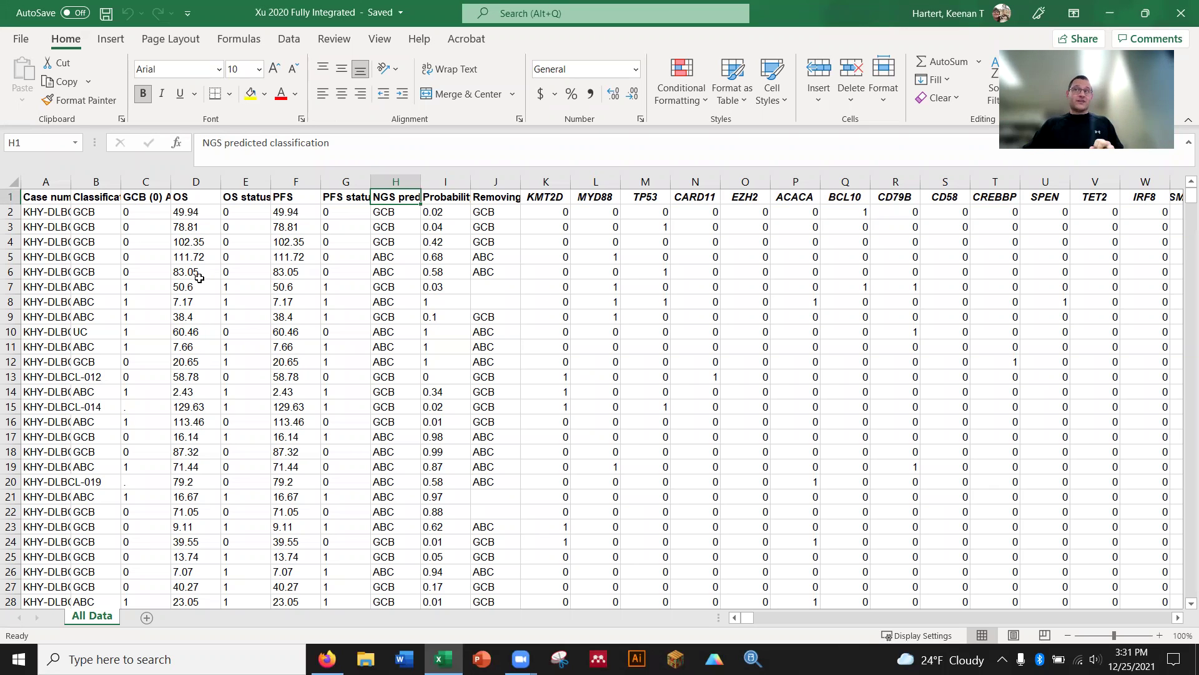
Browse the mutation and gene expression columns, checking ATR values and the last patient row.
click(142, 230)
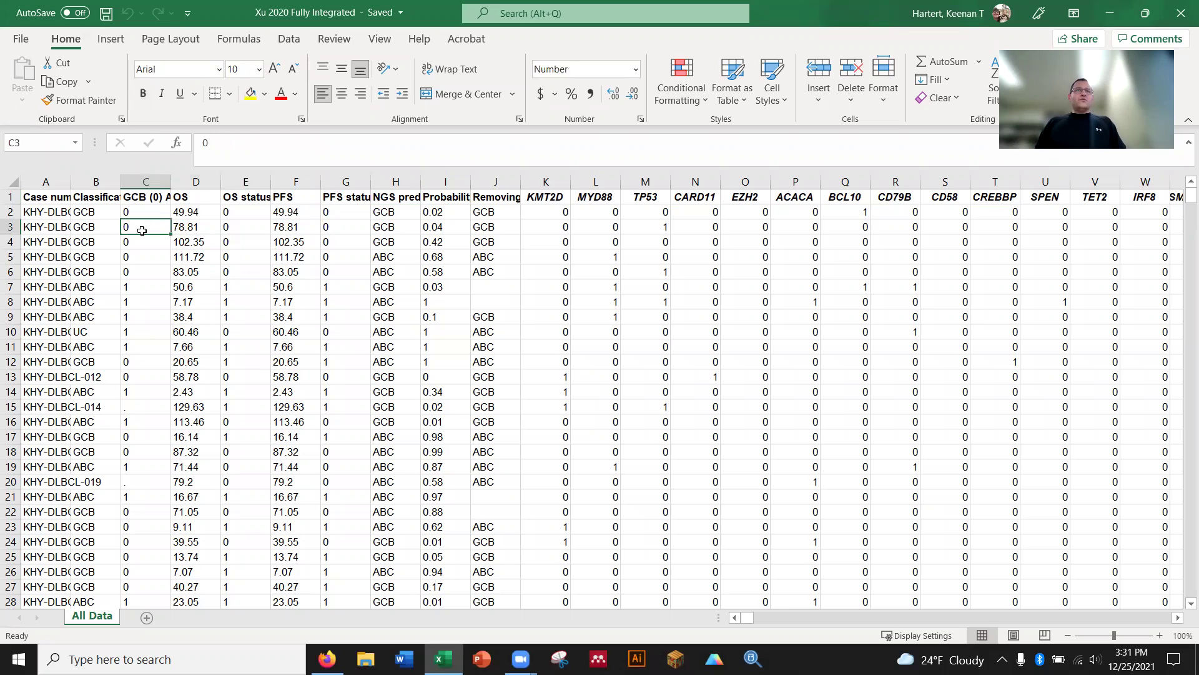
key(Right)
key(Right)
key(Right)
key(Right)
key(Right)
key(Right)
key(Right)
key(Right)
key(Right)
key(Right)
key(Right)
key(Right)
key(Right)
key(Right)
key(Right)
key(Right)
key(Right)
key(Right)
key(Right)
key(Right)
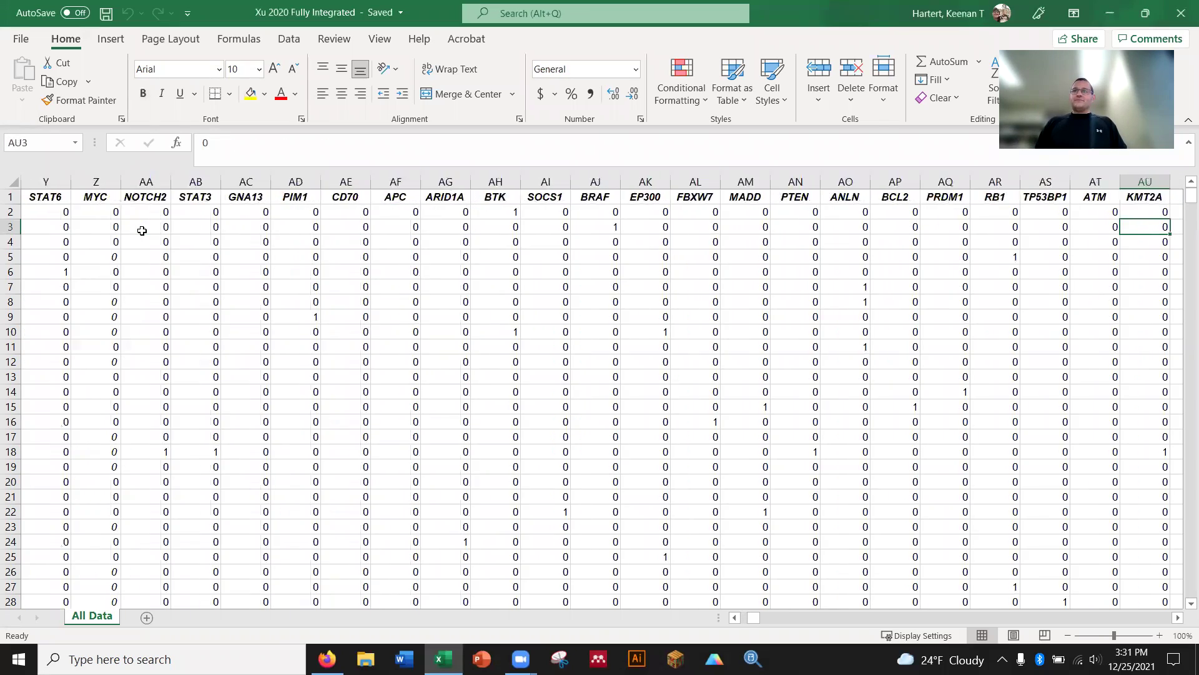
key(Right)
key(Right)
key(Right)
key(Right)
key(Right)
key(Right)
key(Right)
key(Right)
key(Right)
key(Right)
key(Right)
key(Right)
key(Right)
key(Right)
key(Right)
key(Right)
key(Right)
key(Right)
key(Right)
key(Right)
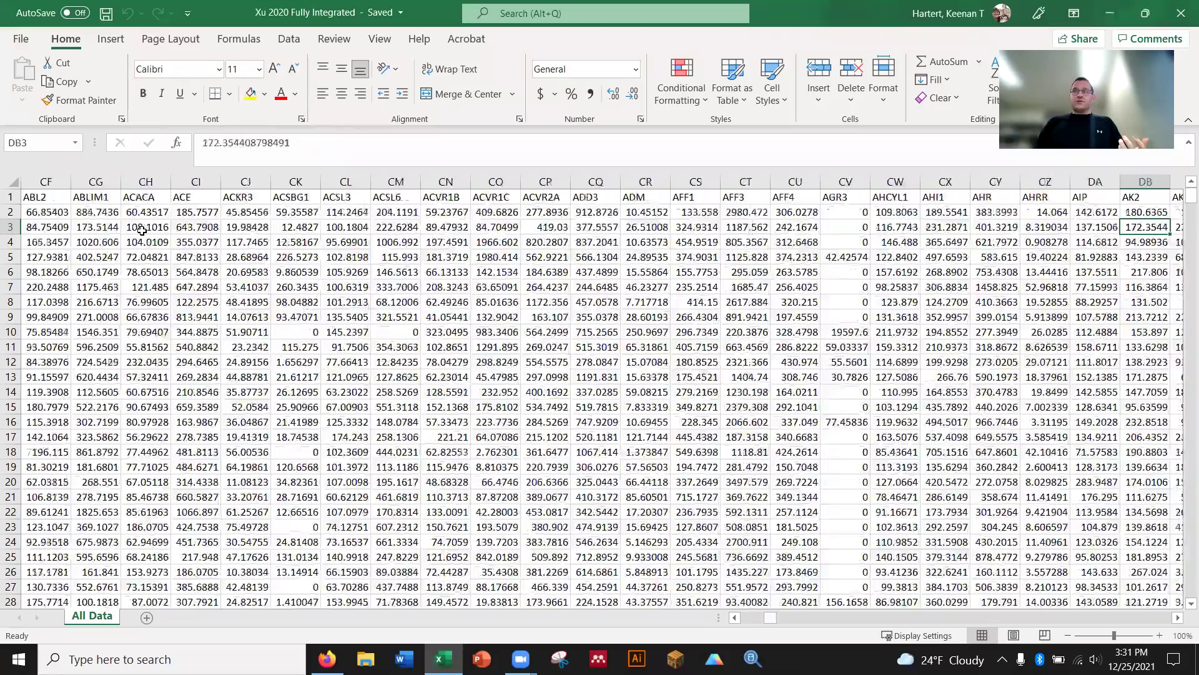
key(Right)
key(Right)
key(Right)
key(Right)
key(Right)
key(Right)
key(Right)
key(Right)
key(Right)
key(Right)
key(Right)
key(Right)
key(Right)
key(Right)
key(Right)
key(Right)
key(Right)
key(Right)
key(Right)
key(Right)
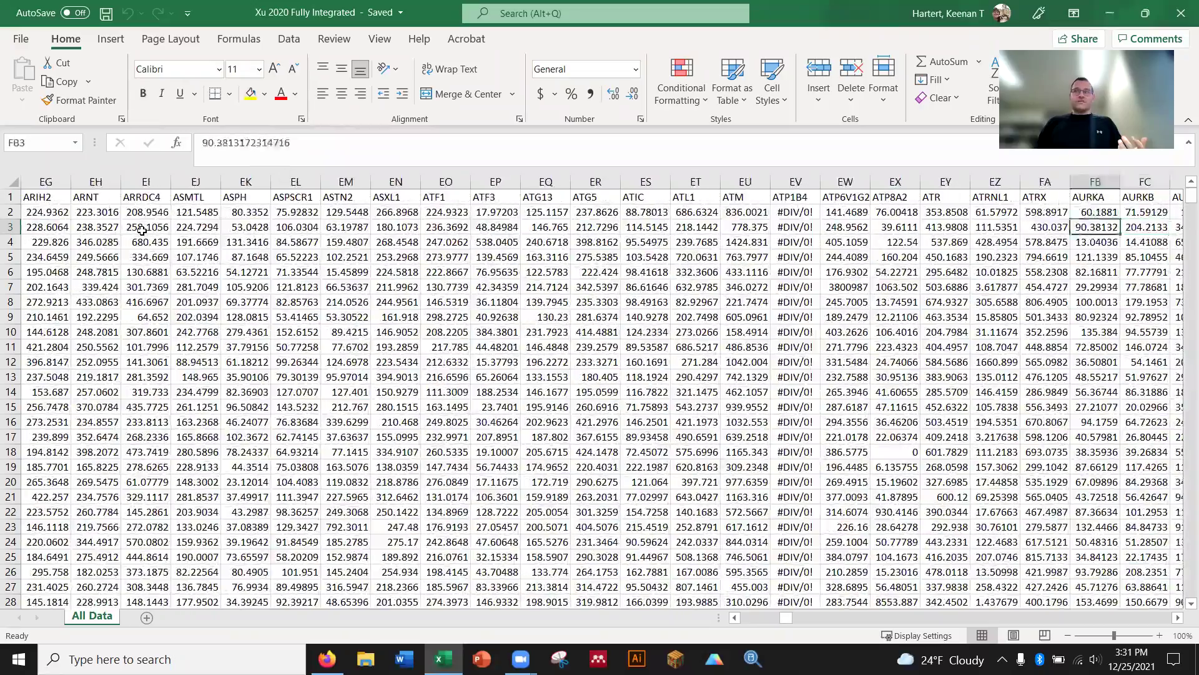
key(Up)
key(Up)
key(Left)
key(shift+Left)
key(shift+Left)
key(shift+Left)
key(shift+Left)
key(Down)
key(Down)
key(Down)
key(Down)
key(Down)
key(Down)
key(Down)
key(Down)
key(Left)
key(Left)
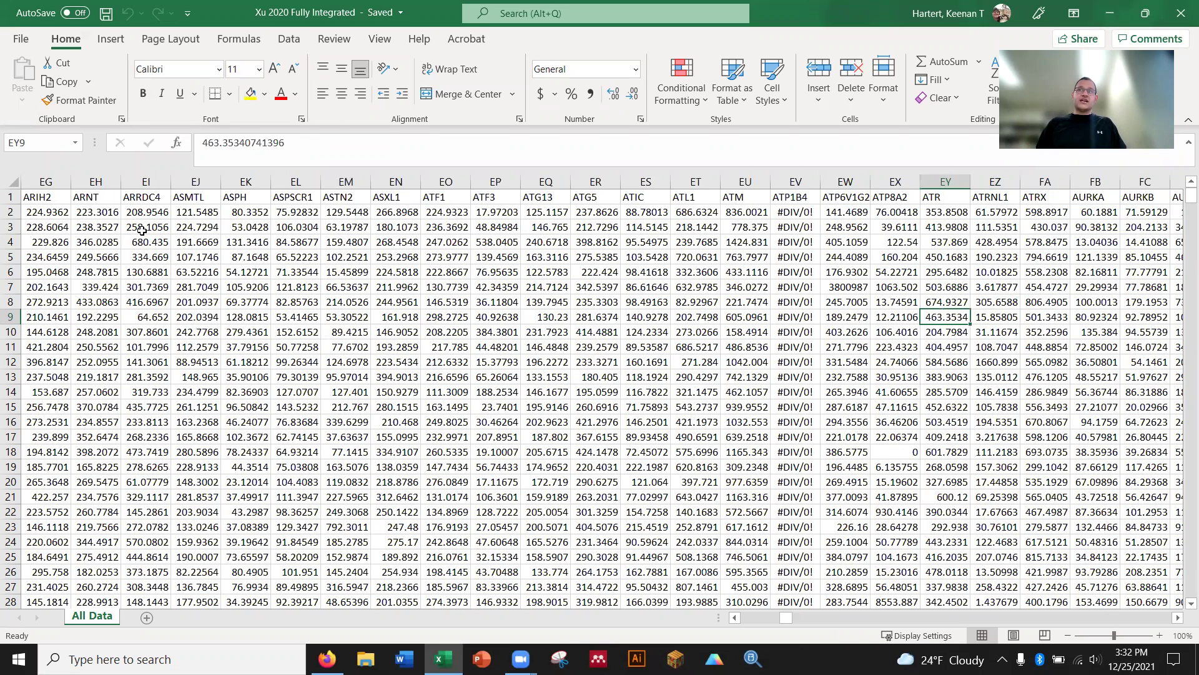
key(Up)
key(Up)
key(Up)
key(Up)
key(Up)
key(Up)
key(Up)
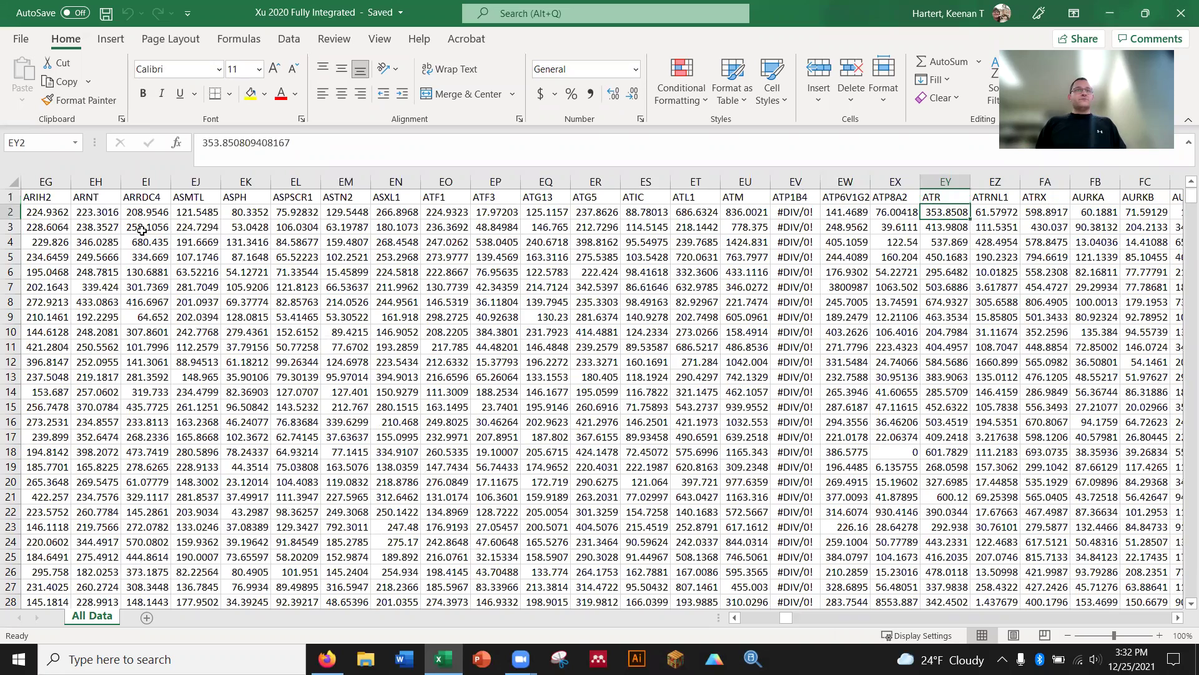
key(ctrl+Down)
key(Left)
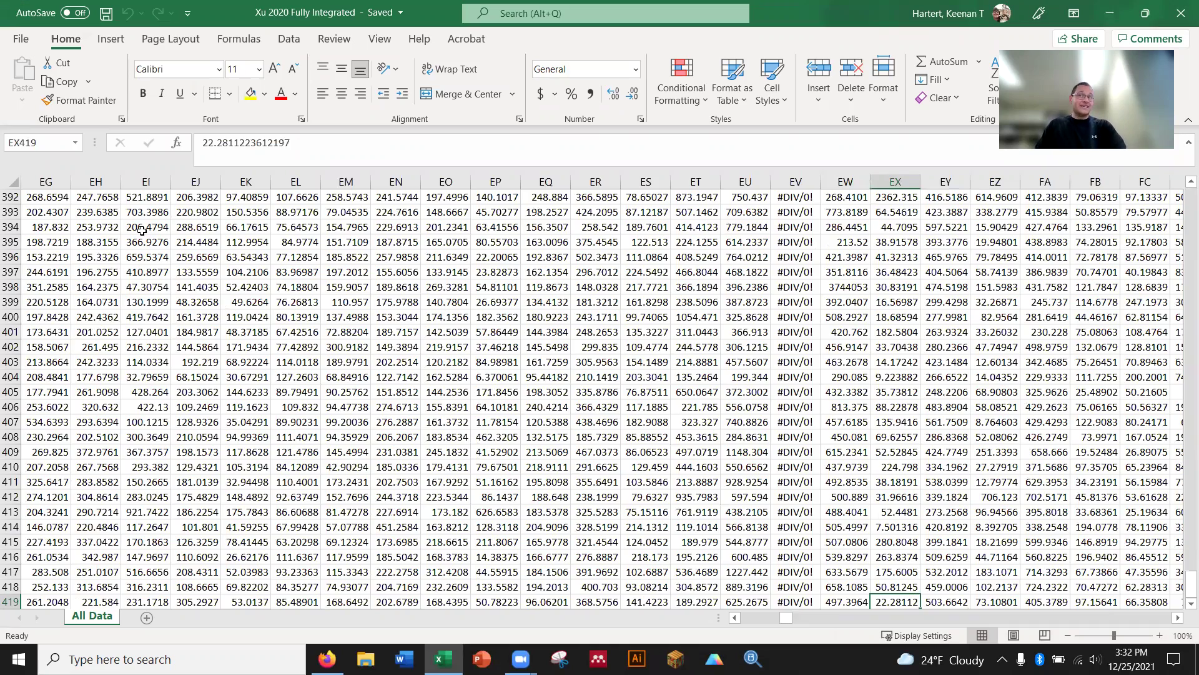
key(ctrl+Up)
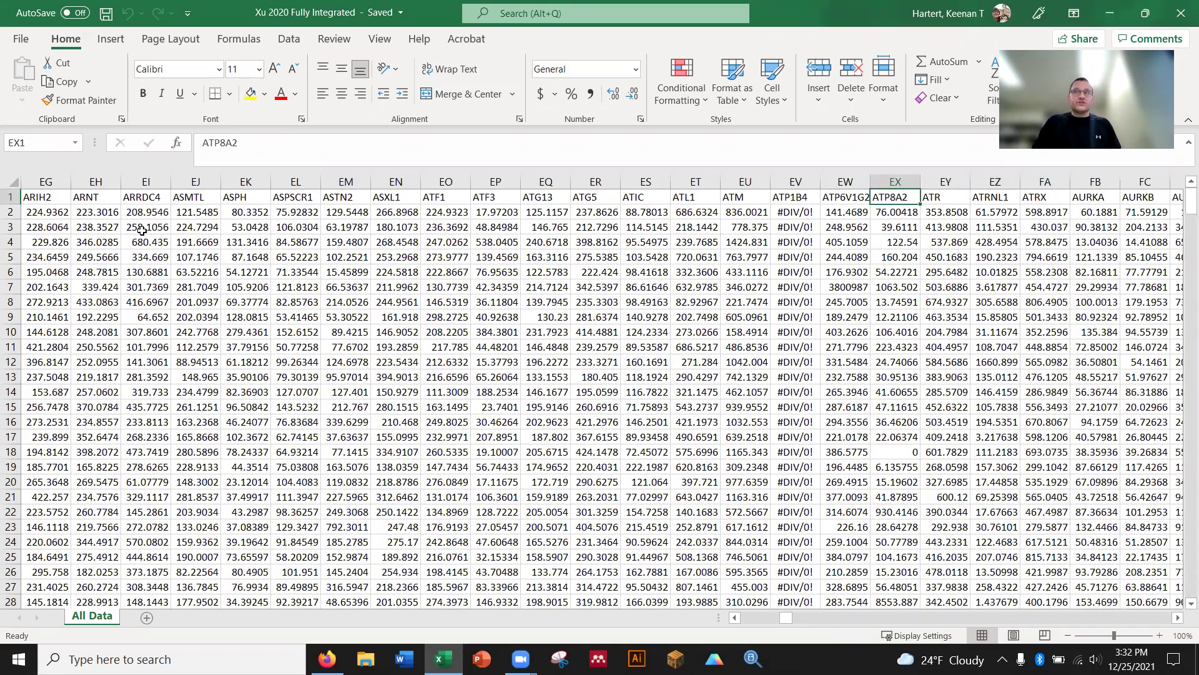
Inspect APOD expression values, find the last gene header ZRSR2, then locate the OS header.
key(Left)
key(Left)
key(Left)
key(Left)
key(Left)
key(Left)
key(Left)
key(Left)
key(Left)
key(Left)
key(Left)
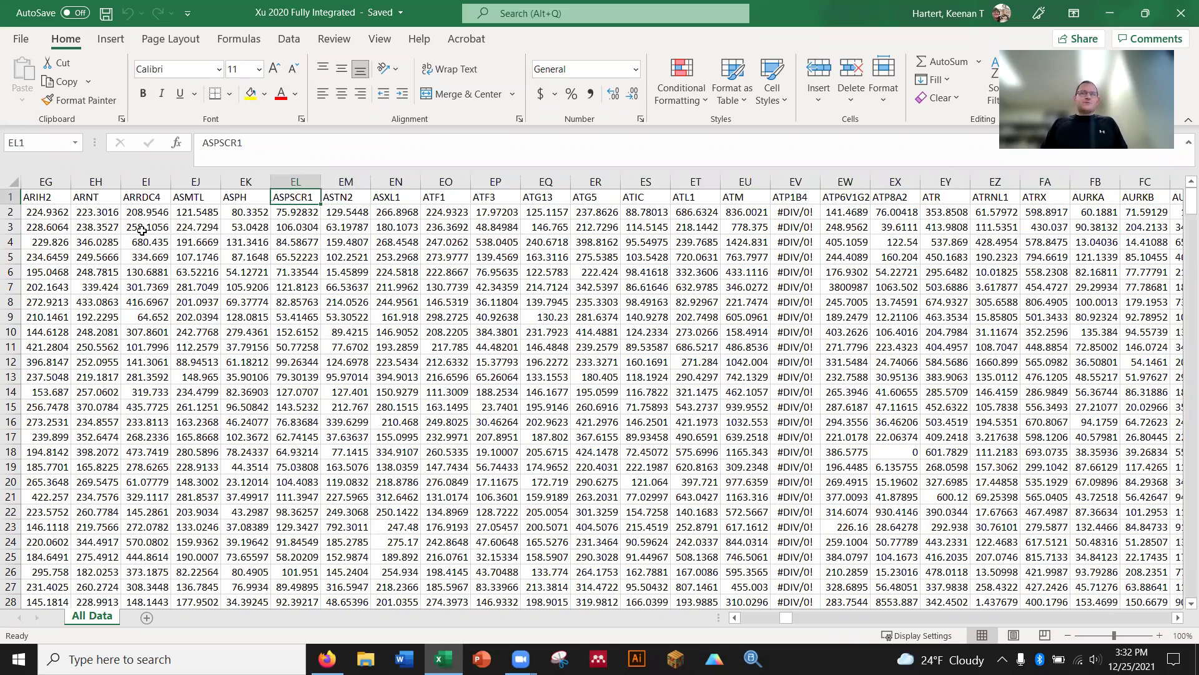
key(Left)
key(Left)
key(Left)
key(Left)
key(Left)
key(Left)
key(Left)
key(Left)
key(Left)
key(Left)
key(Left)
key(Left)
key(Left)
key(Left)
key(Left)
key(Left)
key(Left)
key(Left)
key(Left)
key(Left)
key(Left)
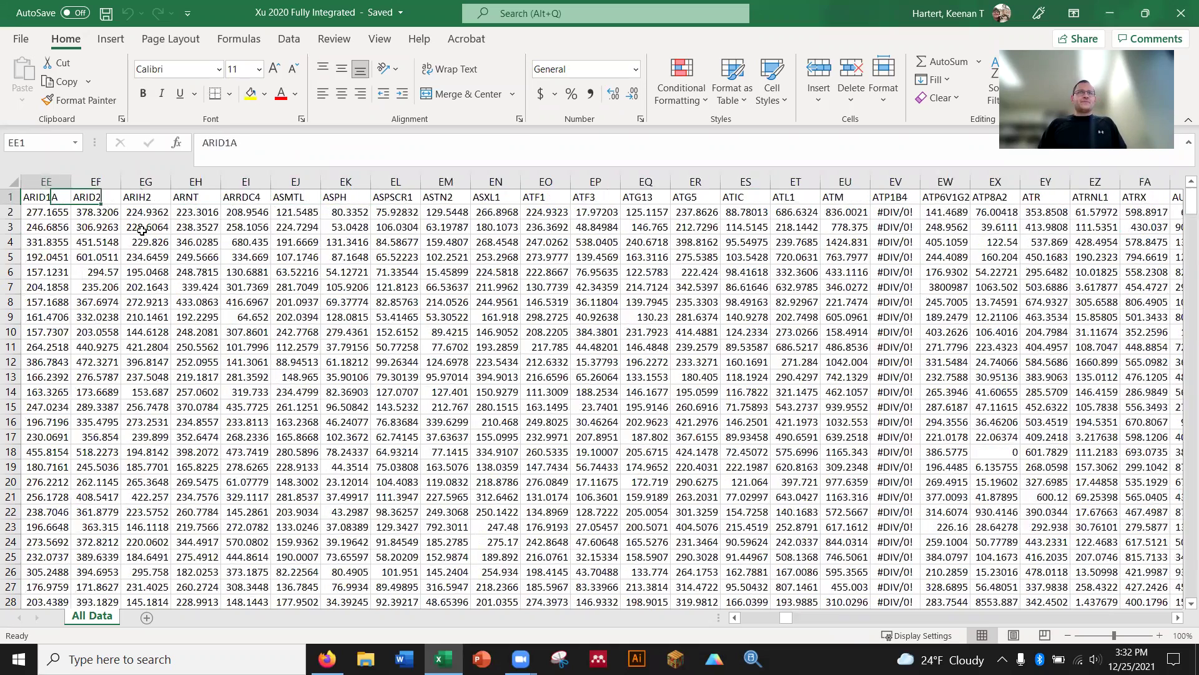
click(496, 346)
click(646, 422)
click(462, 367)
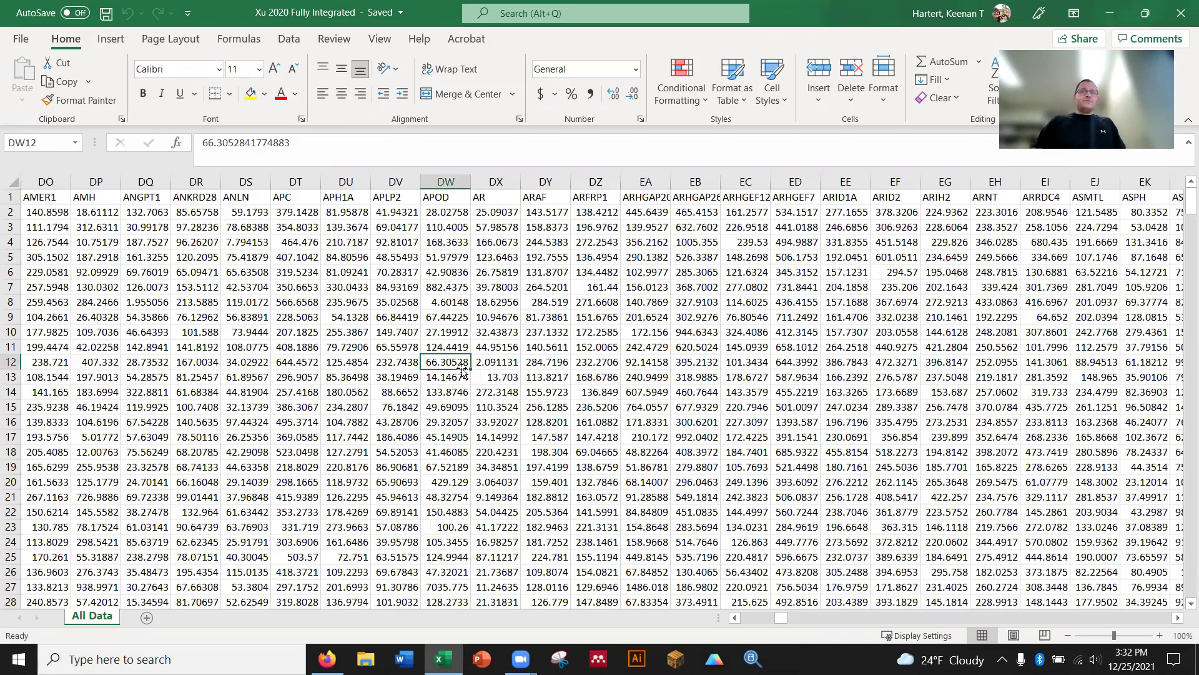
key(ctrl+Up)
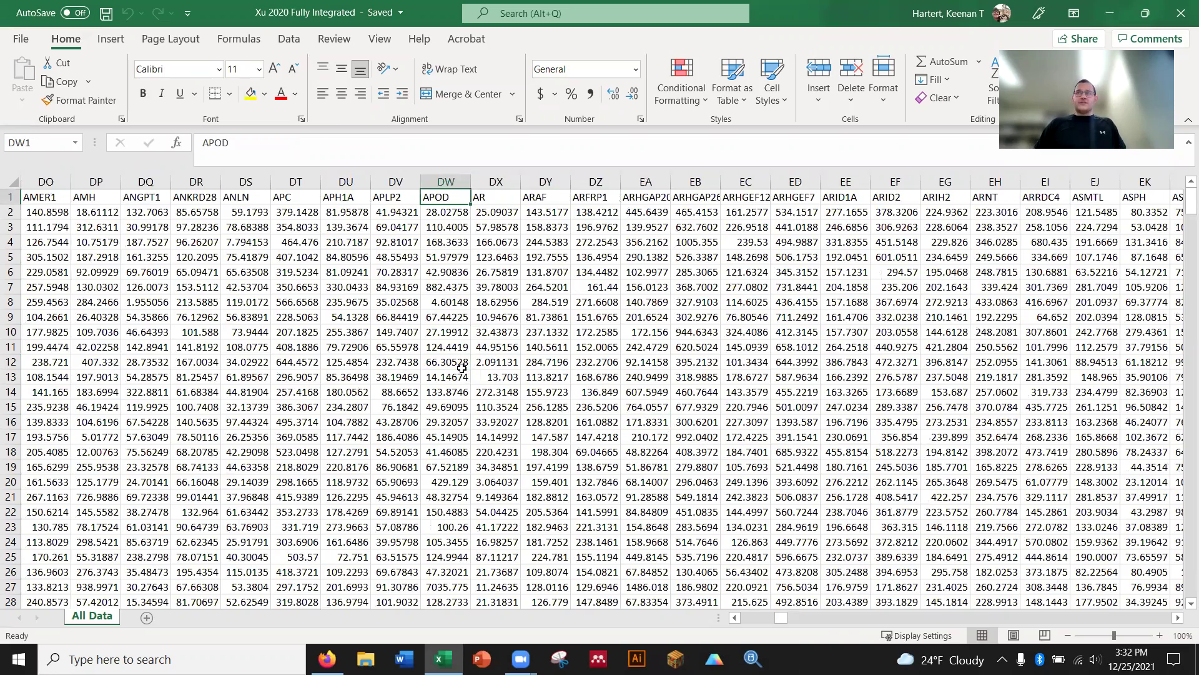
key(ctrl+End)
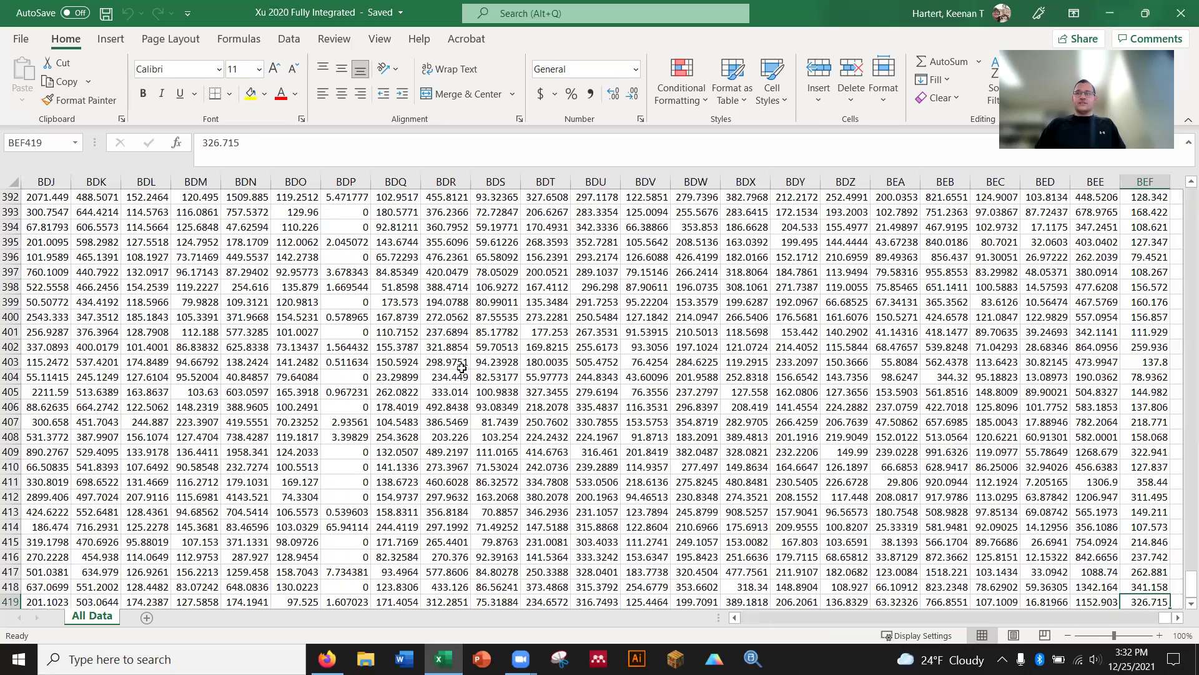
key(ctrl+Up)
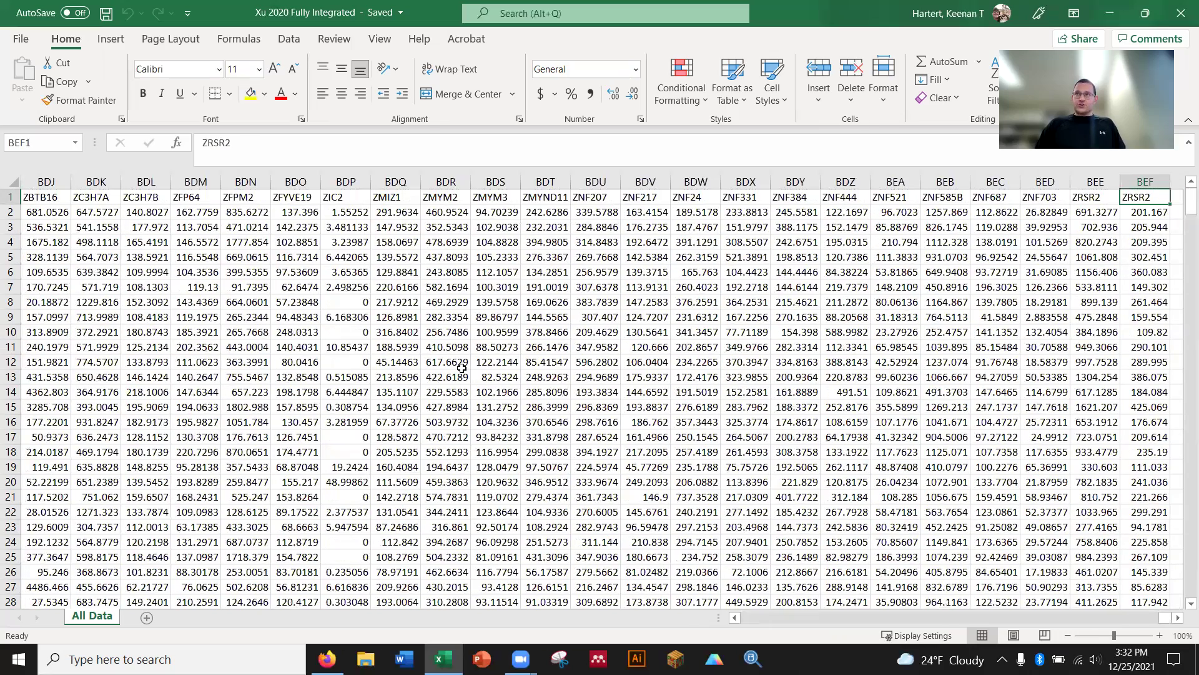
key(ctrl+Left)
key(ctrl+Down)
key(Right)
key(Right)
key(Right)
key(ctrl+Up)
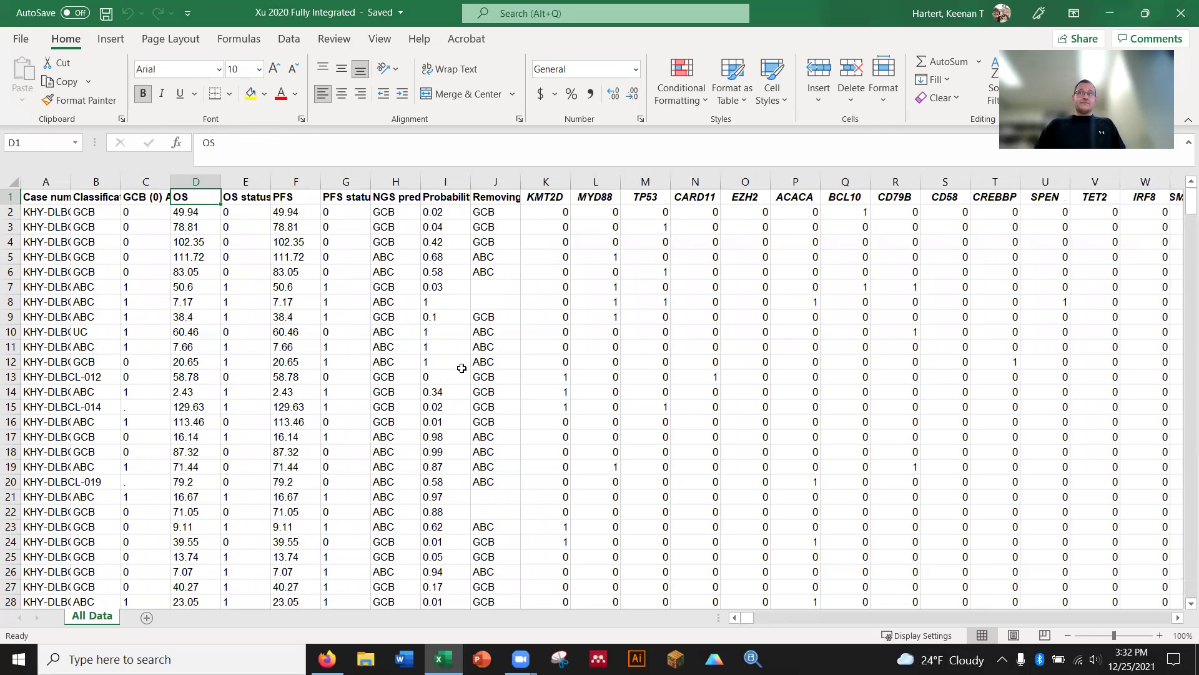
Try selecting a block of the survival data across the OS columns.
key(shift+Down)
key(shift+Right)
key(shift+Down)
key(shift+Down)
key(shift+Right)
key(shift+Right)
key(shift+Down)
key(shift+Down)
key(shift+Down)
key(shift+Down)
key(shift+Left)
key(shift+Down)
key(shift+Left)
key(shift+Down)
key(shift+Left)
key(shift+Down)
key(shift+Down)
key(shift+Down)
key(shift+Right)
key(shift+Right)
key(shift+Right)
key(shift+Down)
key(shift+Down)
key(shift+Down)
key(shift+Right)
key(shift+Down)
key(shift+Right)
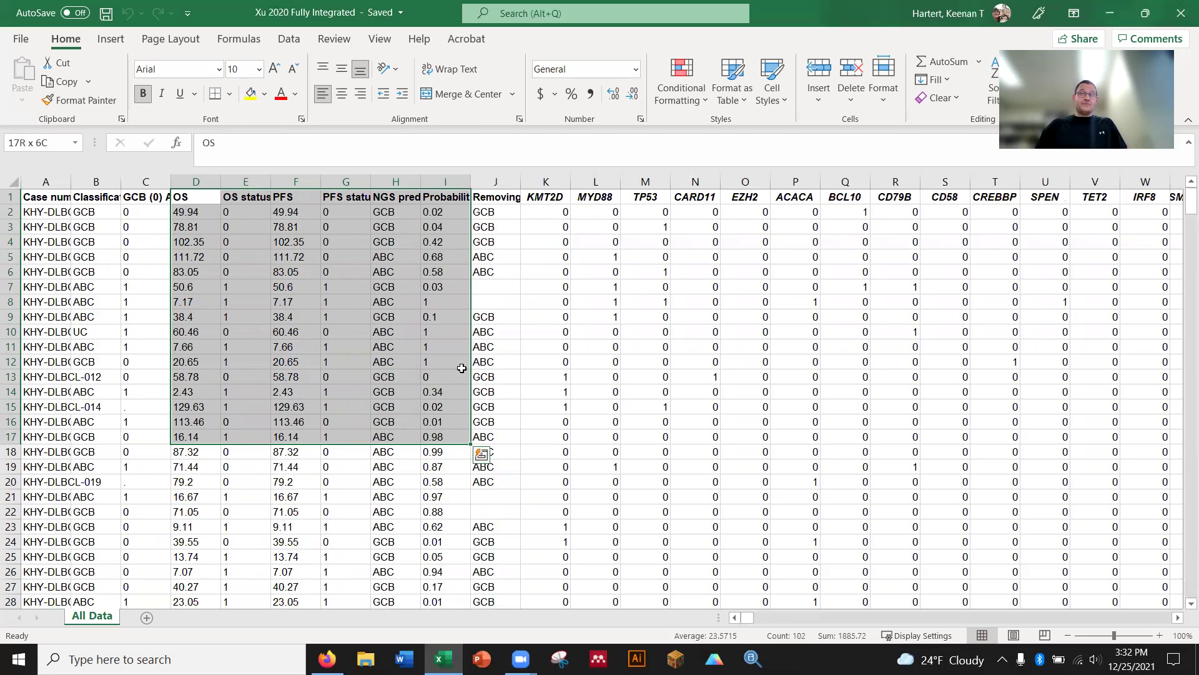
Copy the C1 header, then copy OS, OS status, PFS and PFS status from D1 to G419.
key(Left)
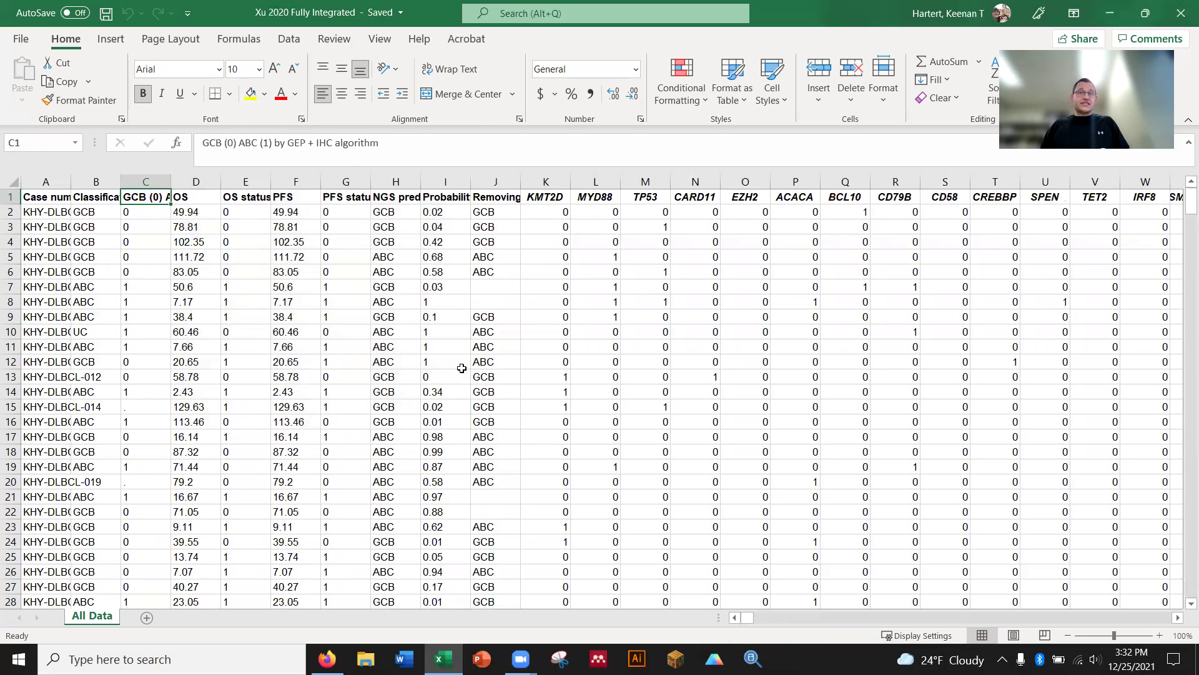
key(ctrl+c)
key(Right)
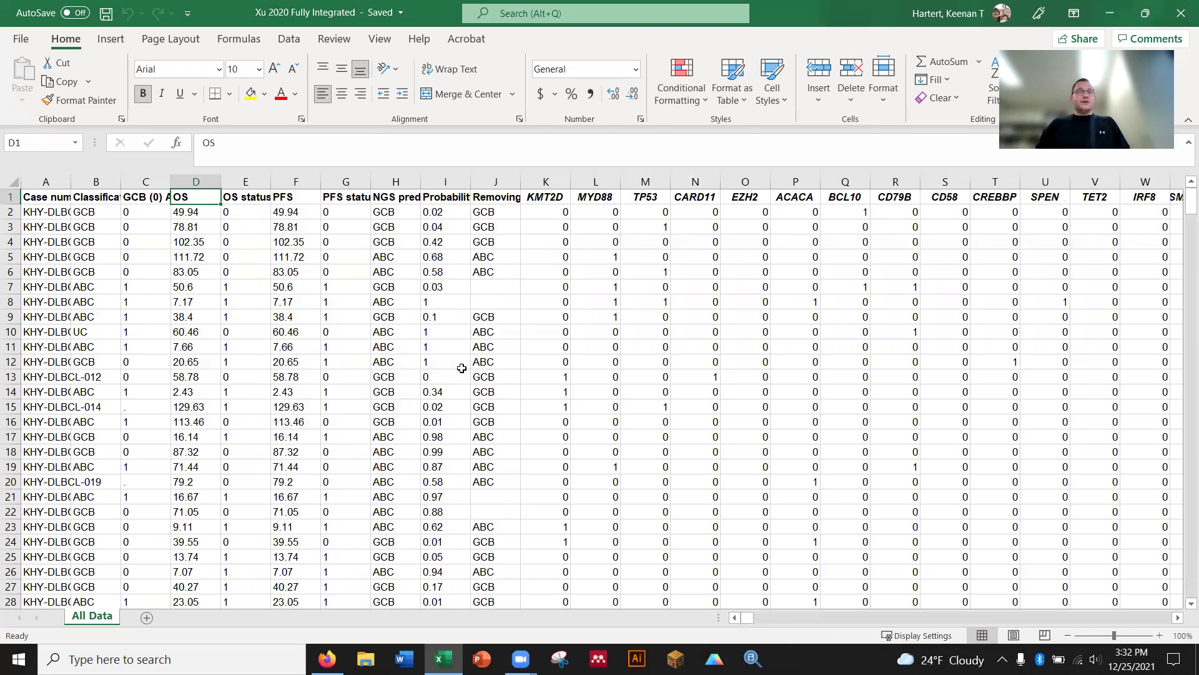
key(shift+Right)
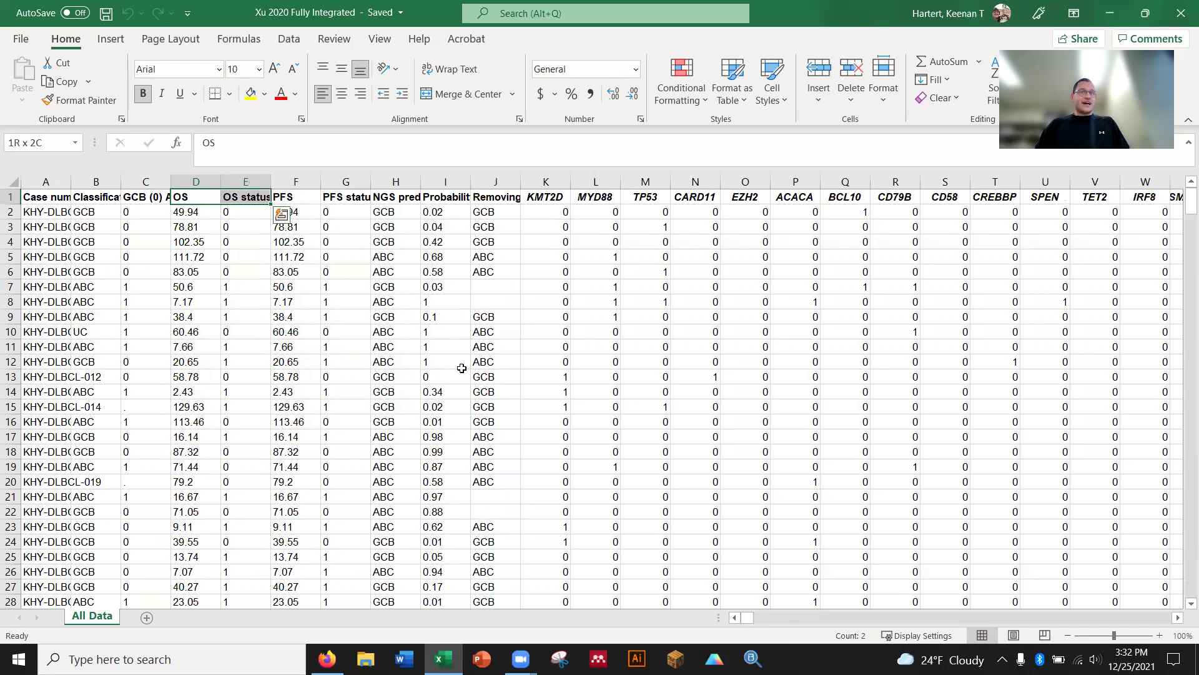
key(shift+Right)
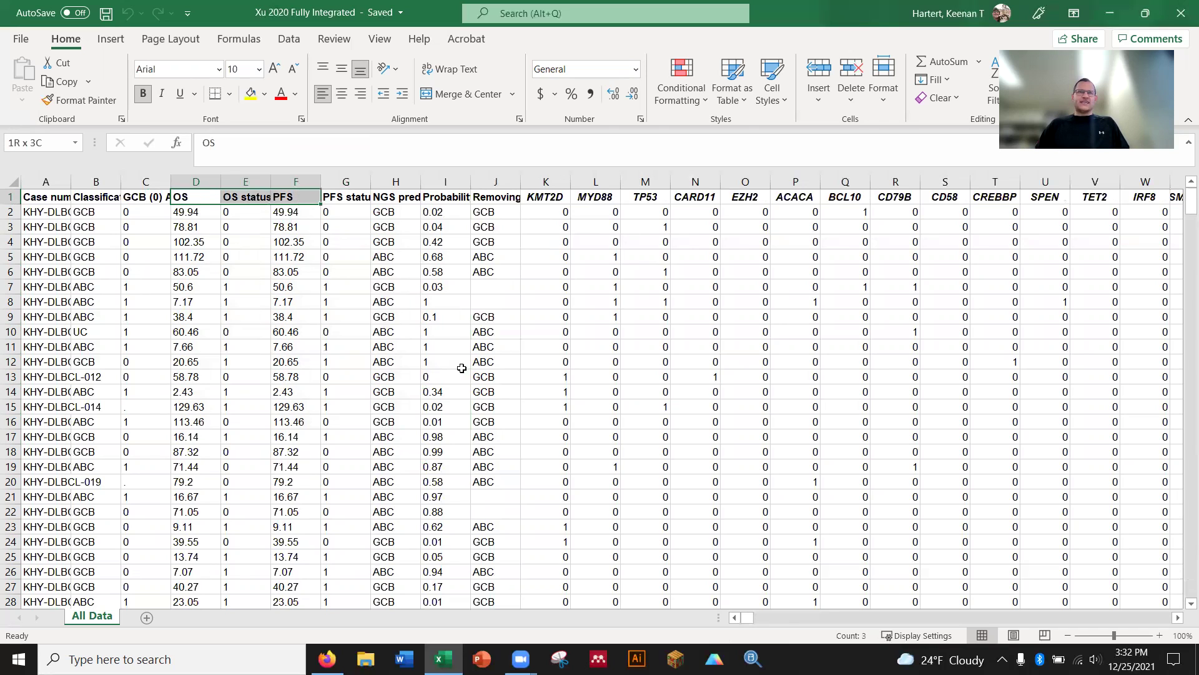
key(shift+Right)
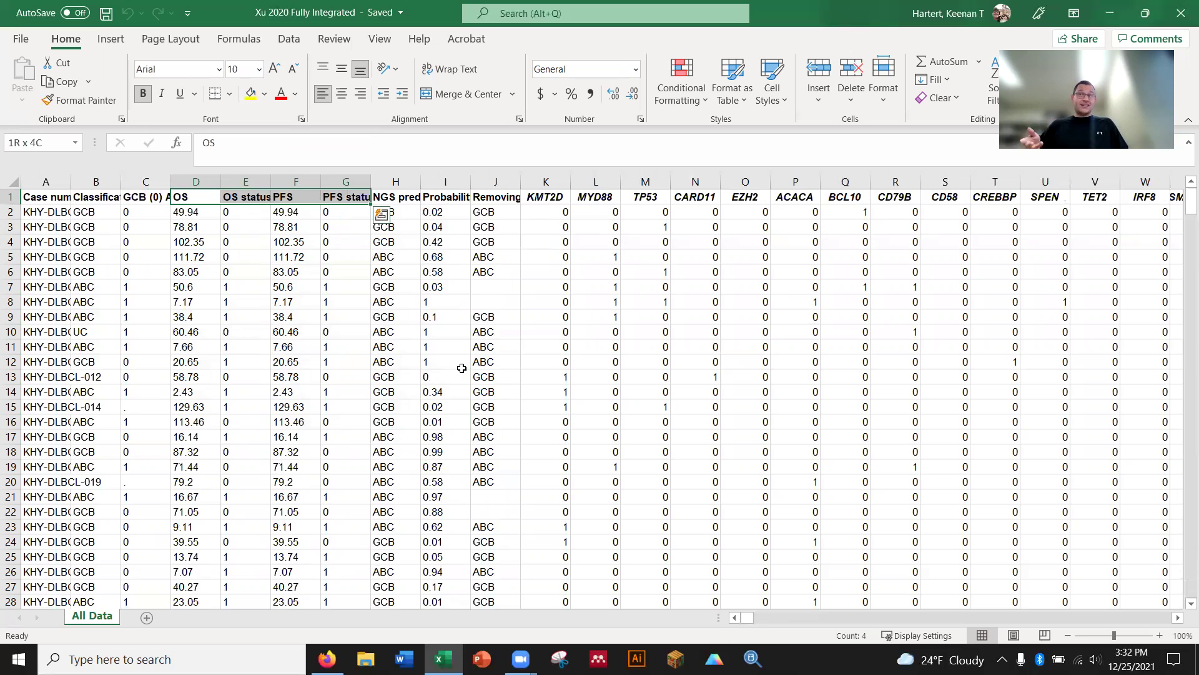
key(shift+Left)
key(shift+Left)
key(shift+Left)
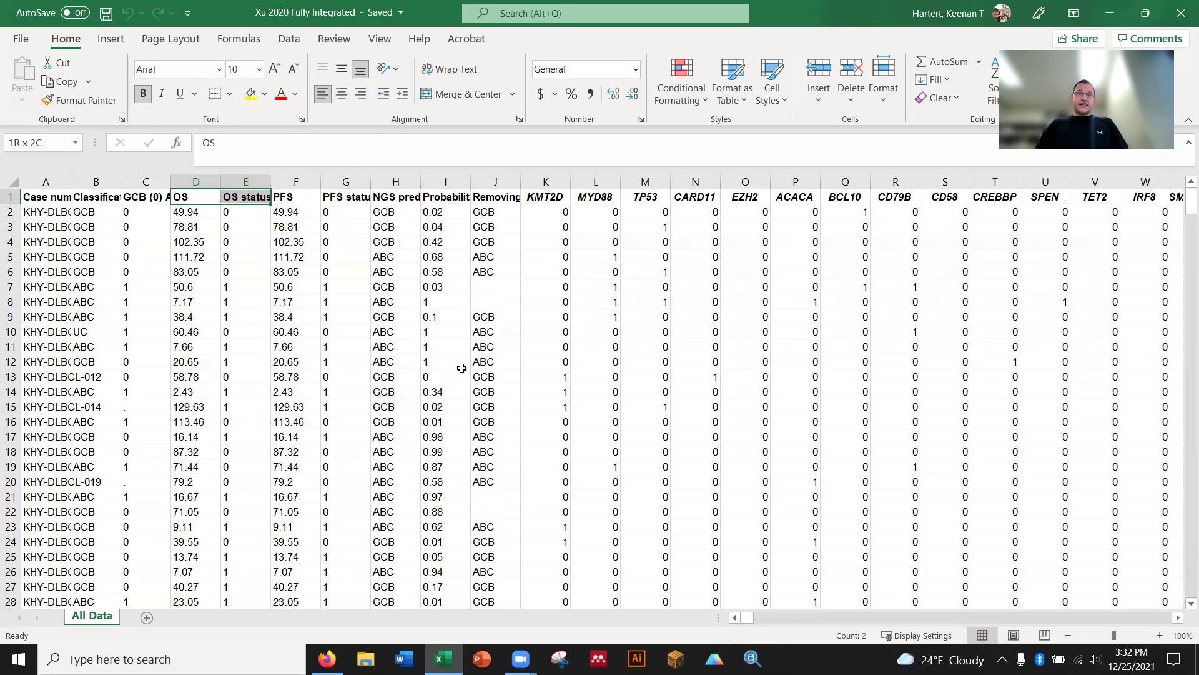
key(shift+Right)
key(shift+Right)
key(shift+Right)
key(shift+Right)
key(shift+Left)
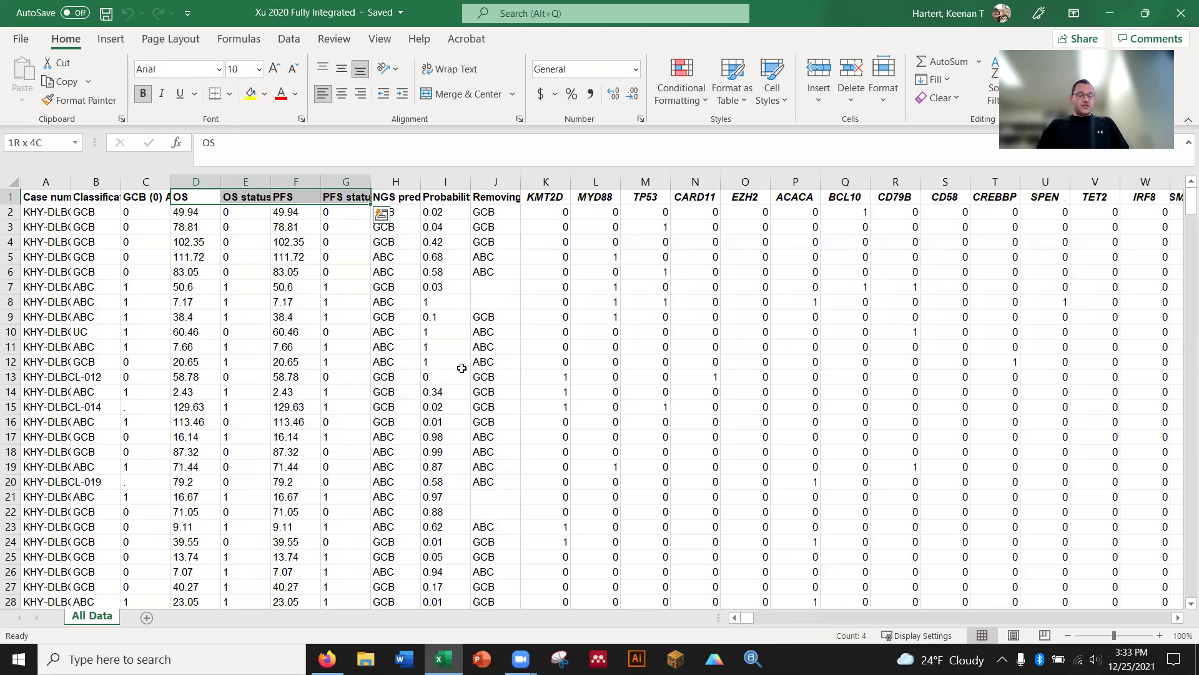
key(ctrl+shift+Down)
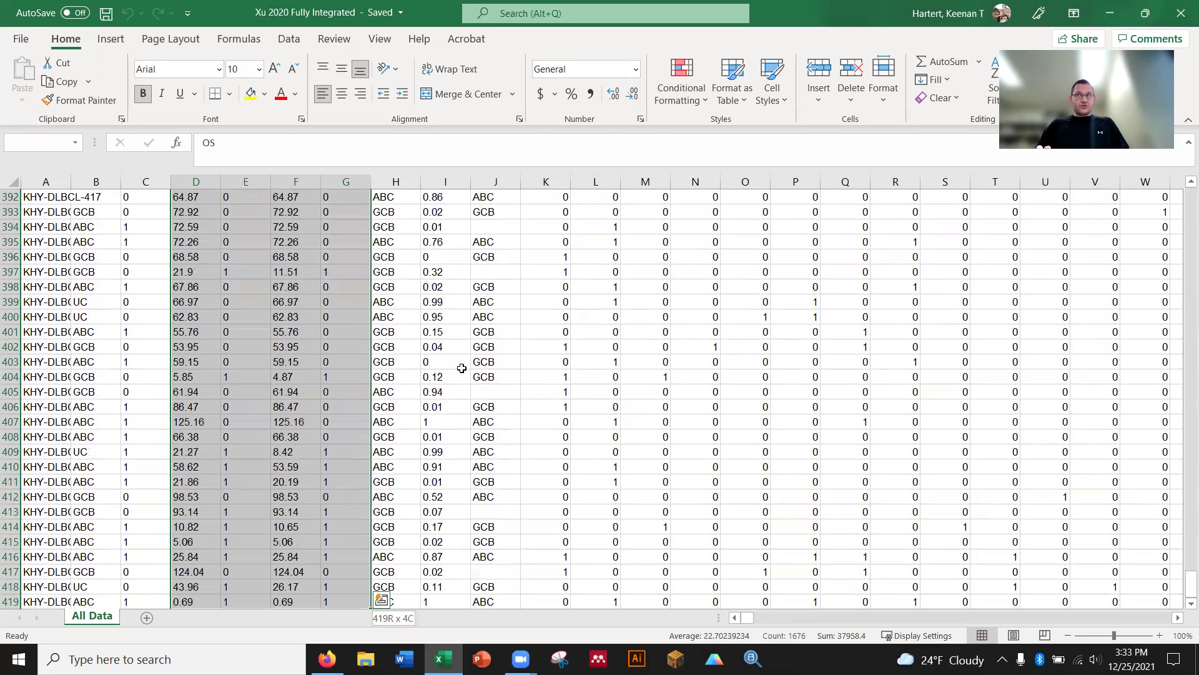
key(ctrl+c)
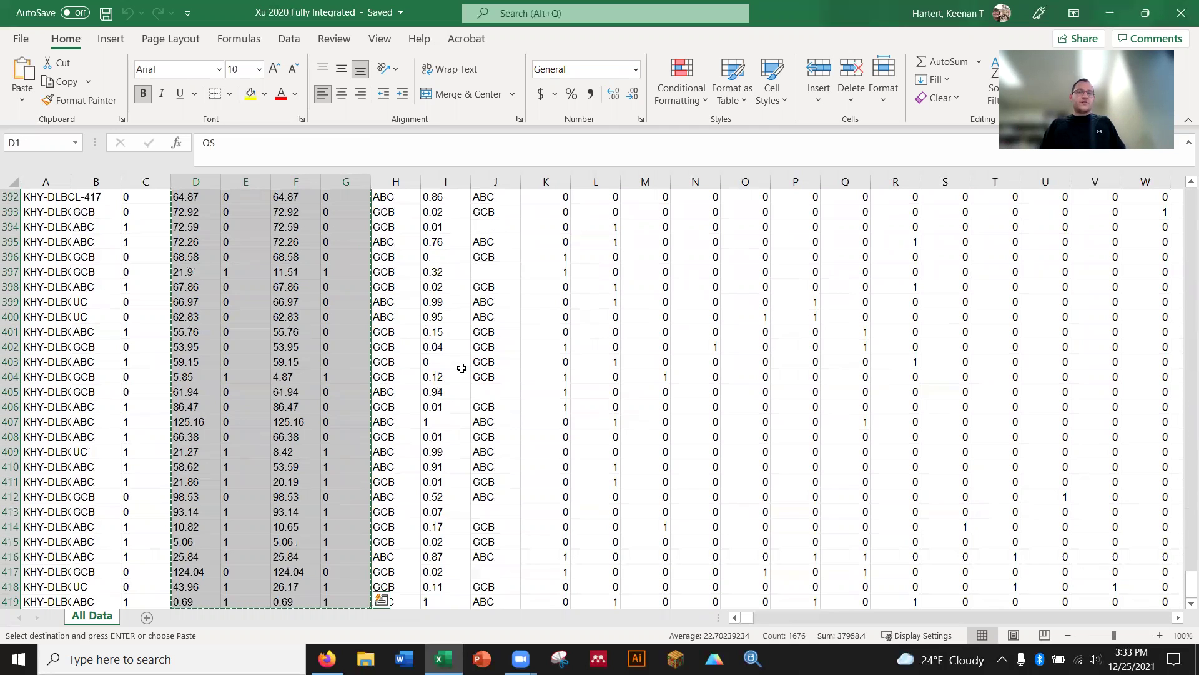
key(ctrl+BackSpace)
click(202, 194)
double_click(202, 194)
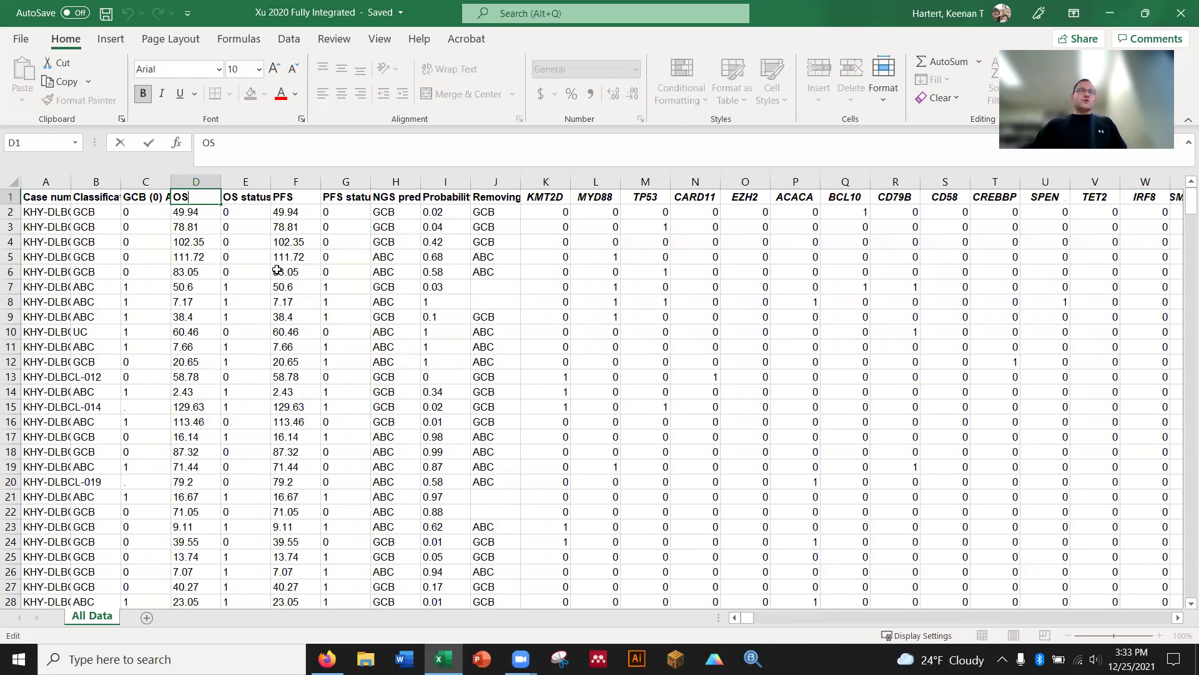
key(Tab)
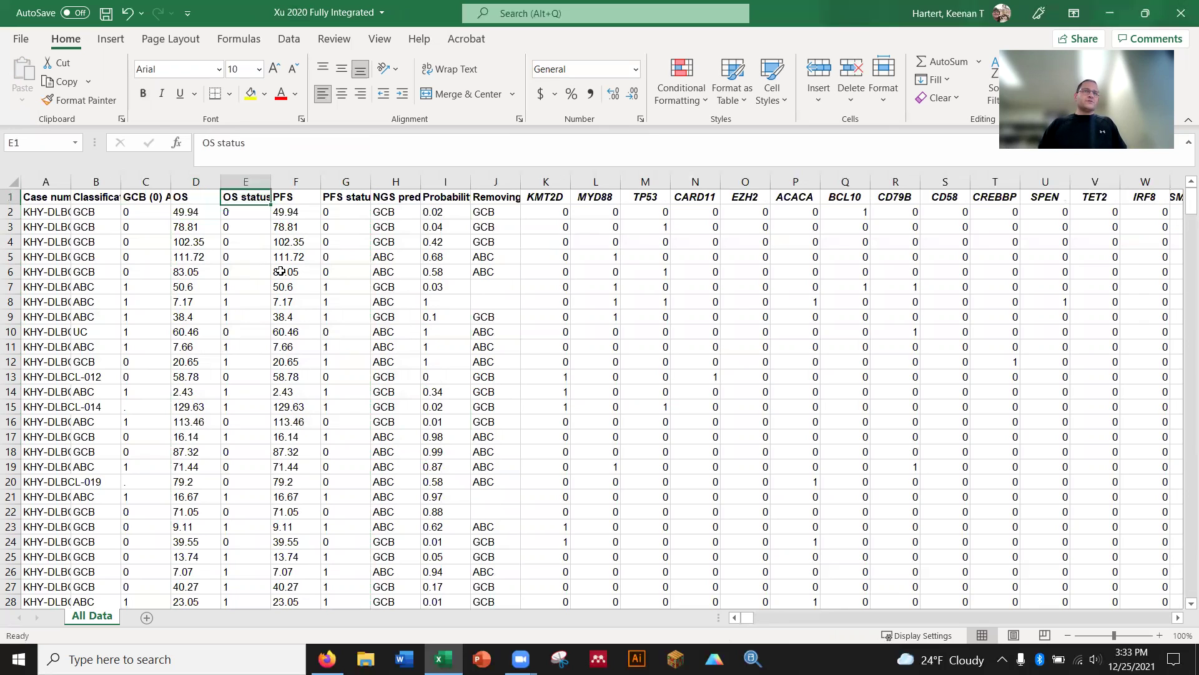
key(Tab)
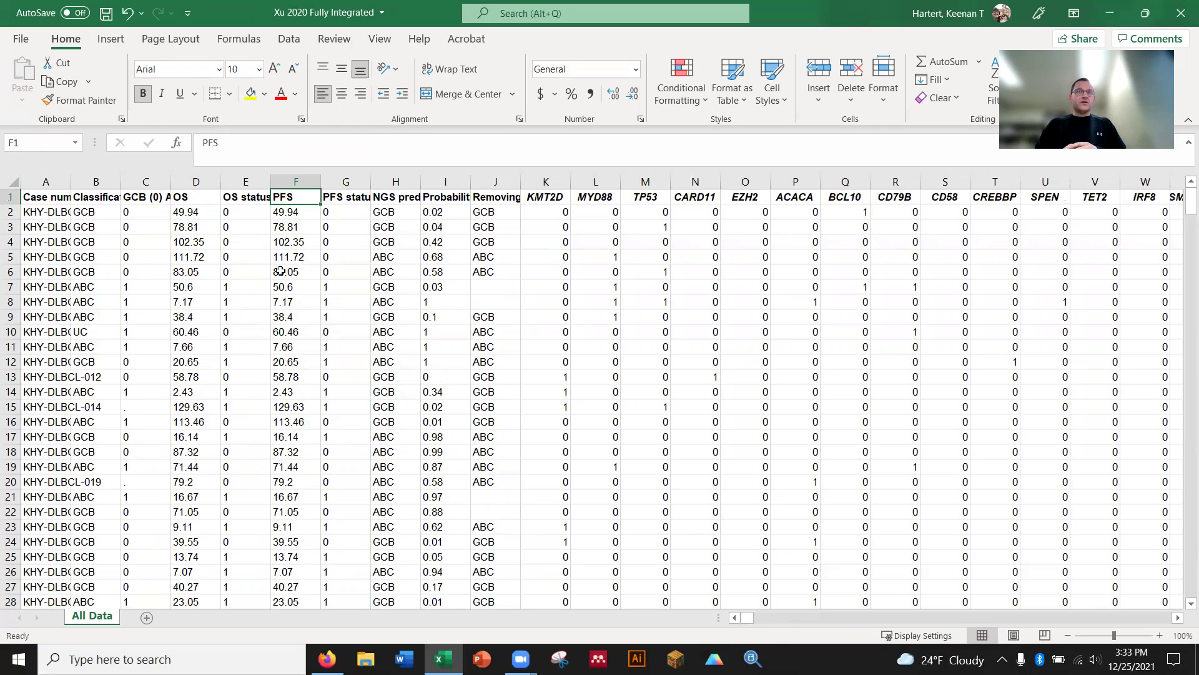
key(Right)
key(Right)
key(Right)
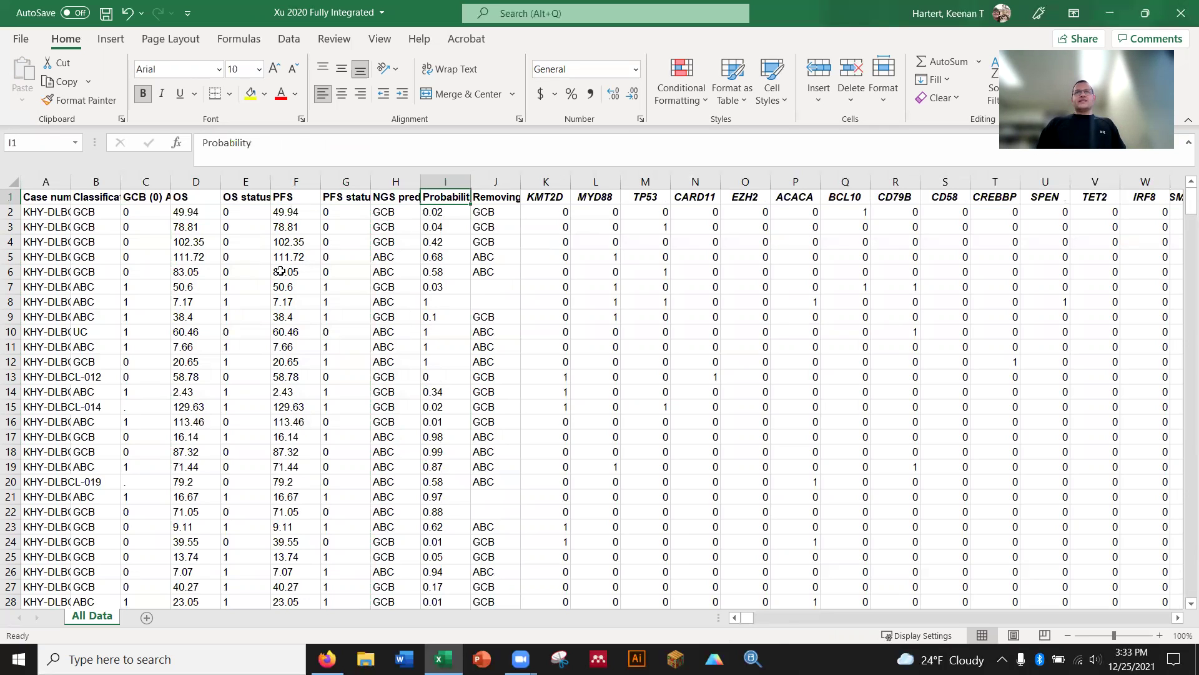
key(Right)
key(ctrl+shift+Left)
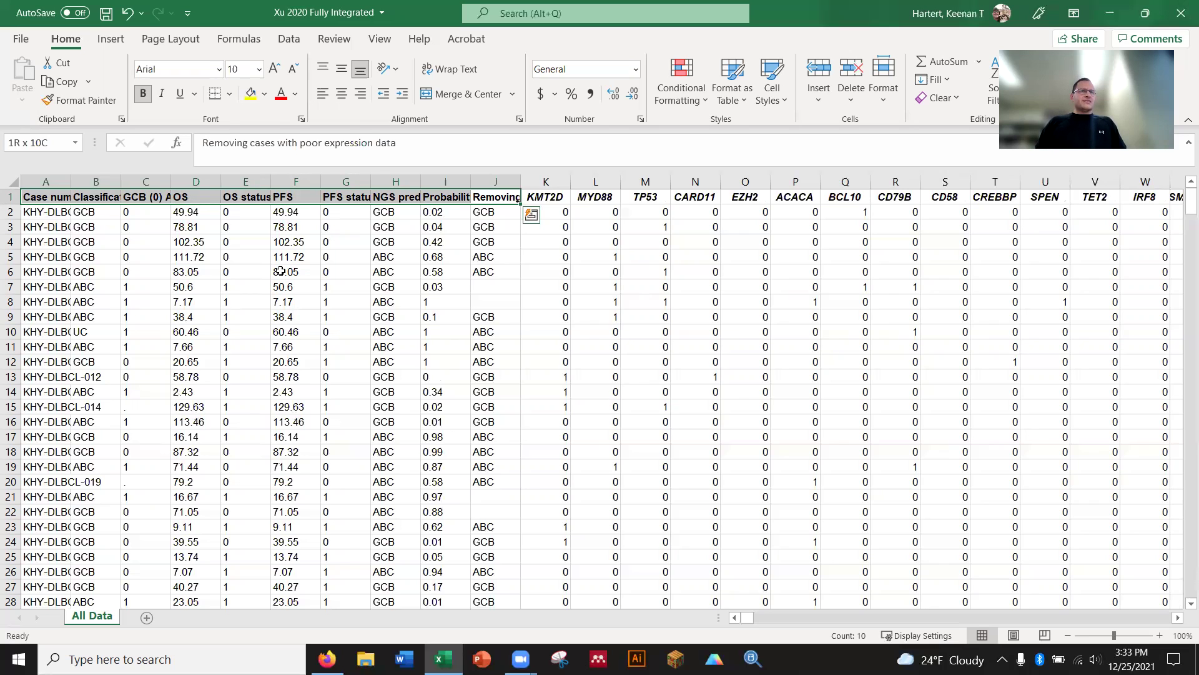
key(Home)
key(Down)
key(Down)
key(Down)
key(Down)
key(Down)
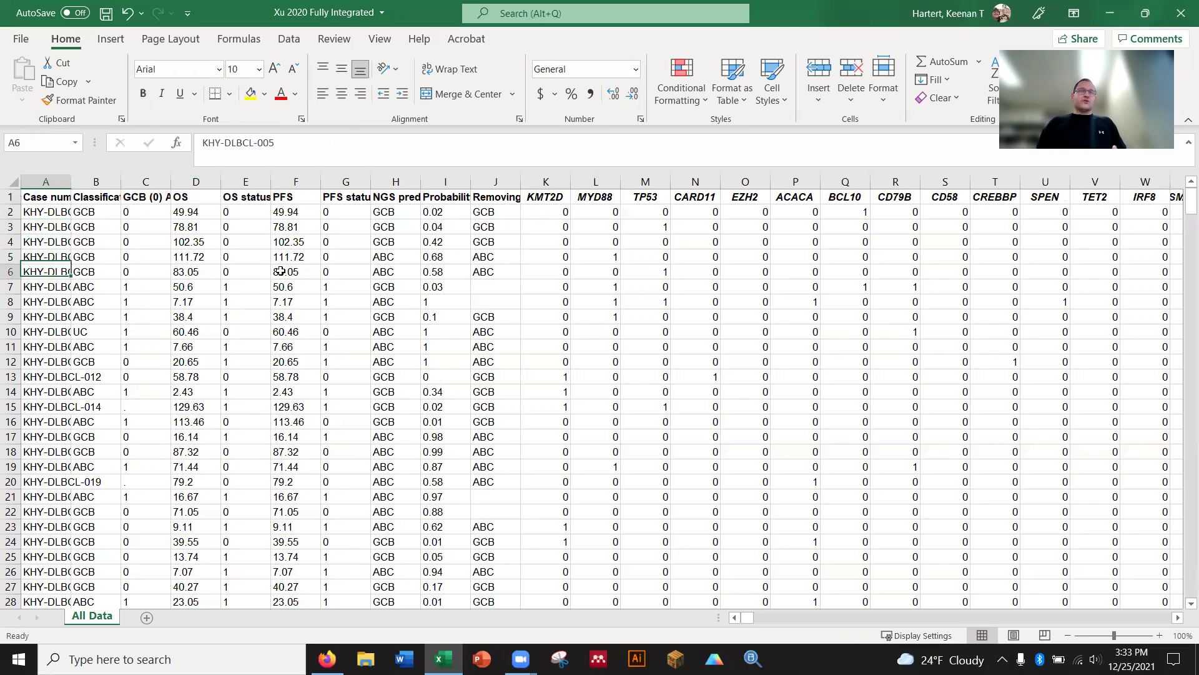
key(Down)
key(Down)
key(Down)
key(ctrl+Up)
key(Right)
key(Right)
key(shift+Right)
key(shift+Right)
key(shift+Right)
key(shift+Right)
key(shift+Right)
key(shift+Right)
key(shift+Right)
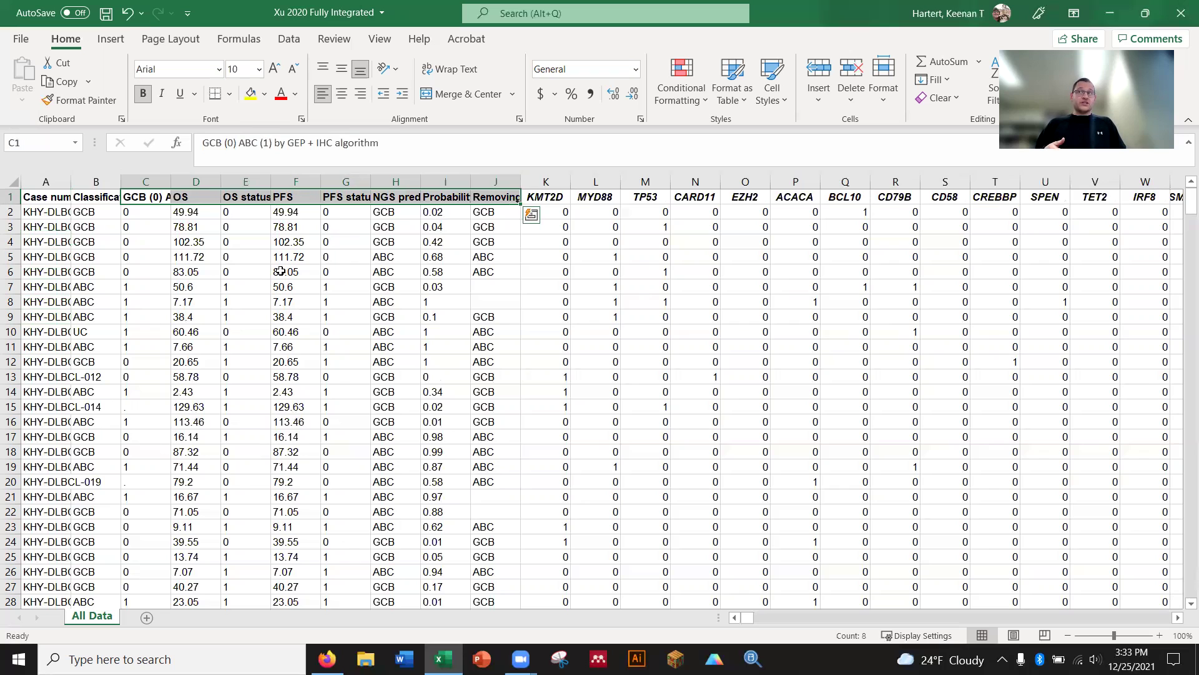
key(Right)
key(Right)
key(Right)
key(Right)
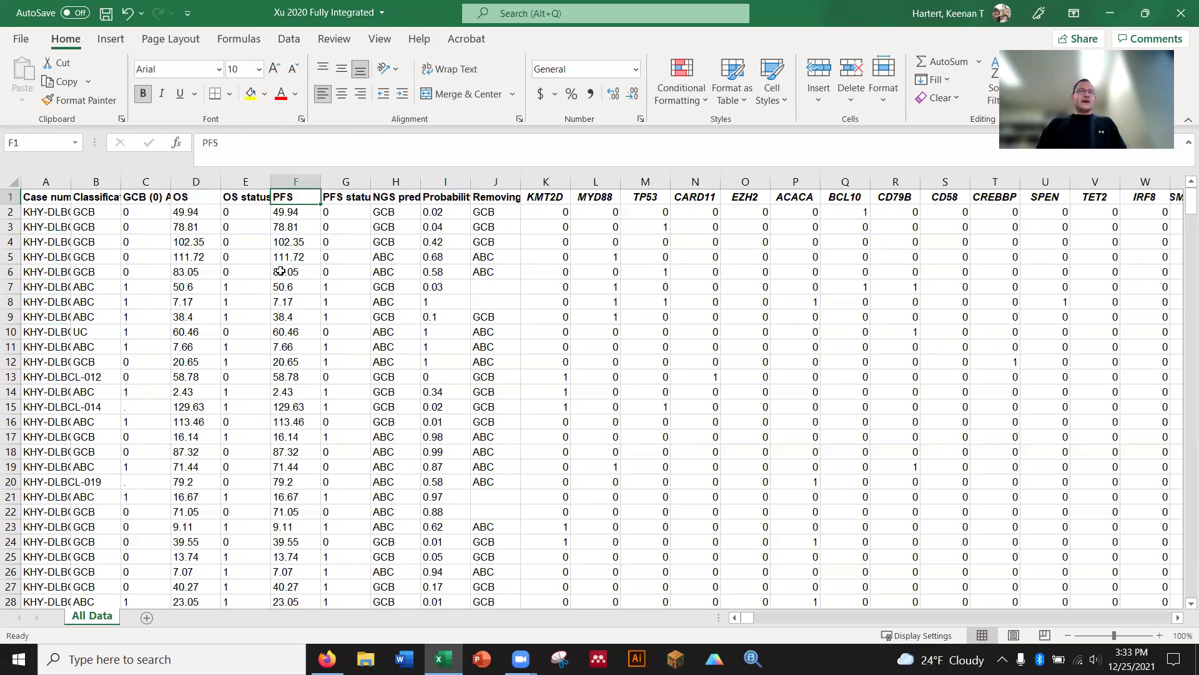
key(Right)
key(Right)
key(Right)
key(Right)
key(Right)
key(Left)
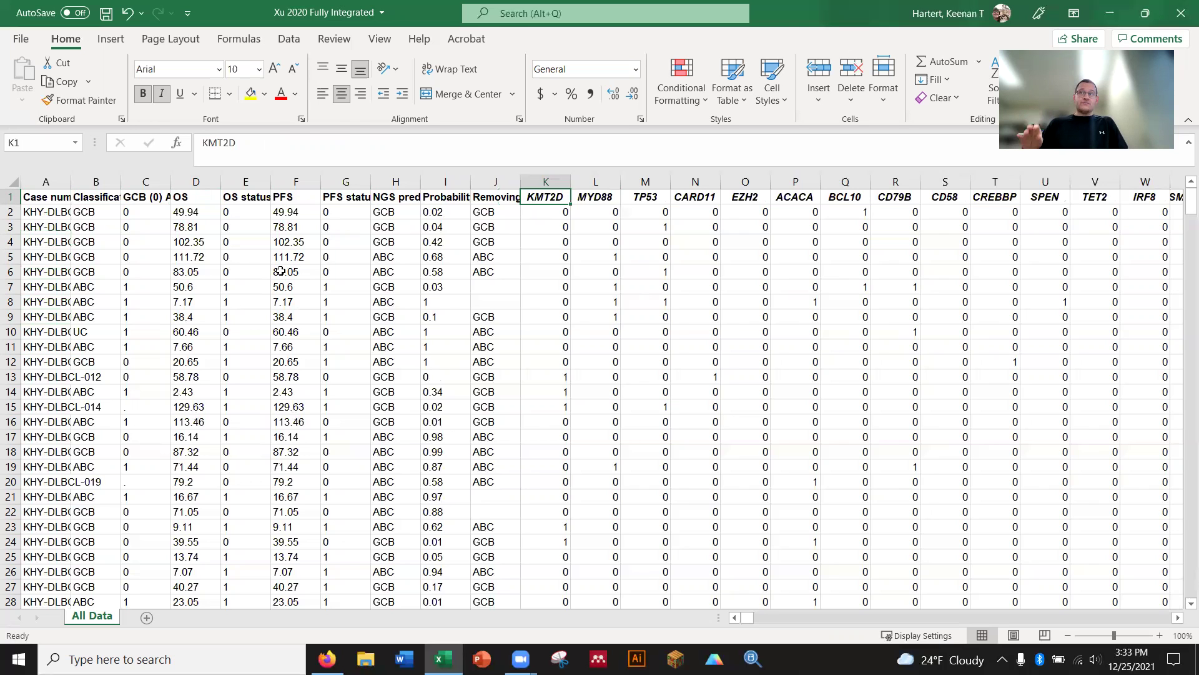
key(shift+Right)
key(shift+Right)
key(shift+Right)
key(shift+Right)
key(shift+Right)
key(shift+Right)
key(shift+Right)
key(shift+Right)
key(shift+Right)
key(shift+Right)
key(shift+Right)
key(shift+Right)
key(shift+Right)
key(shift+Right)
key(shift+Right)
key(shift+Right)
key(shift+Right)
key(shift+Right)
key(shift+Right)
key(shift+Right)
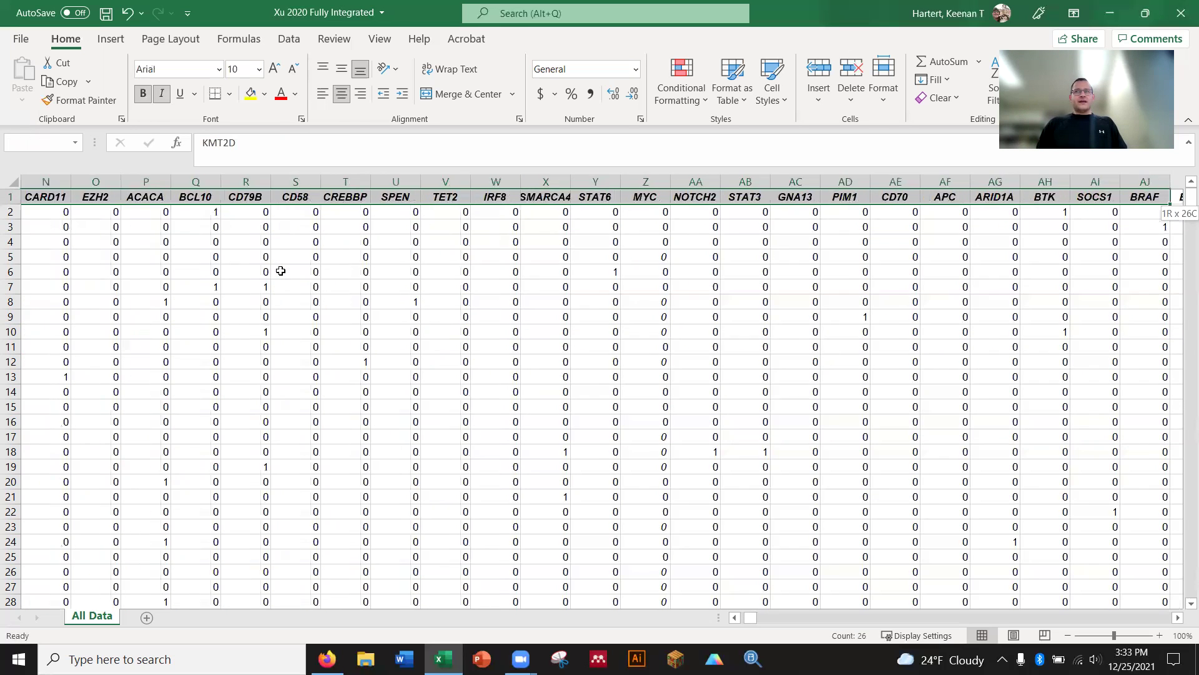
key(shift+Right)
key(shift+Right)
key(shift+Right)
key(shift+Right)
key(shift+Right)
key(shift+Right)
key(shift+Right)
key(shift+Right)
key(shift+Right)
key(shift+Right)
key(shift+Right)
key(shift+Right)
key(shift+Right)
key(shift+Right)
key(shift+Right)
key(shift+Right)
key(shift+Right)
key(shift+Right)
key(shift+Right)
key(shift+Right)
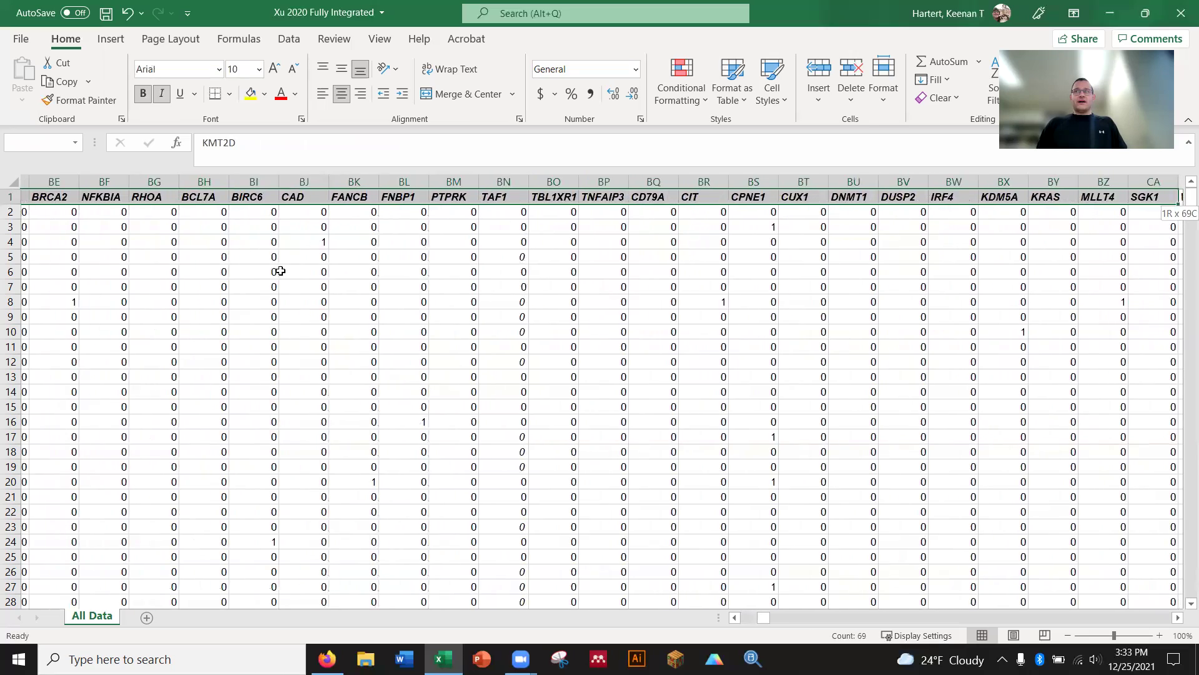
key(shift+Right)
key(shift+Right)
key(shift+Right)
key(shift+Right)
key(shift+Right)
key(shift+Right)
key(shift+Right)
key(shift+Right)
key(shift+Right)
key(shift+Right)
key(shift+Right)
key(shift+Right)
key(shift+Left)
key(shift+Left)
key(shift+Left)
key(shift+Left)
key(shift+Left)
key(shift+Left)
key(shift+Left)
key(shift+Left)
key(shift+Left)
key(shift+Left)
key(shift+Left)
key(shift+Left)
key(shift+Left)
key(shift+Left)
key(shift+Left)
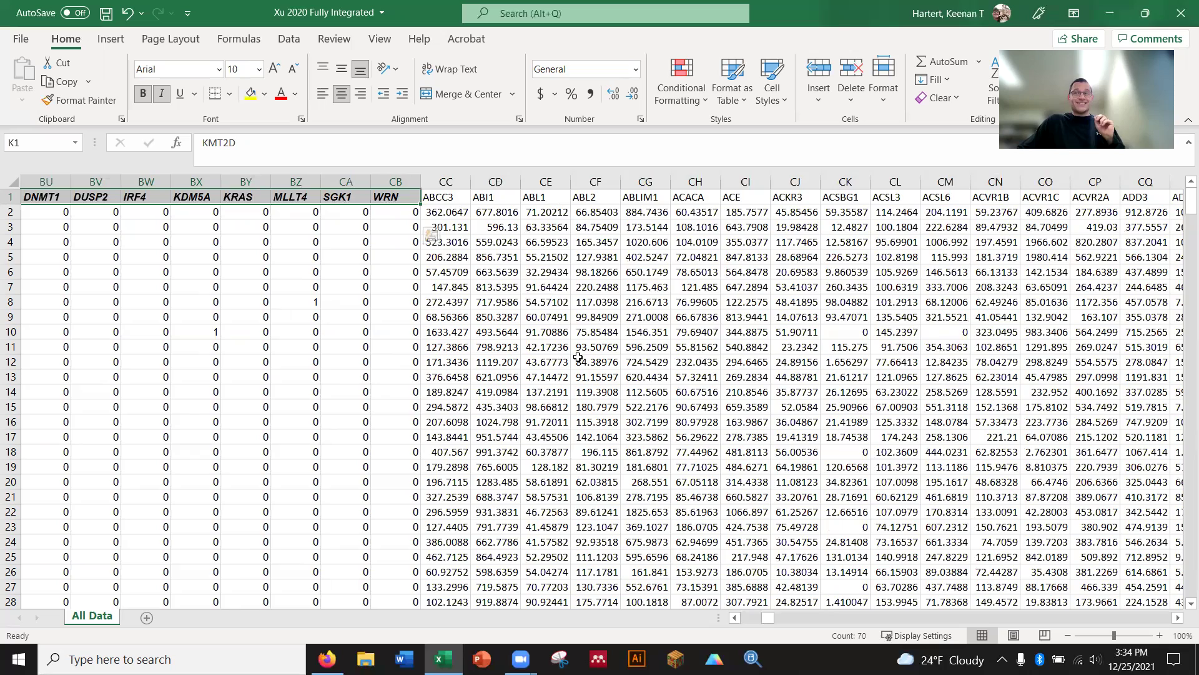
click(532, 388)
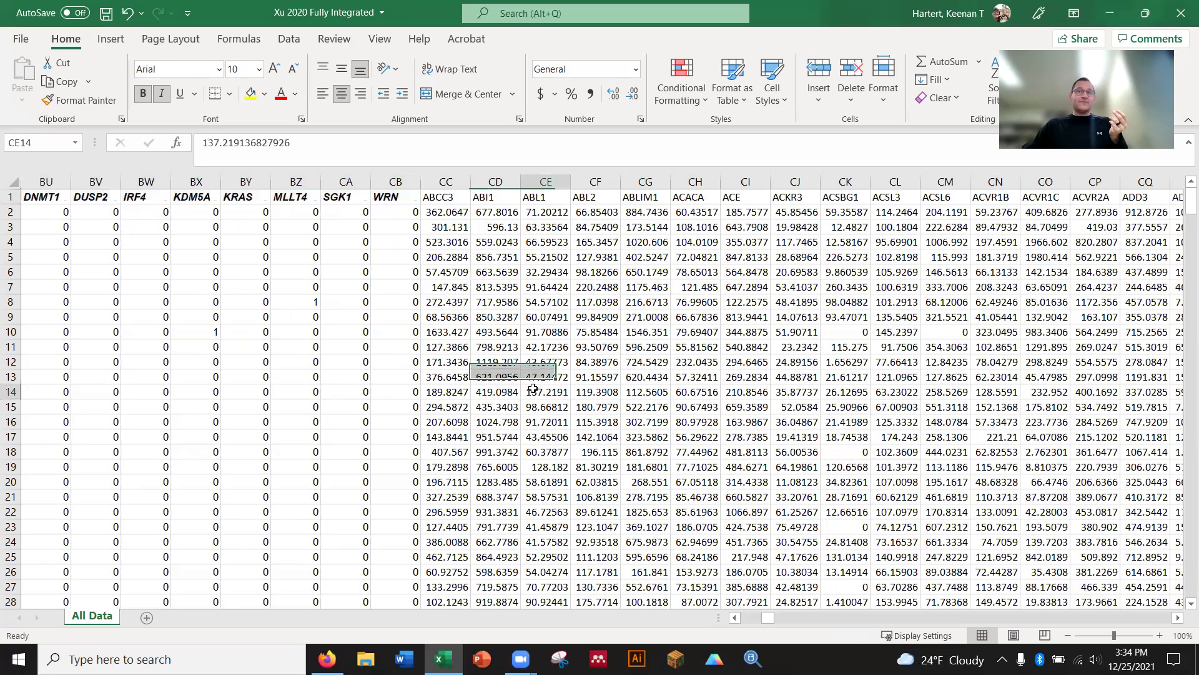
click(454, 196)
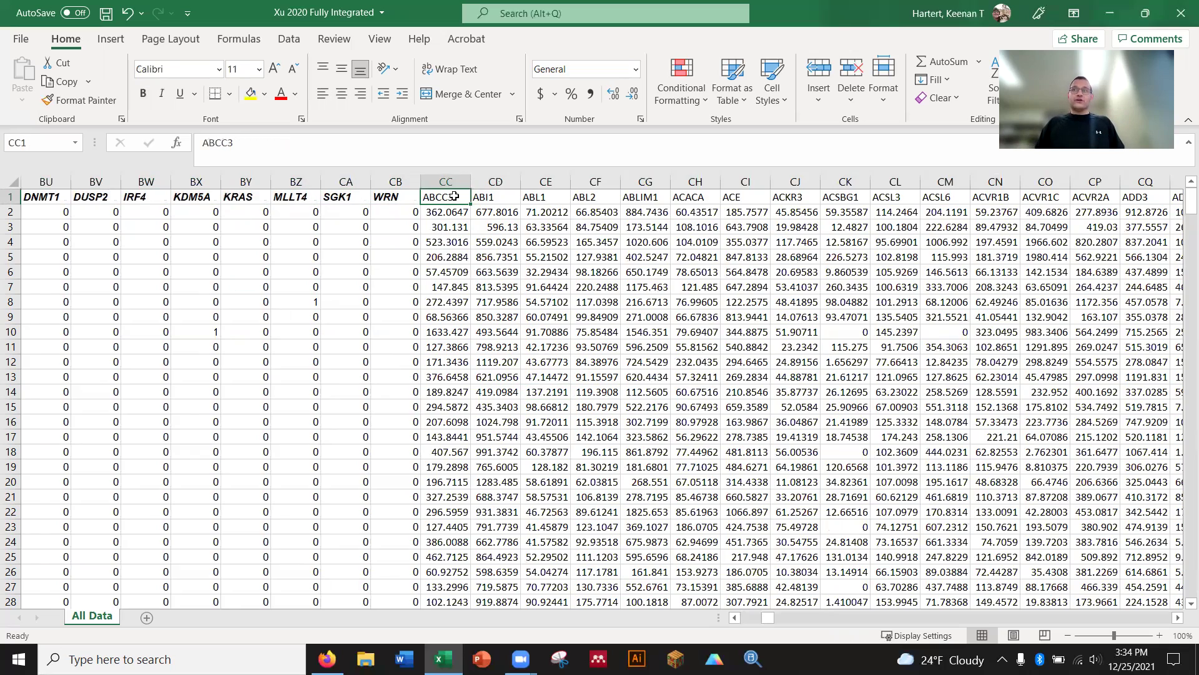
key(ctrl+shift+Right)
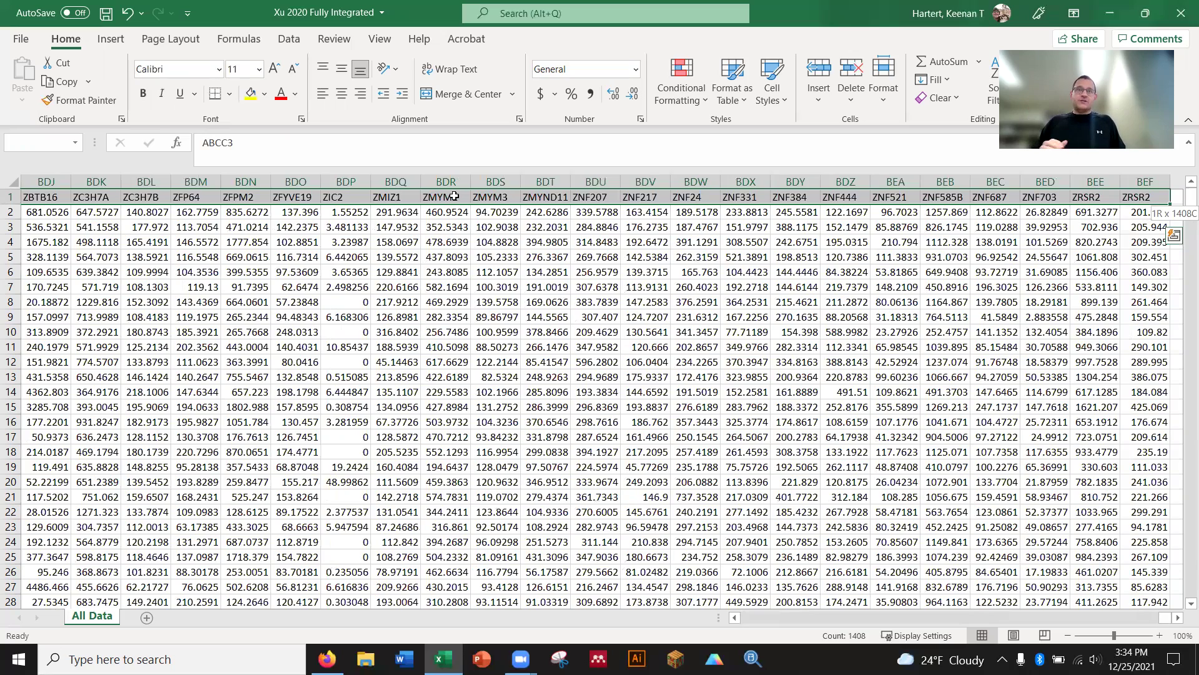
key(ctrl+shift+Down)
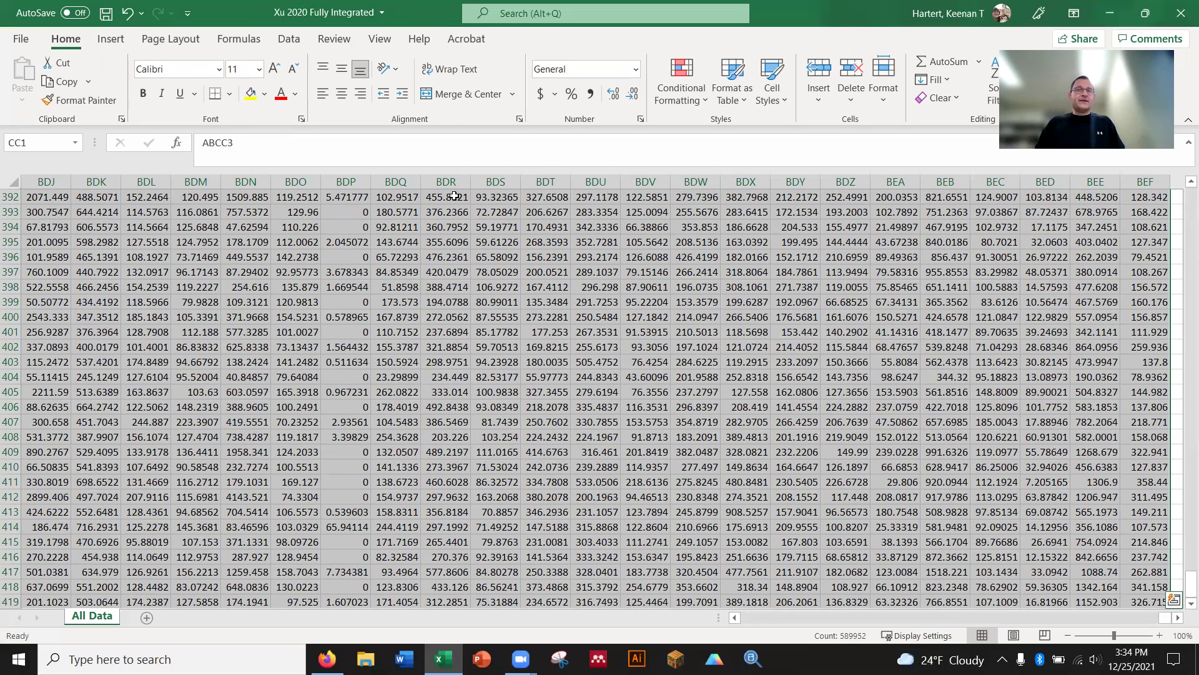
key(Left)
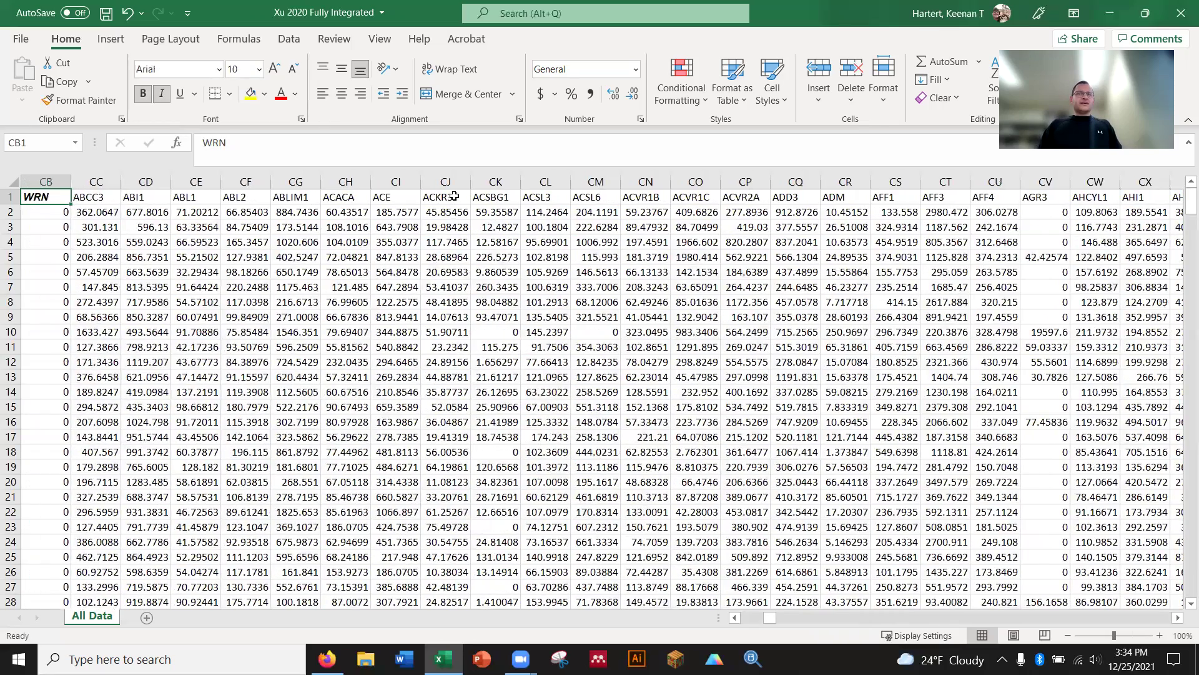
key(Left)
key(Left)
key(Left)
key(Left)
key(Right)
key(Right)
key(Right)
key(Right)
key(Right)
key(Right)
key(Right)
key(Right)
key(Right)
key(Right)
key(Right)
key(Right)
key(Right)
key(Right)
key(Right)
key(Right)
key(Right)
key(Right)
key(Right)
key(Right)
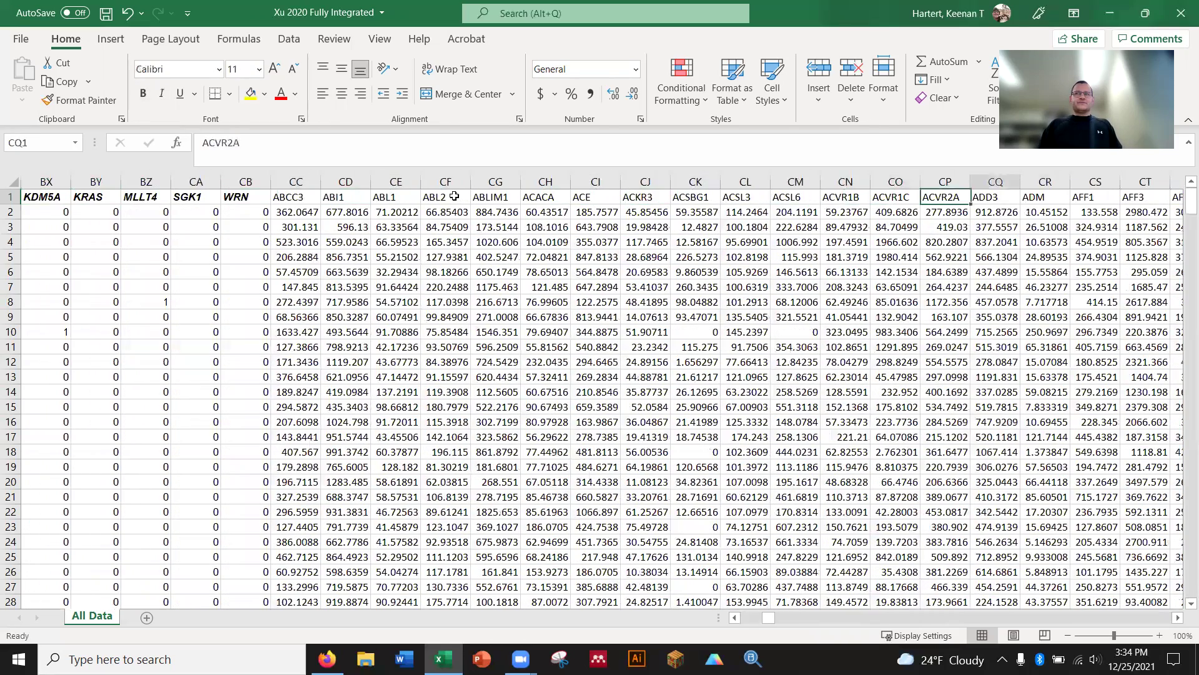
key(Right)
key(Right)
key(Right)
key(Right)
key(Right)
key(Right)
key(Right)
key(Right)
key(Right)
key(Right)
key(Right)
key(Right)
key(Right)
key(Right)
key(Right)
key(Right)
key(Right)
key(Right)
key(Right)
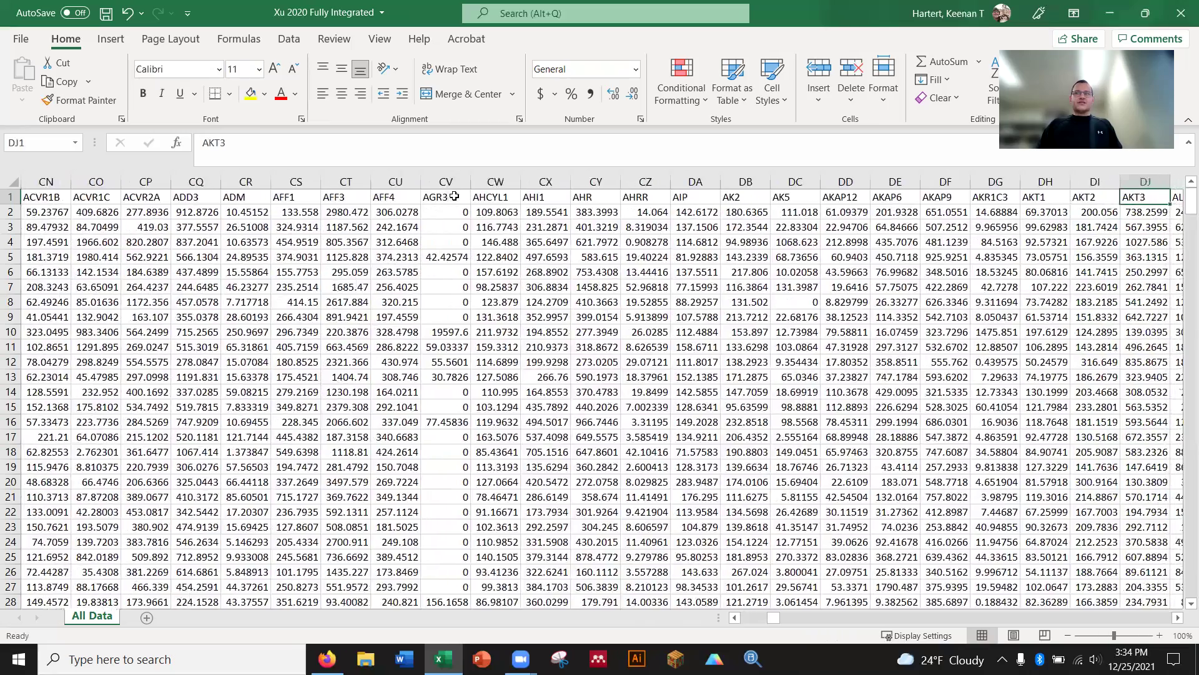
key(Right)
key(Right)
key(Right)
key(Right)
key(Right)
key(Right)
key(Right)
key(Right)
key(Right)
key(Right)
key(Right)
key(Right)
key(Right)
key(Right)
key(Right)
key(Right)
key(Right)
key(Right)
key(Right)
key(Right)
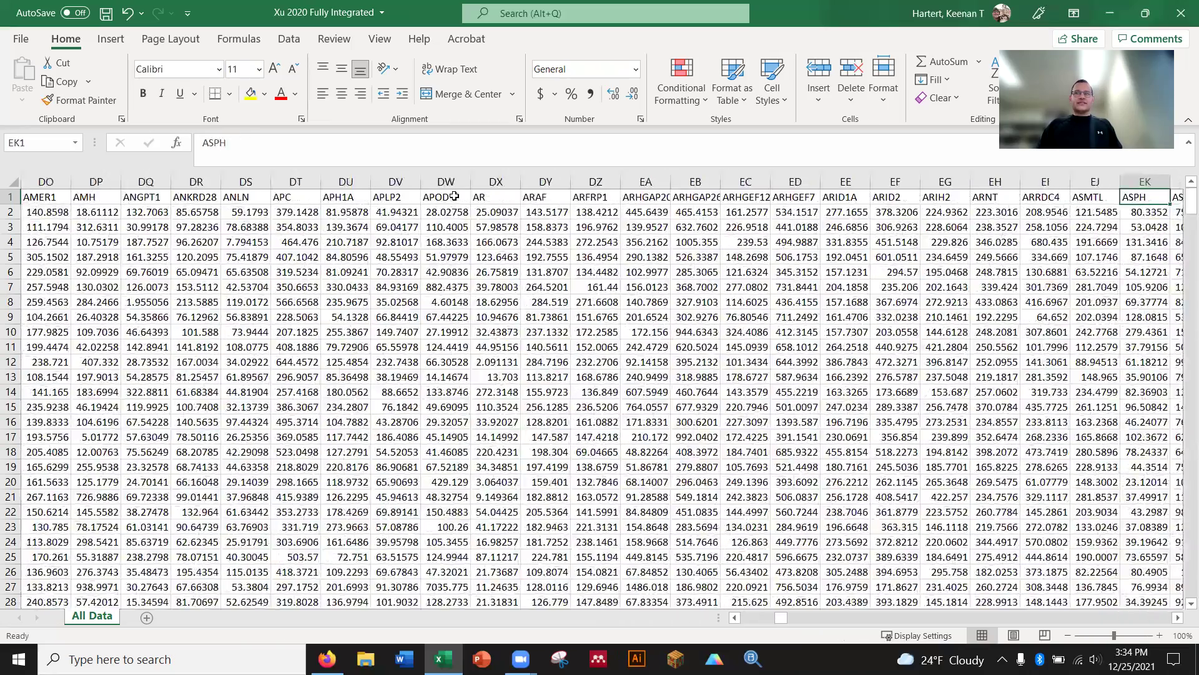
key(Right)
key(Right)
key(Right)
key(Right)
key(Right)
Select the whole All Data table from its top-left cell and switch to Morpheus in Firefox.
key(ctrl+Home)
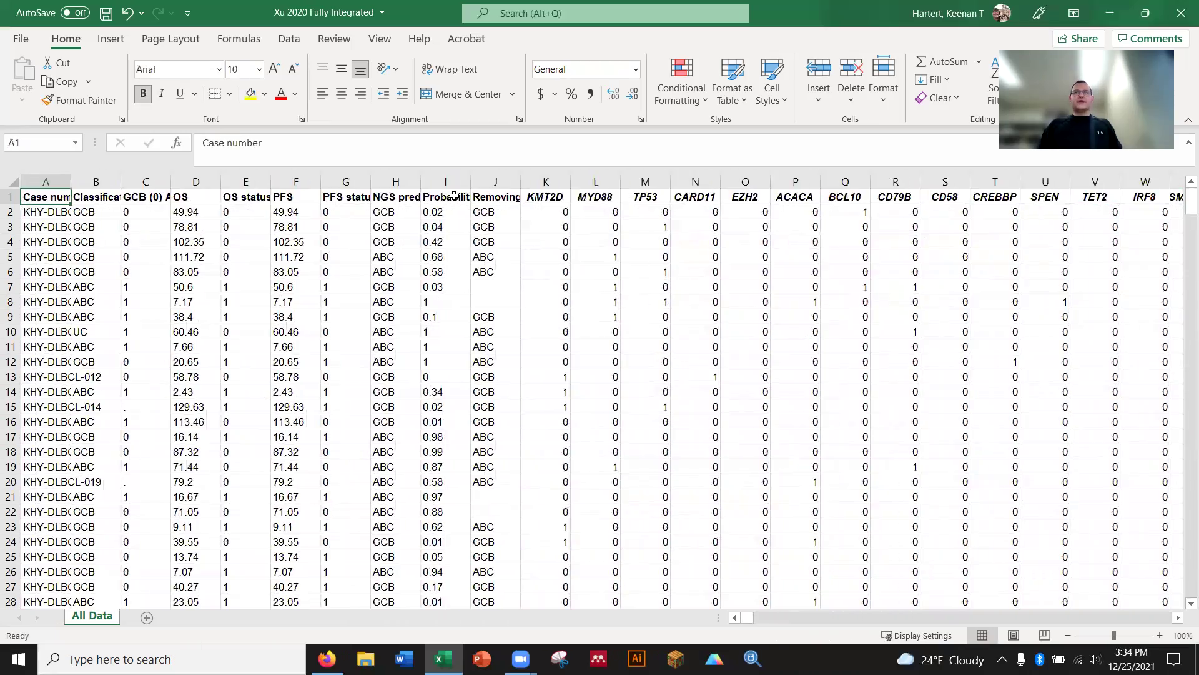
key(Right)
key(Left)
key(ctrl+shift+End)
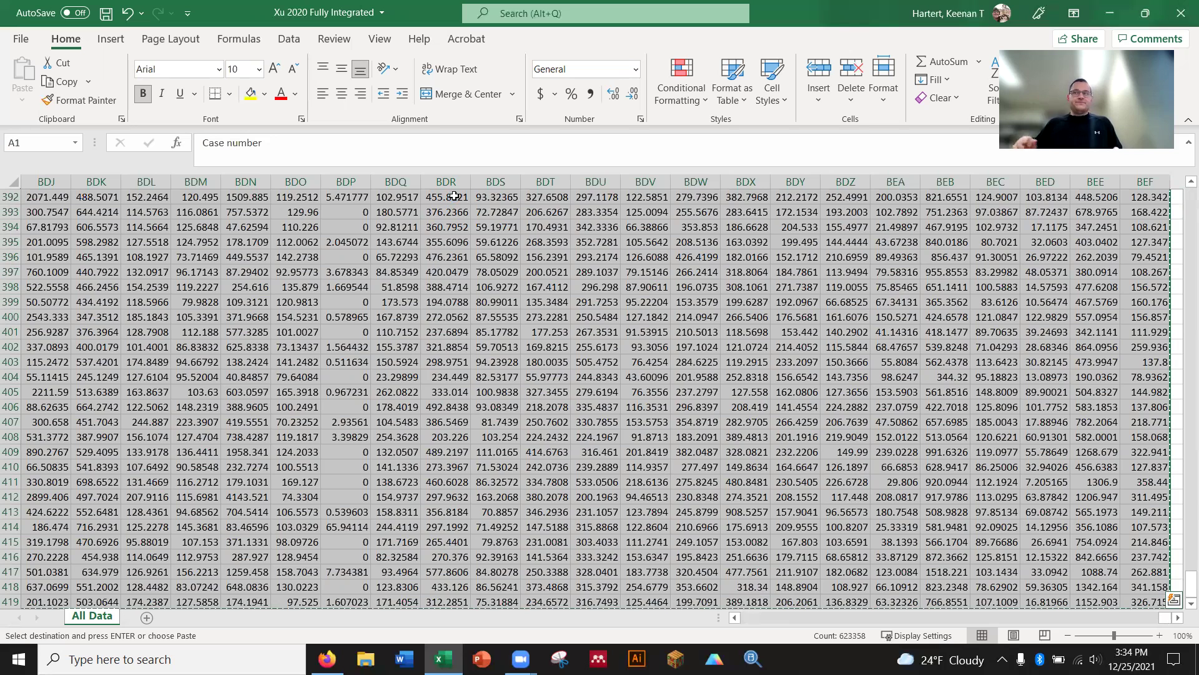
key(alt+Tab)
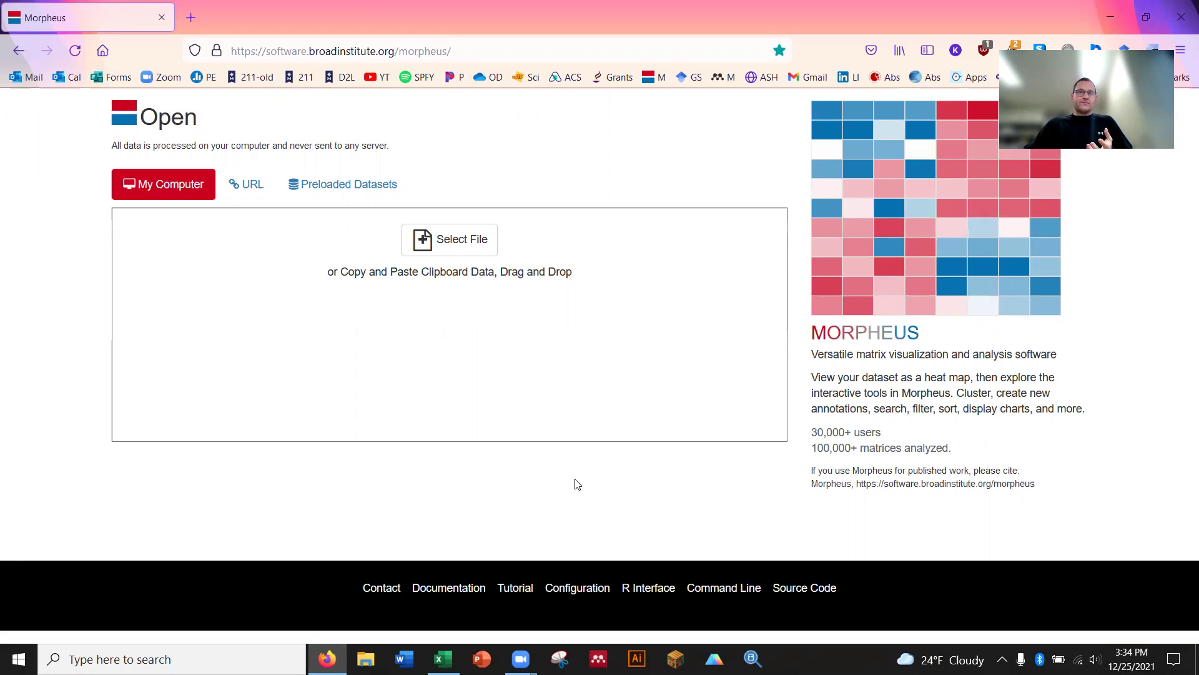
Paste the table into Morpheus with values starting at ABCC3, earlier columns as row annotations, and load it.
key(ctrl+v)
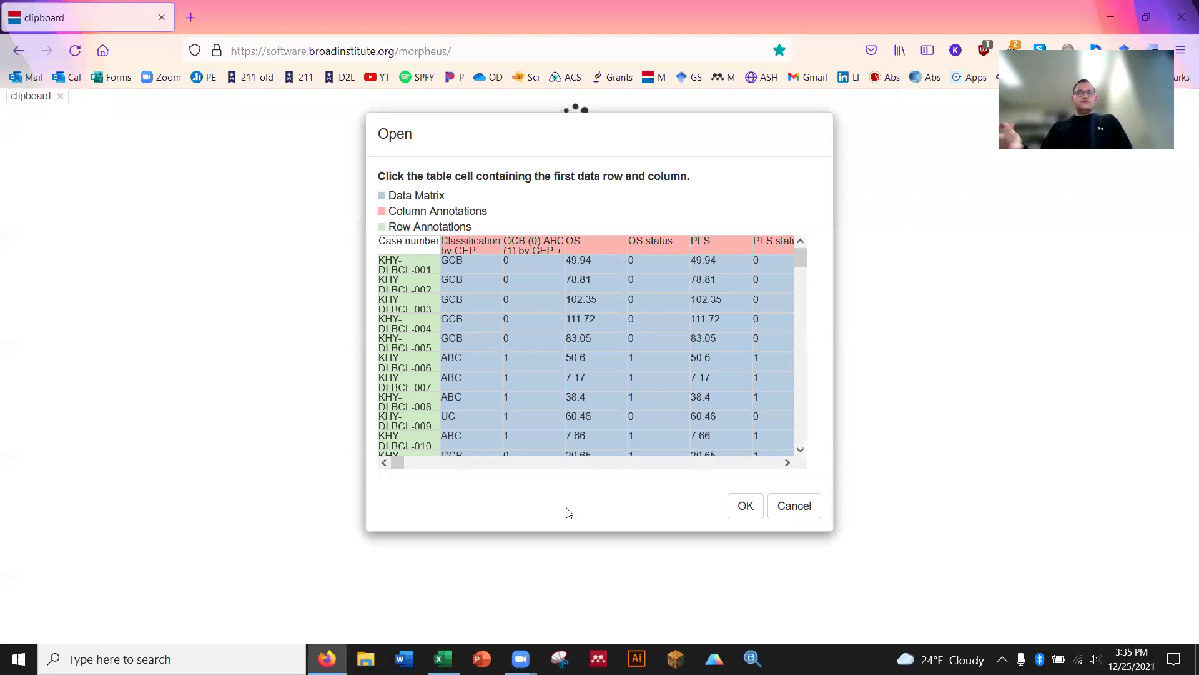
click(666, 273)
click(725, 265)
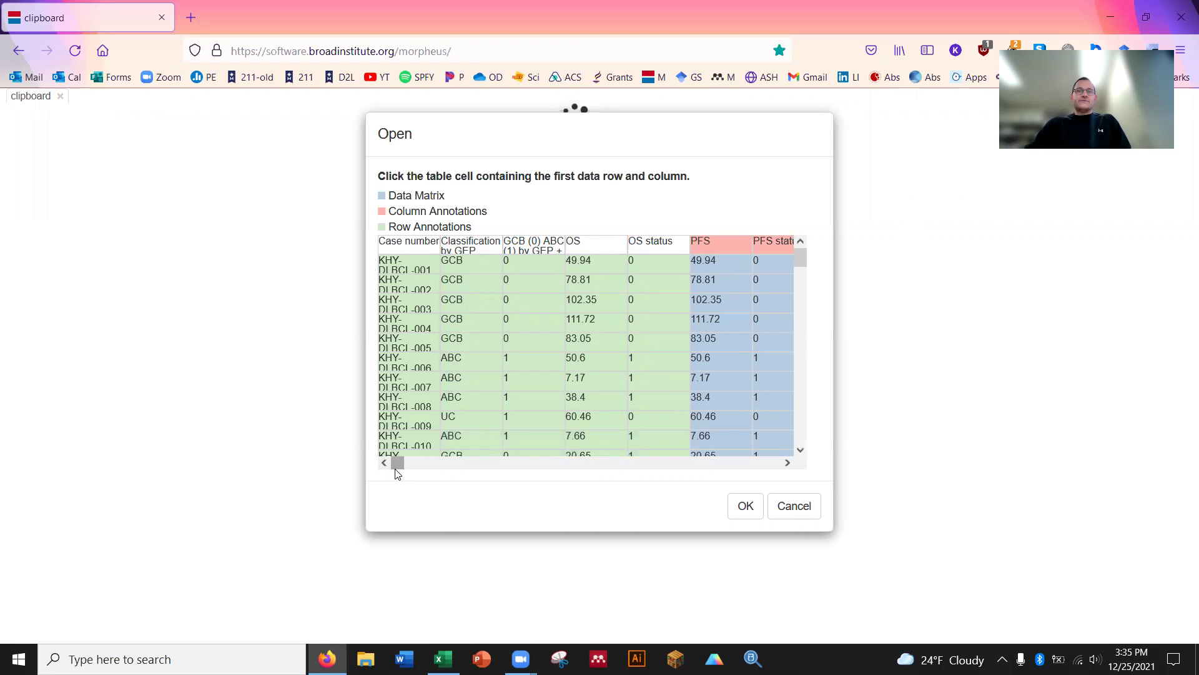
drag(396, 464, 416, 470)
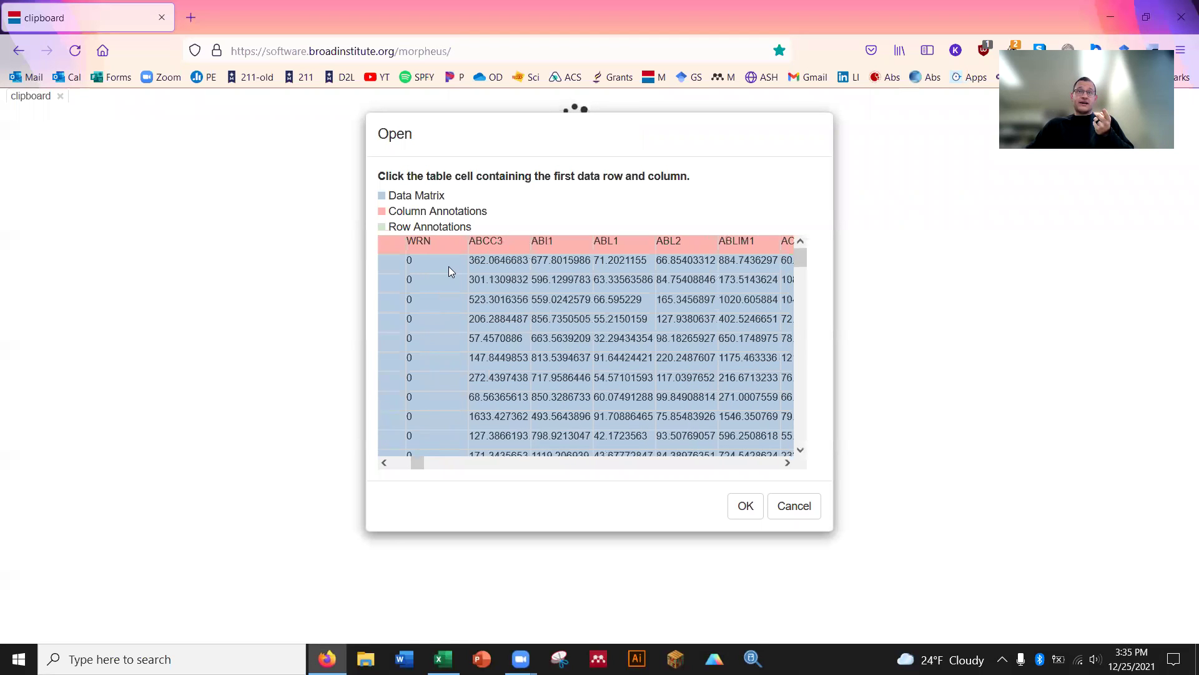
click(478, 260)
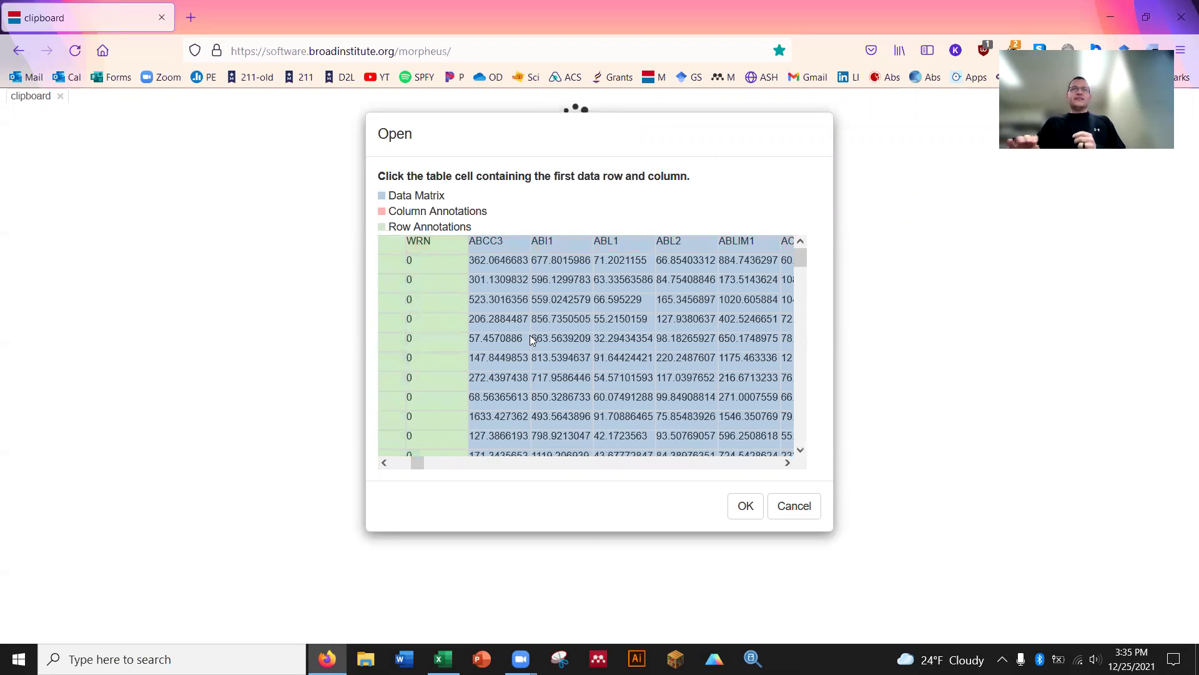
click(482, 260)
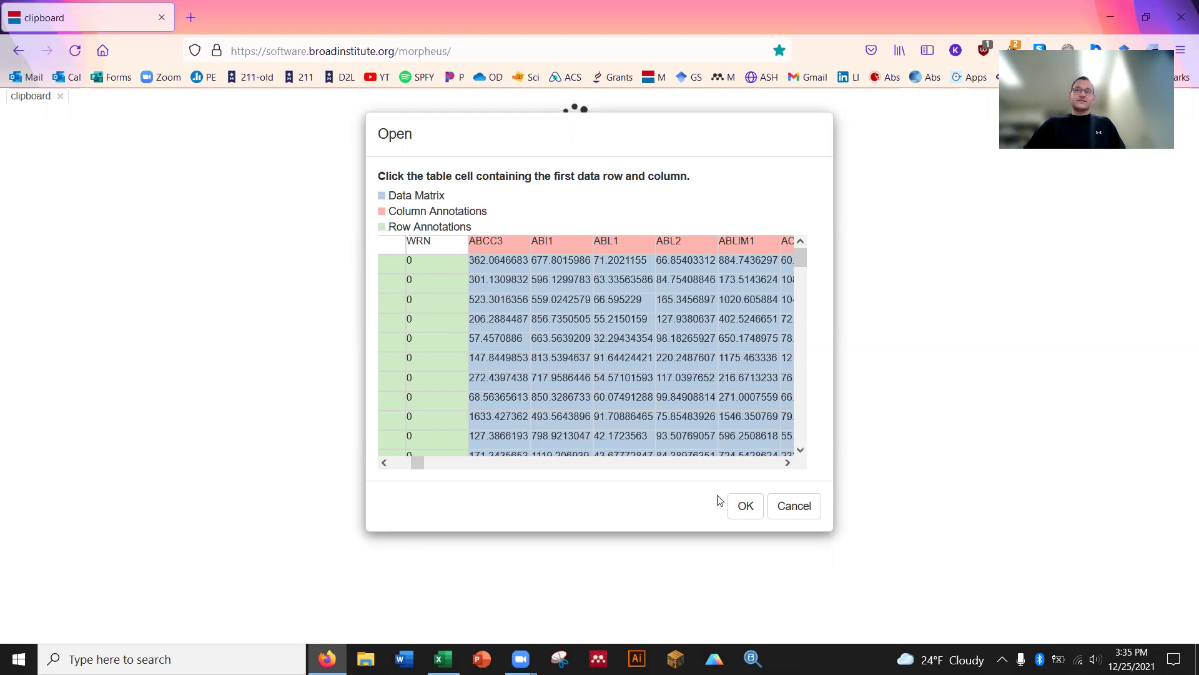
click(744, 505)
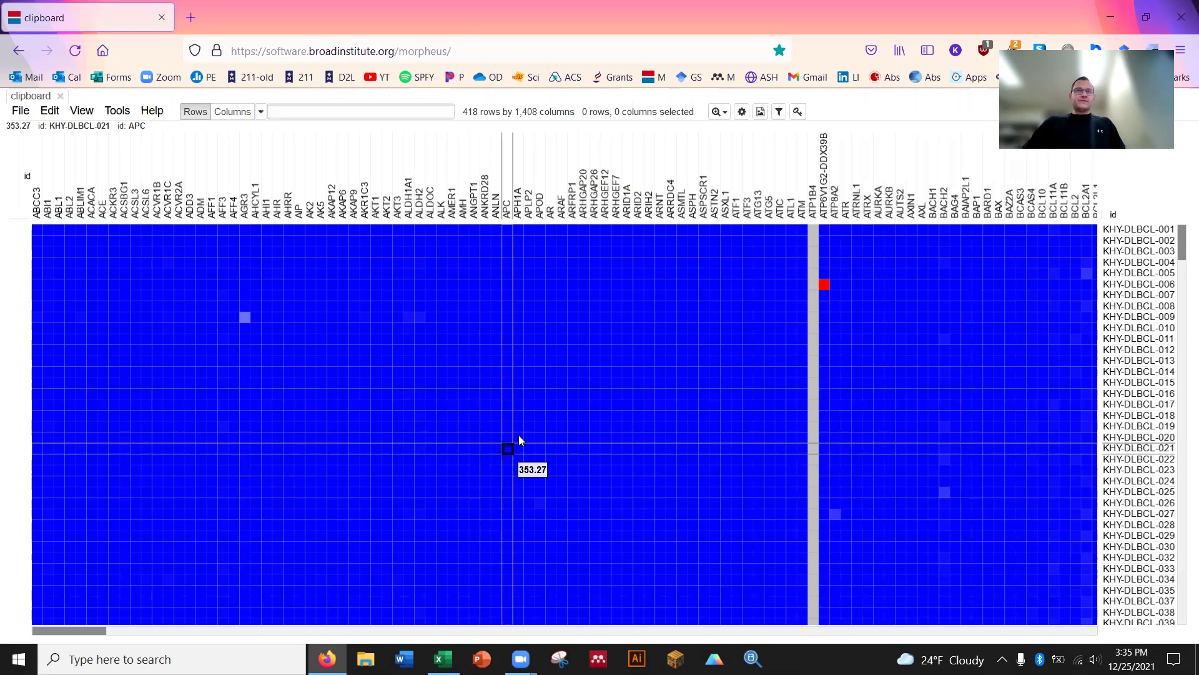
Transpose the heat map via Tools > Transpose and scroll through the genes-by-cases result.
click(117, 111)
click(187, 362)
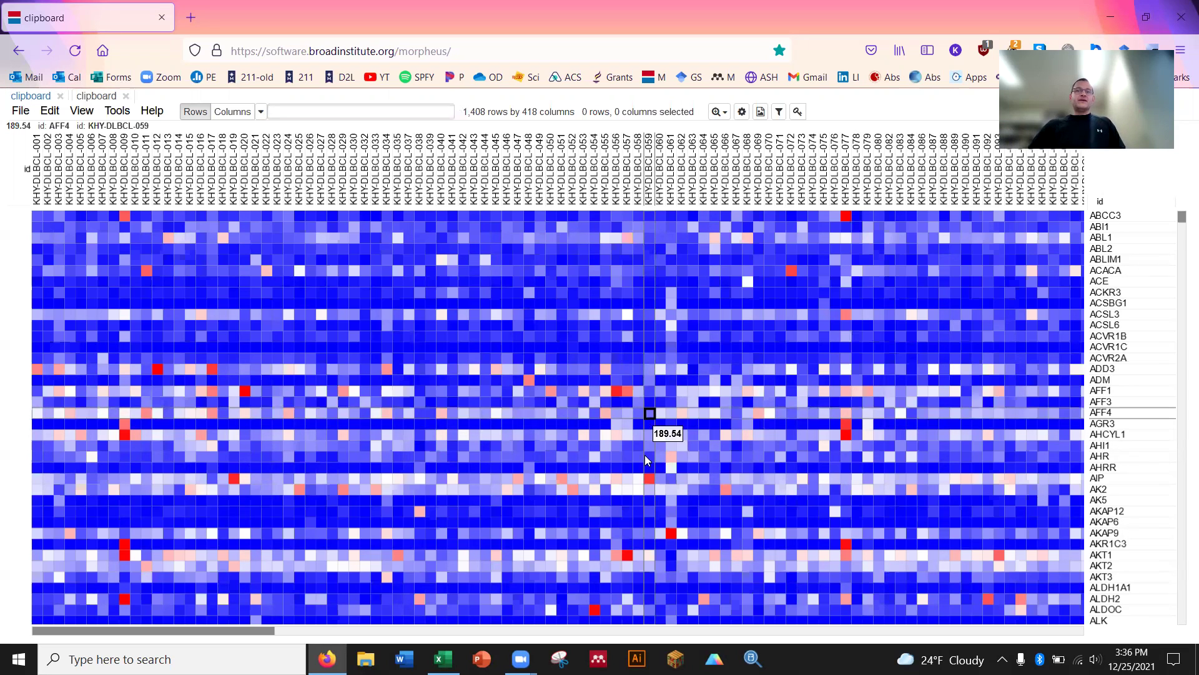
drag(242, 634, 144, 525)
scroll(247, 439, down, 15)
scroll(162, 324, up, 15)
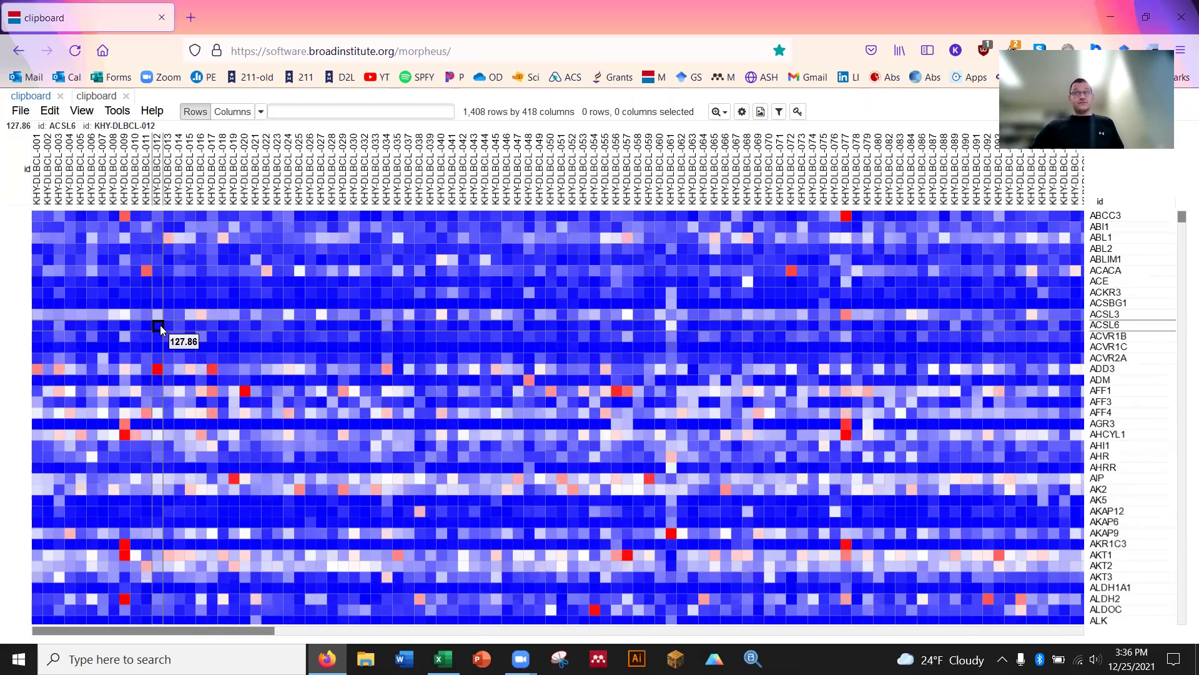
click(118, 111)
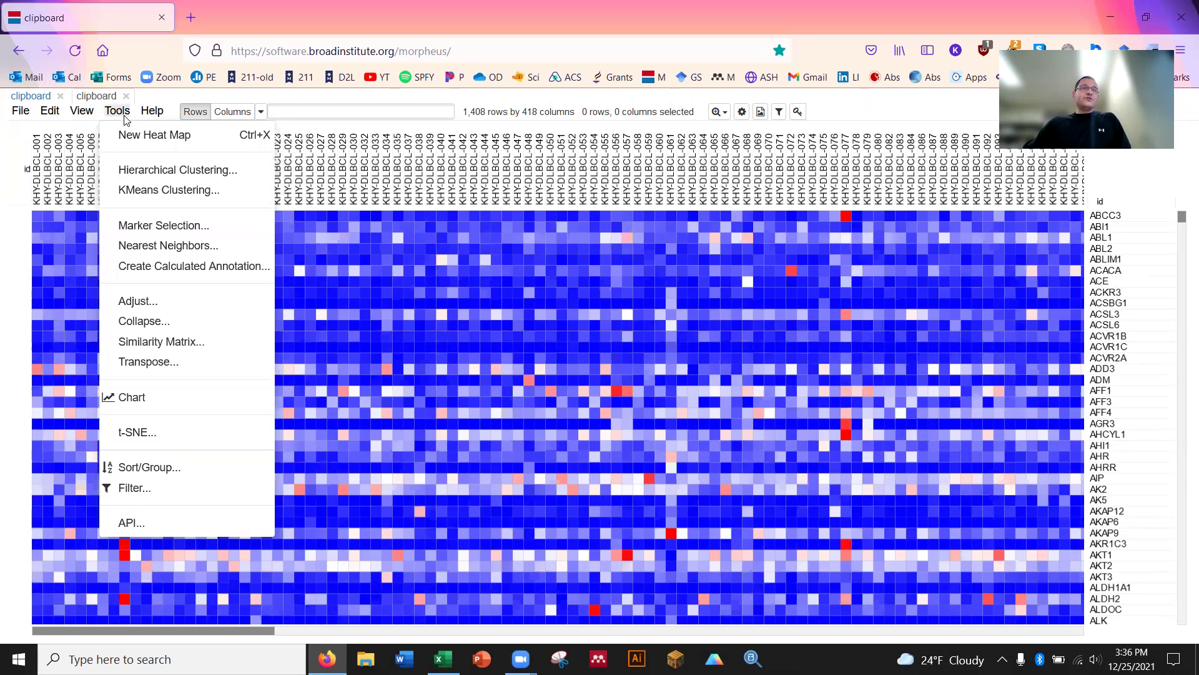
Set the marker selection metric to T-Test.
click(179, 226)
click(595, 182)
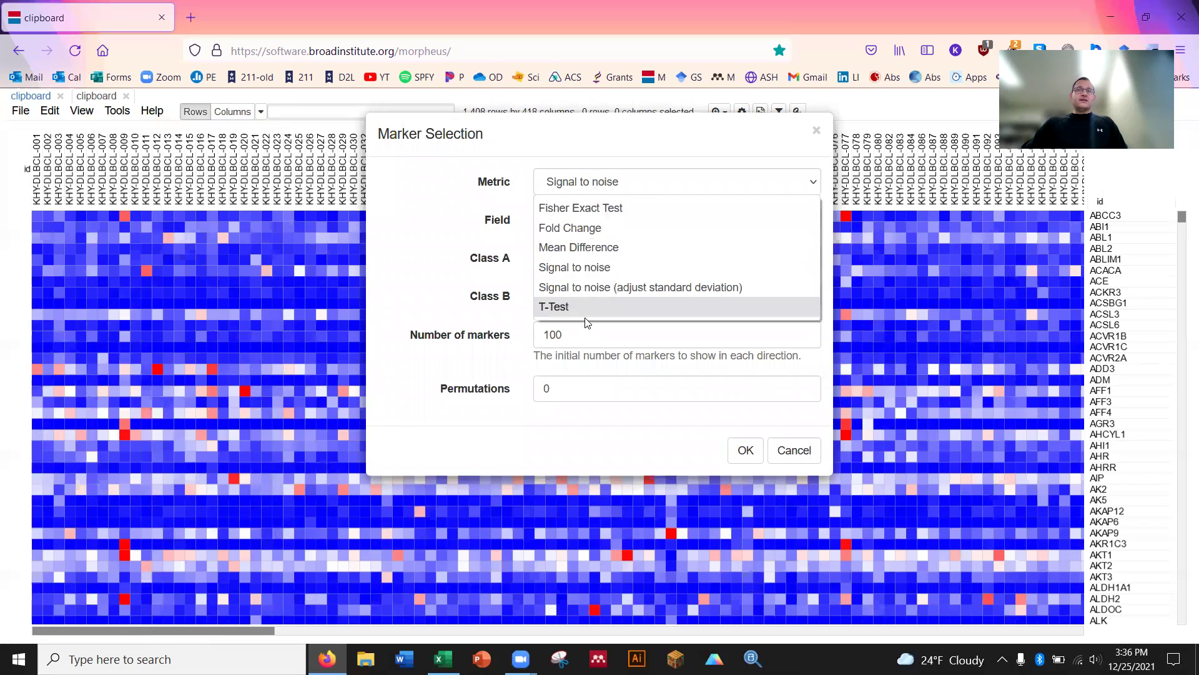
click(585, 306)
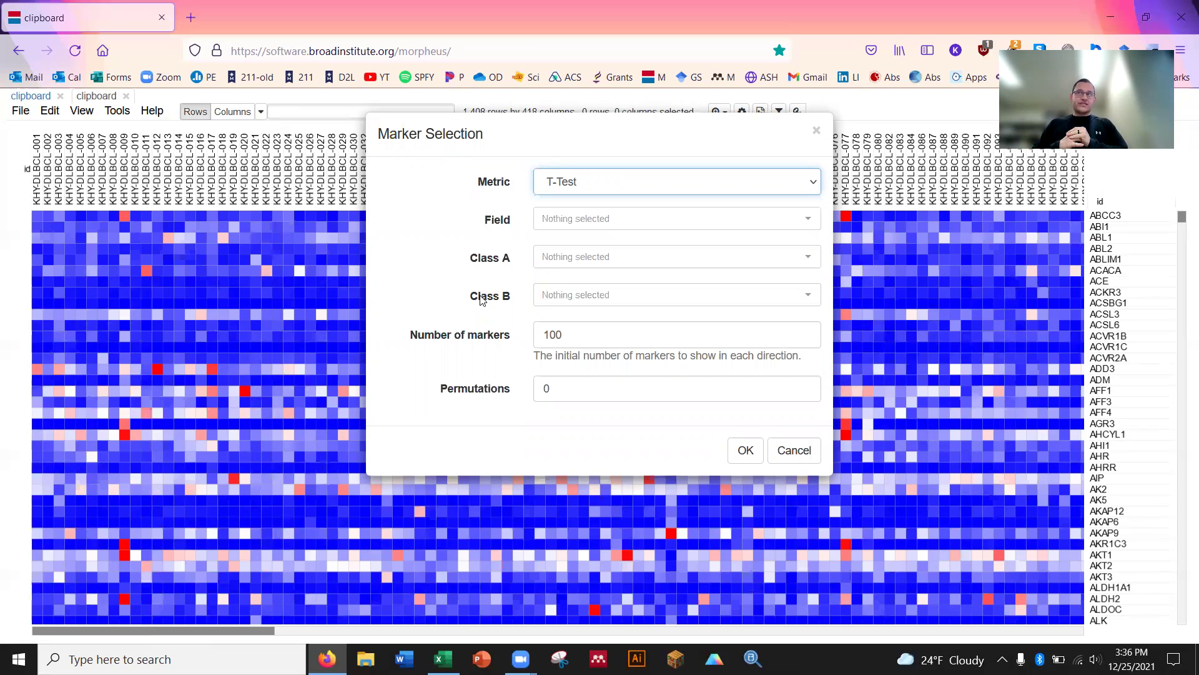
Choose TP53 as the field for grouping samples.
click(606, 215)
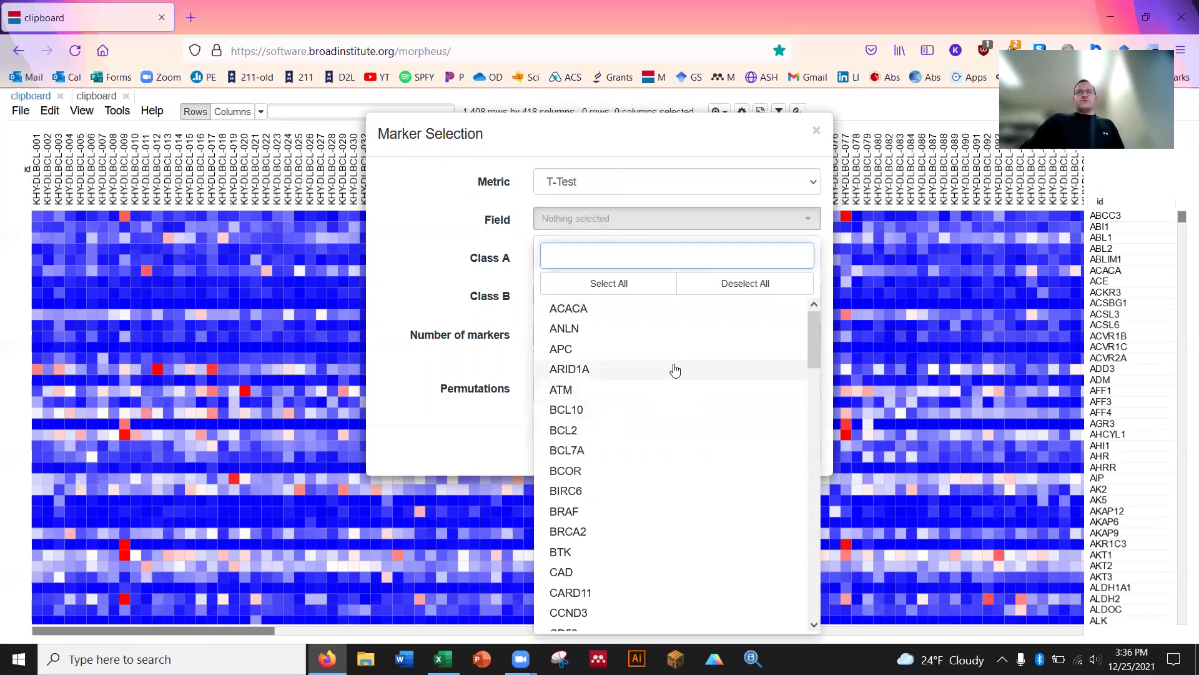
scroll(679, 339, down, 3)
scroll(681, 347, down, 12)
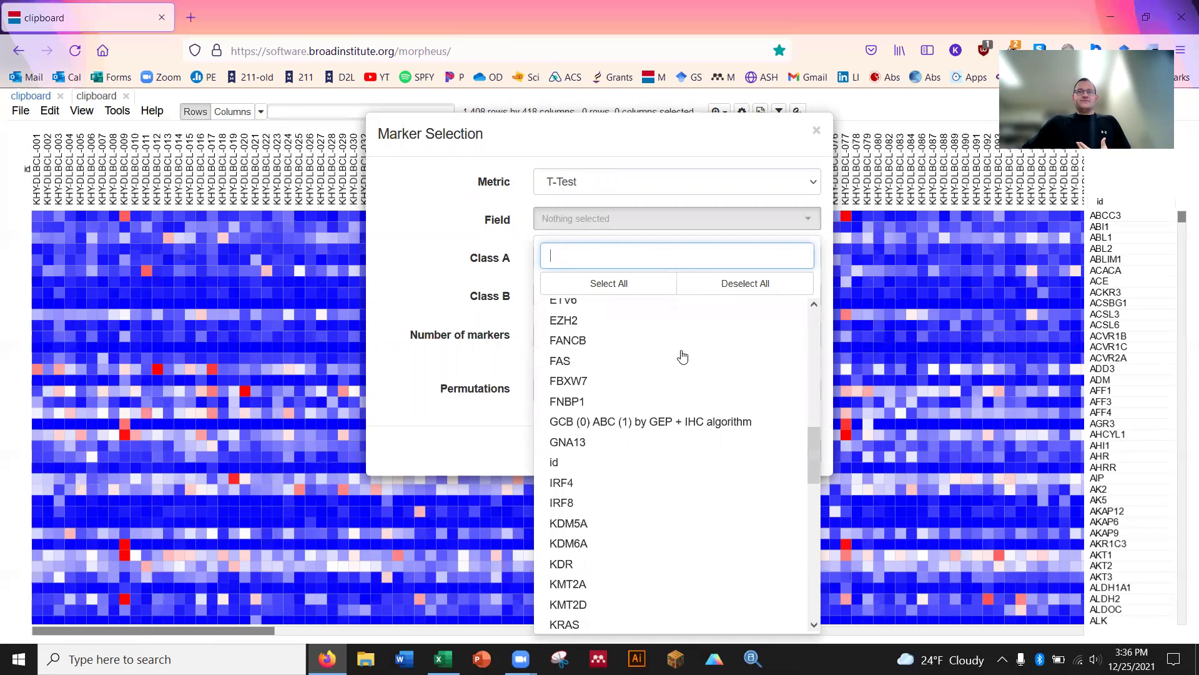
scroll(694, 399, down, 6)
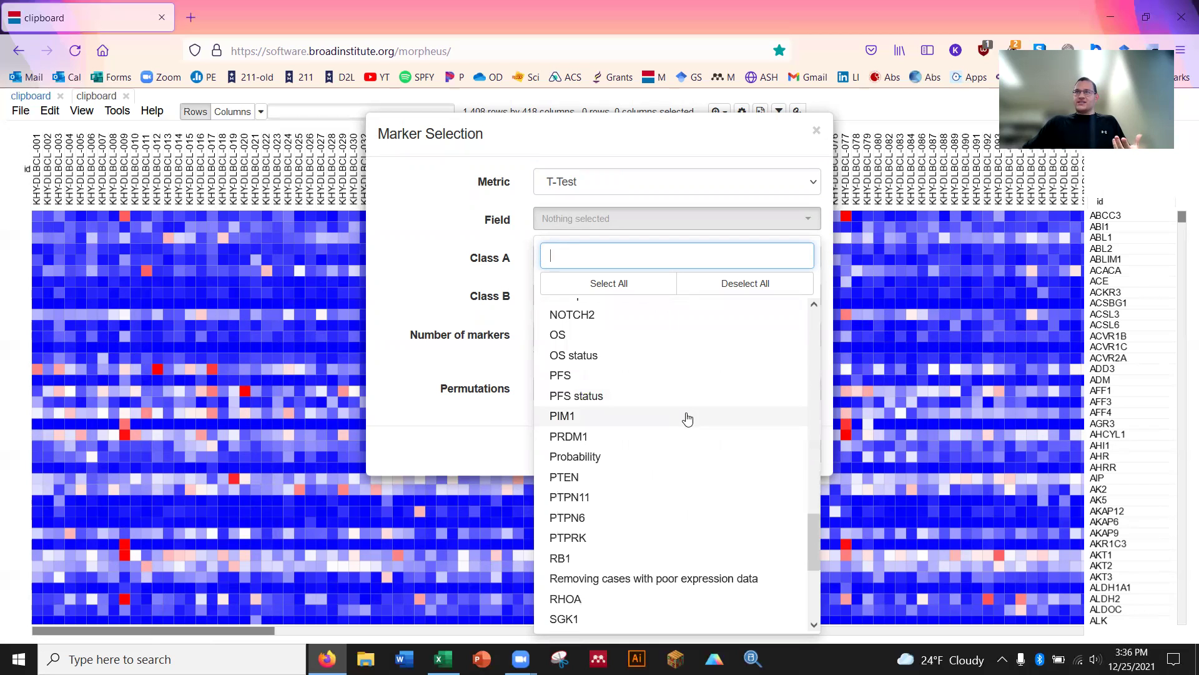
scroll(660, 449, down, 6)
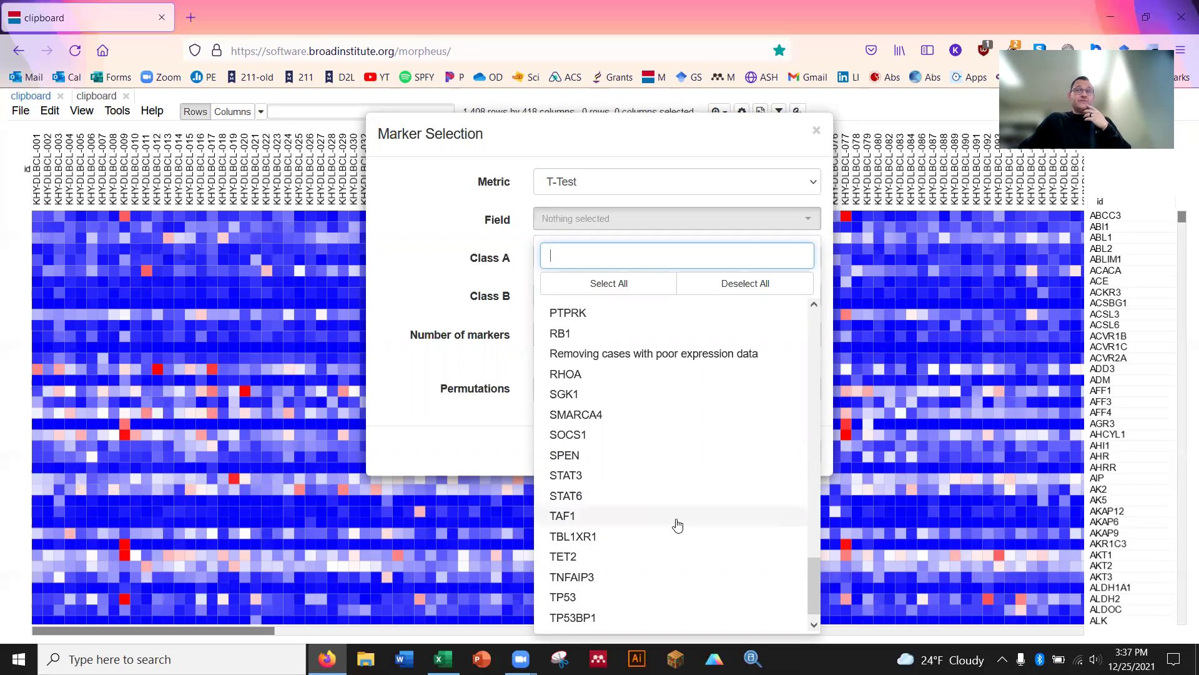
scroll(667, 519, down, 1)
scroll(666, 519, up, 8)
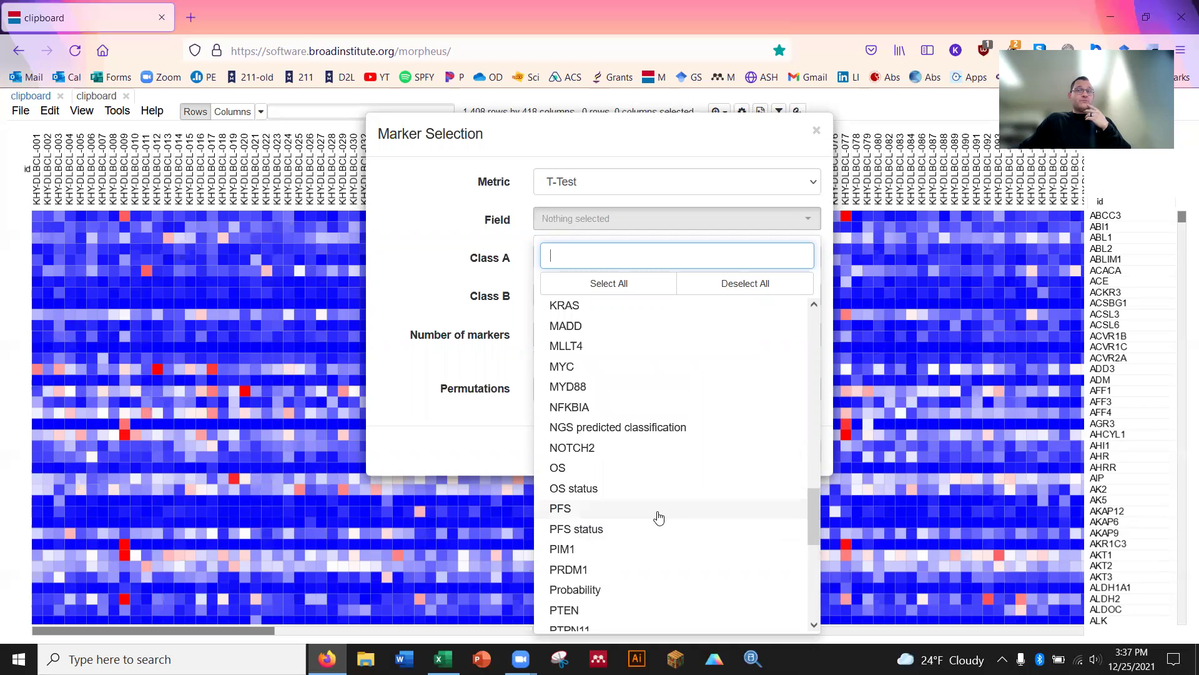
scroll(665, 519, up, 3)
scroll(659, 520, up, 10)
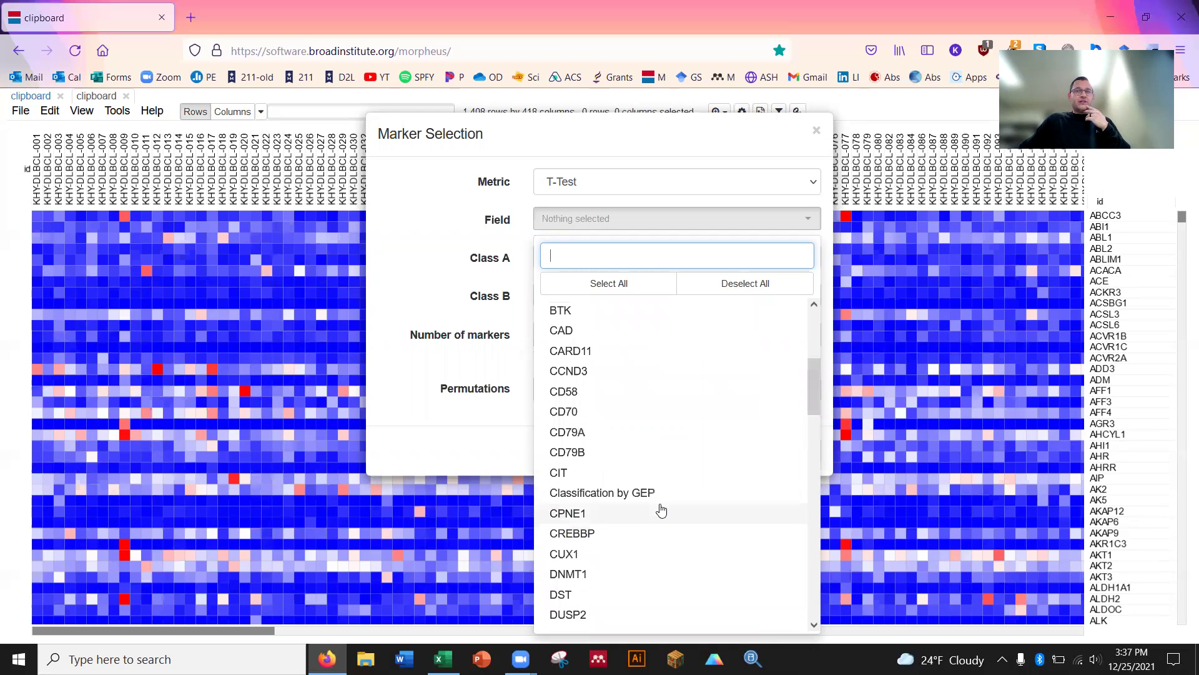
scroll(665, 507, up, 5)
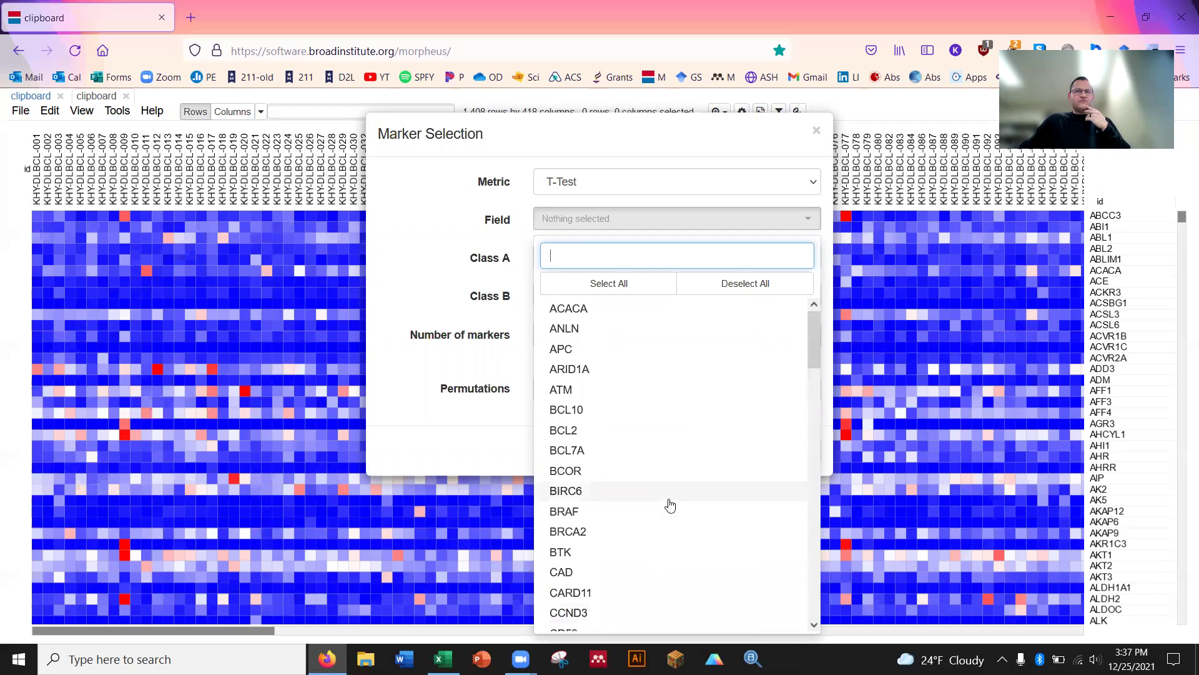
scroll(667, 500, down, 10)
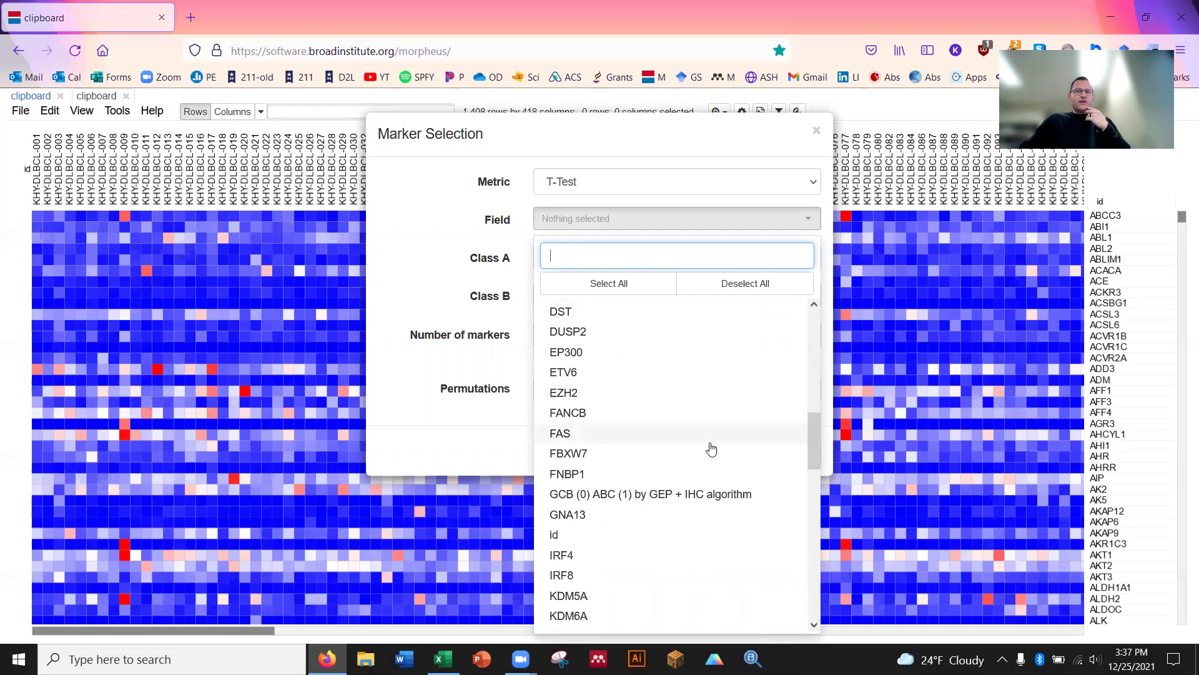
scroll(711, 449, down, 3)
scroll(711, 449, down, 2)
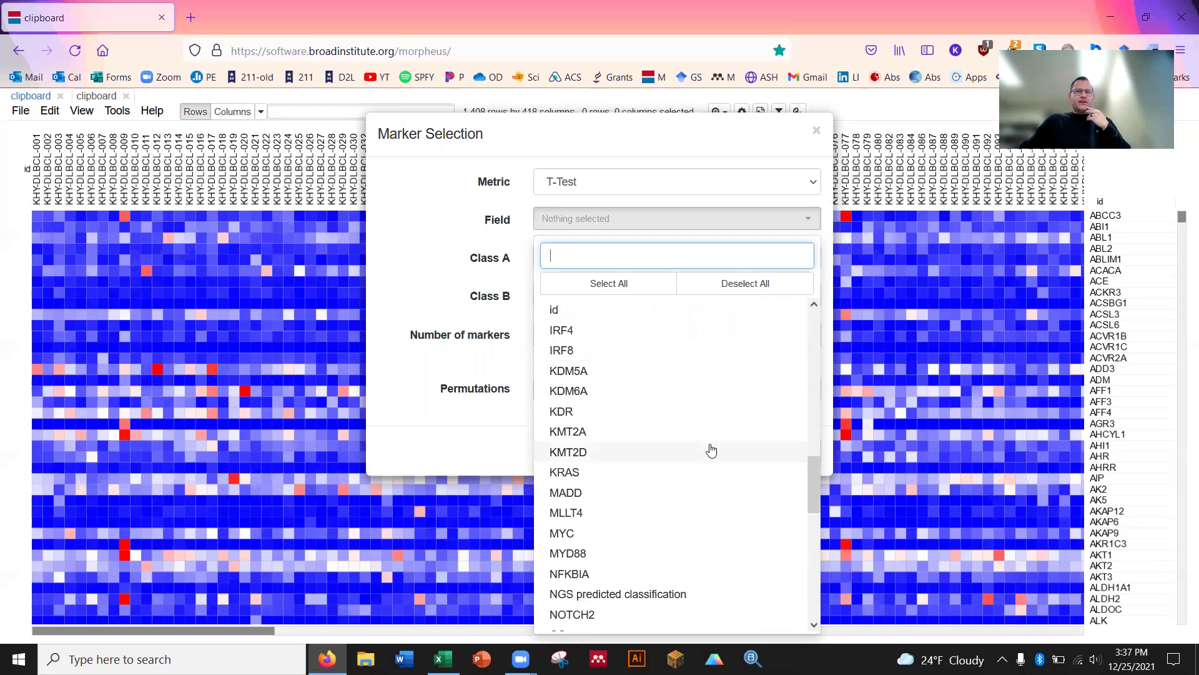
scroll(711, 448, down, 7)
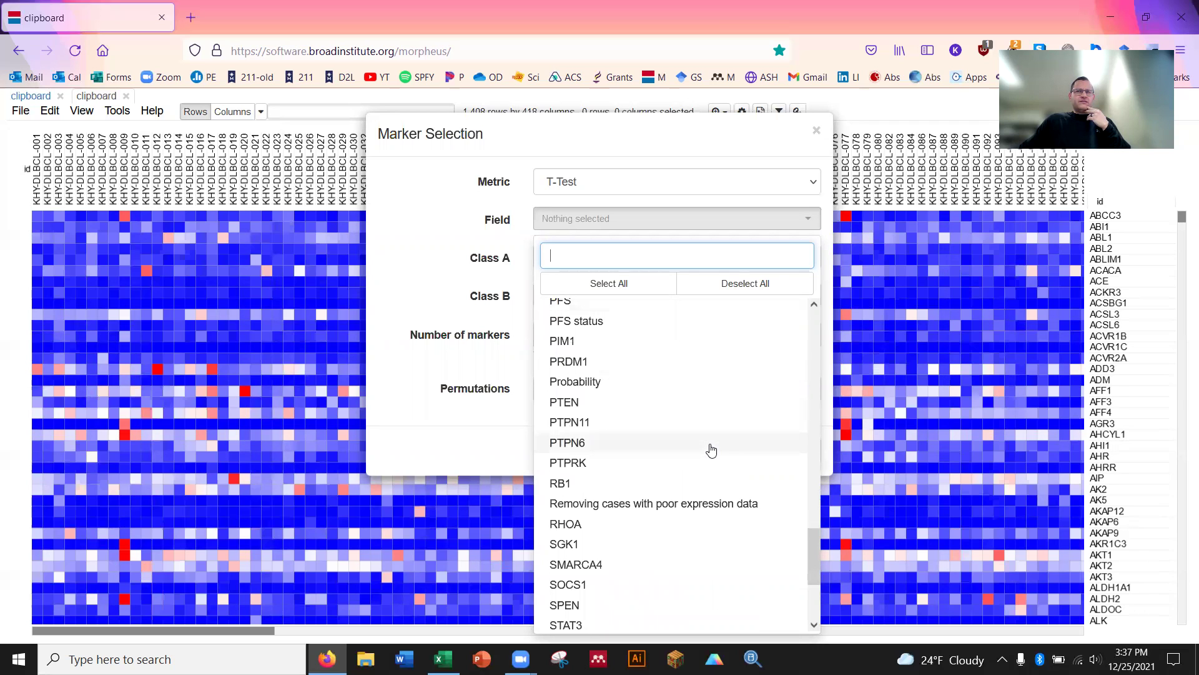
scroll(711, 448, down, 2)
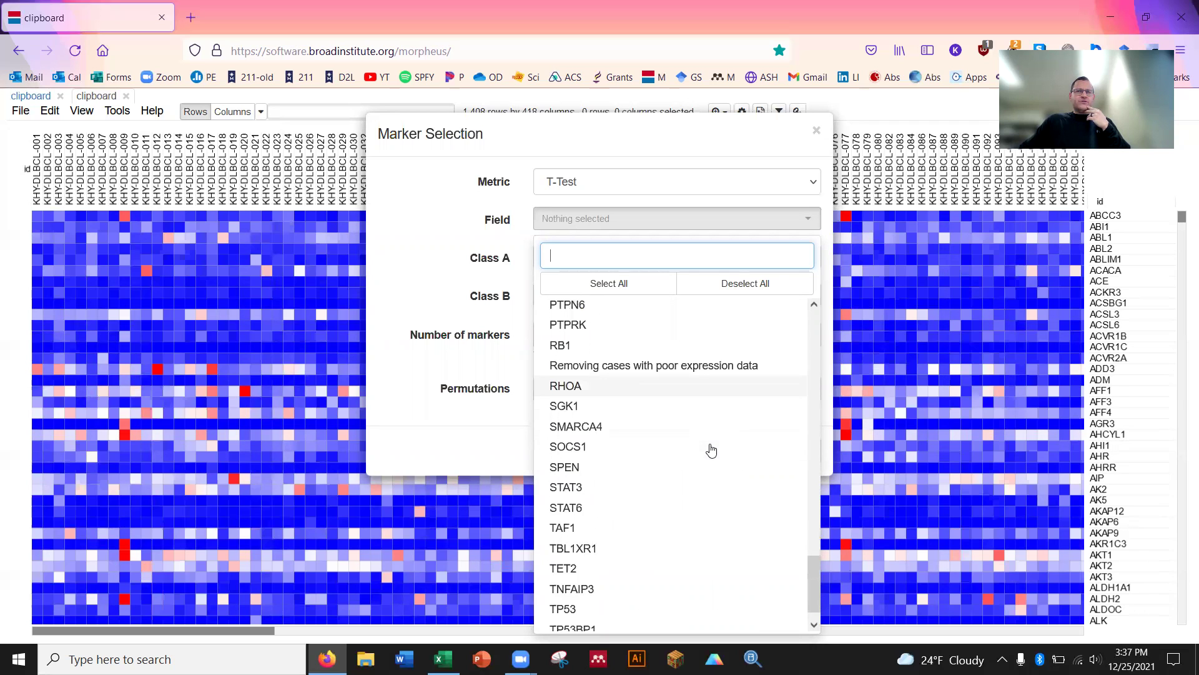
scroll(711, 449, down, 2)
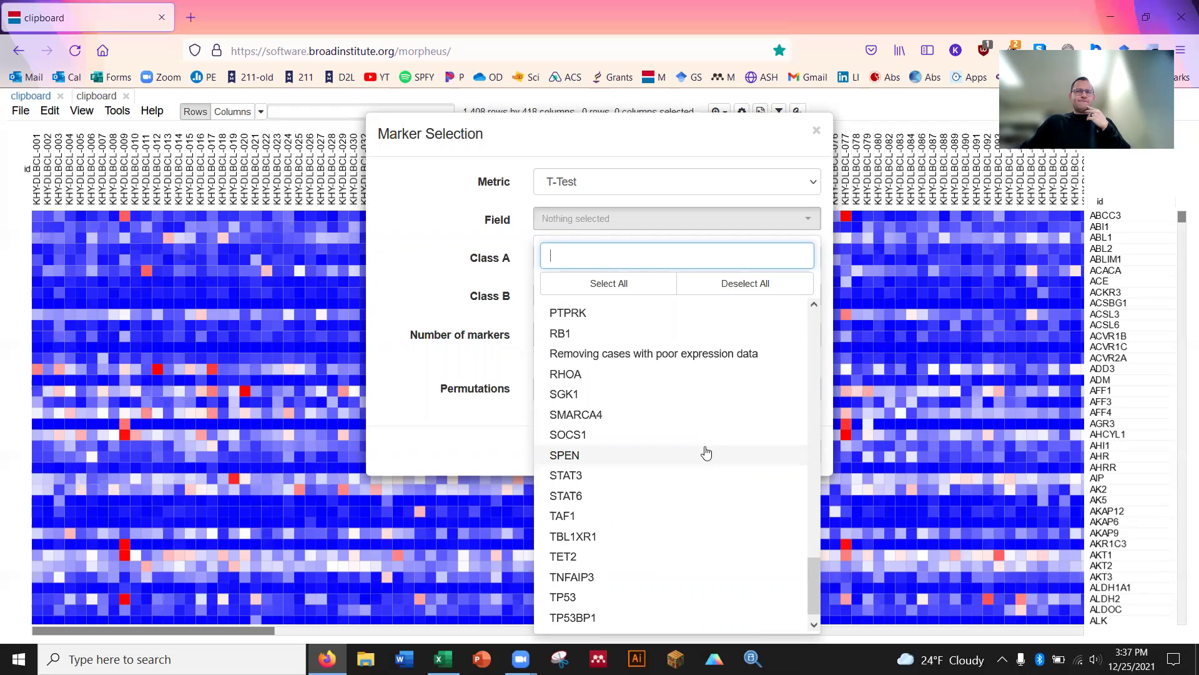
scroll(705, 454, down, 1)
click(606, 581)
click(455, 309)
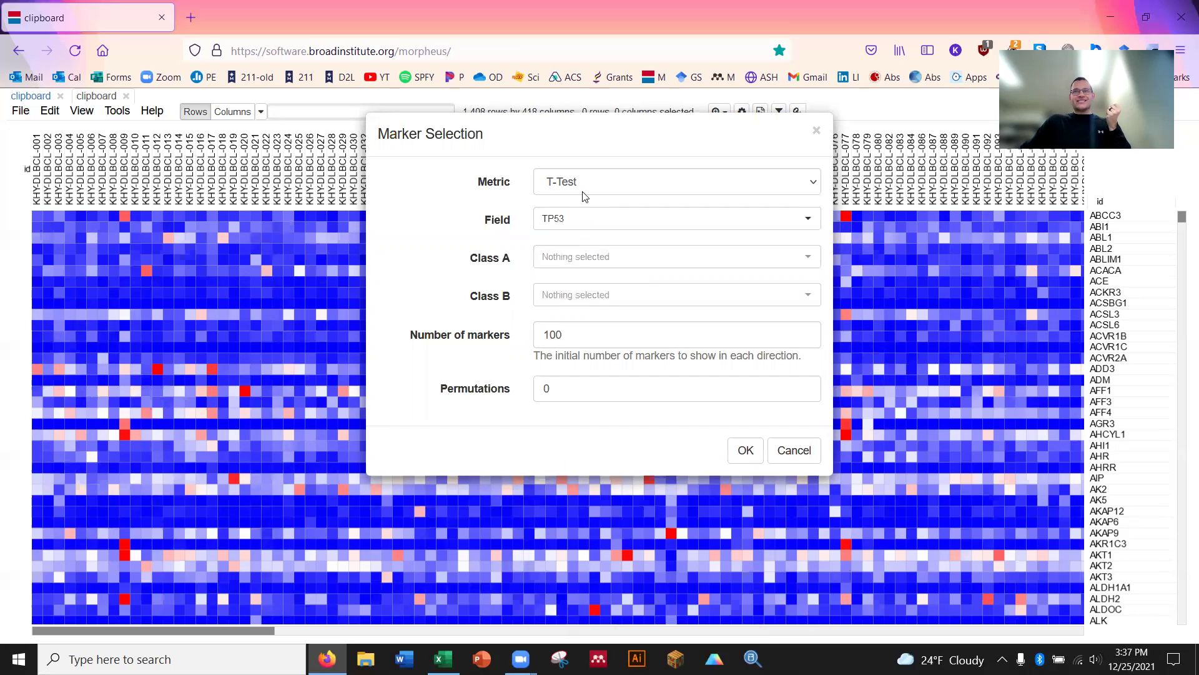
Set Class A to 1 and Class B to 0.
click(585, 265)
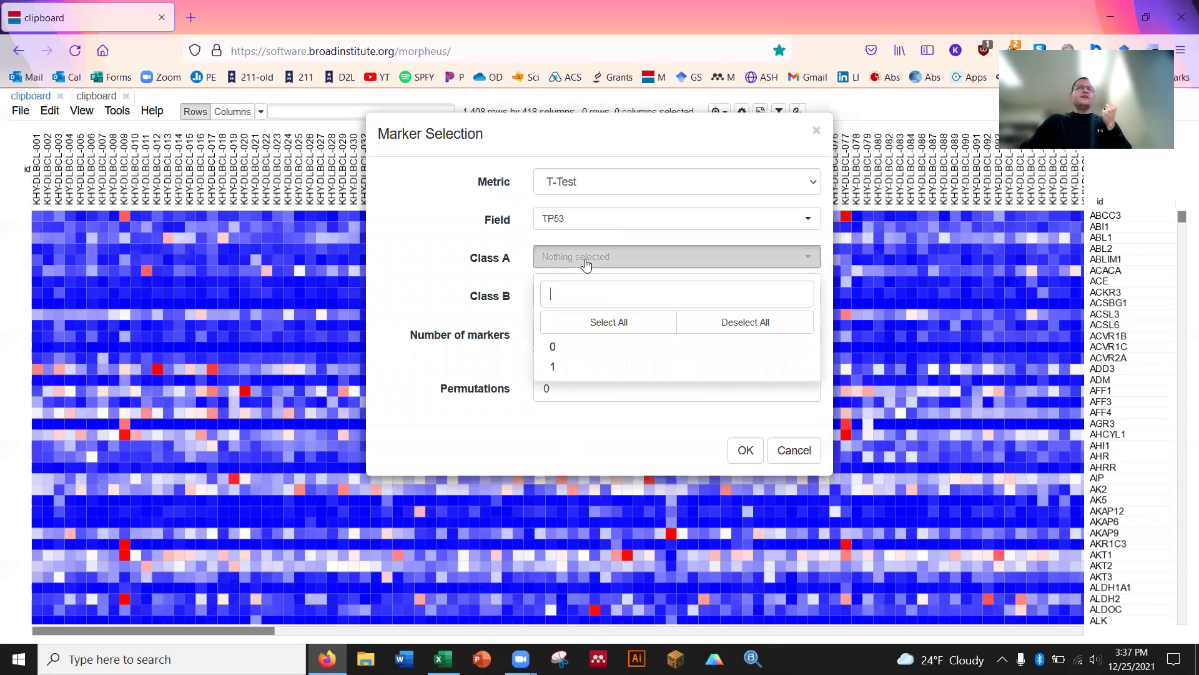
click(554, 369)
click(470, 295)
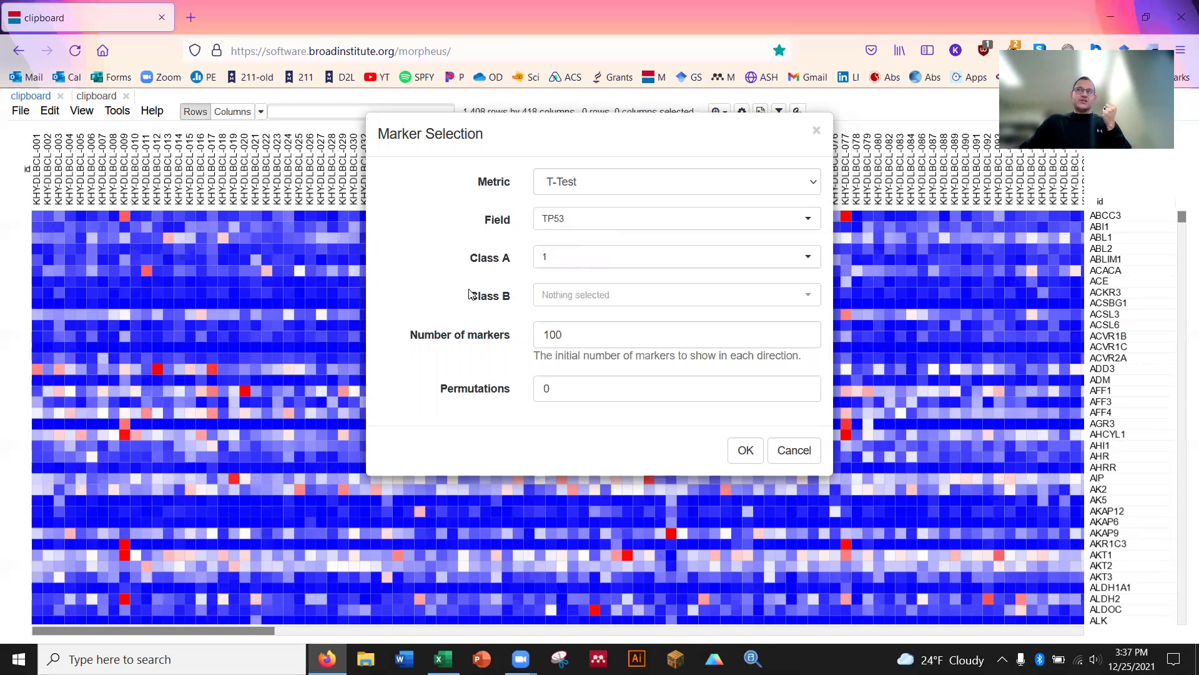
click(592, 301)
click(552, 388)
click(476, 415)
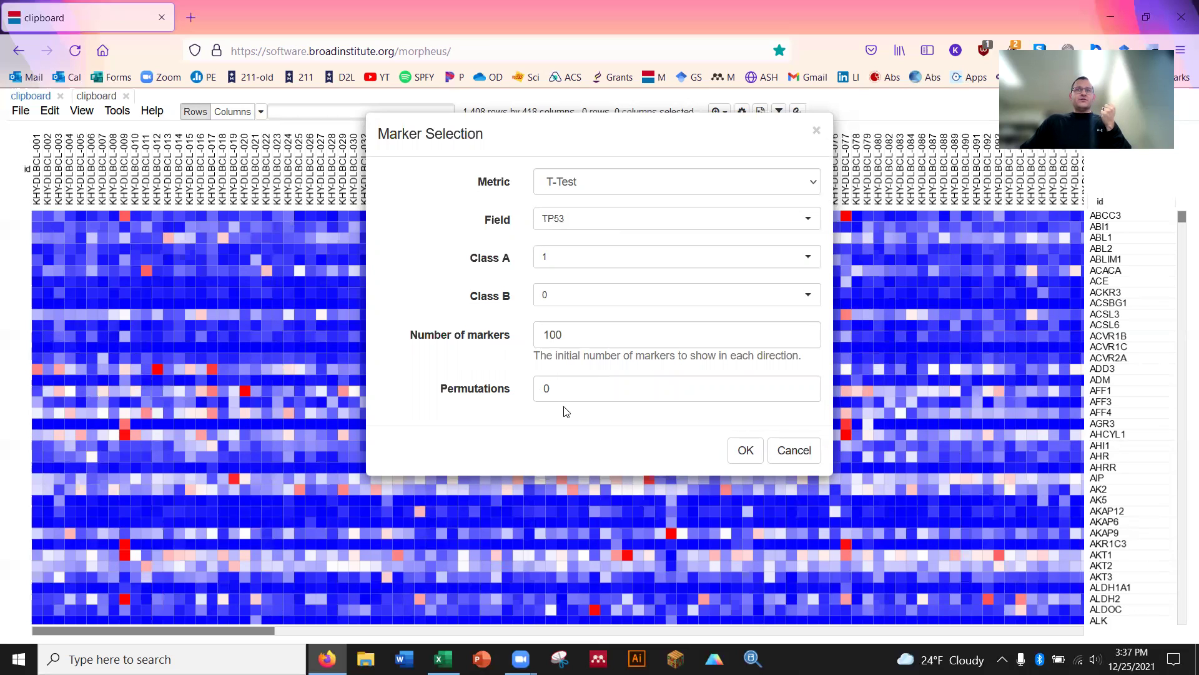
Change the number of markers from 100 to 1000 and run the marker selection.
drag(579, 331, 535, 331)
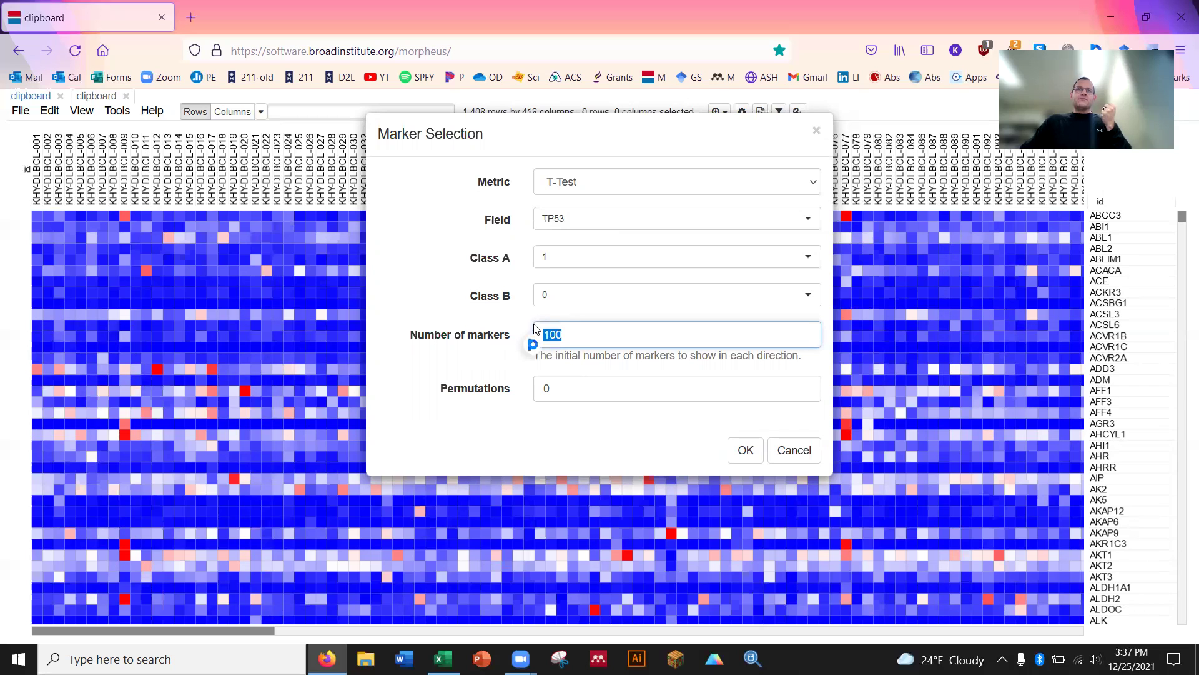
text(1000)
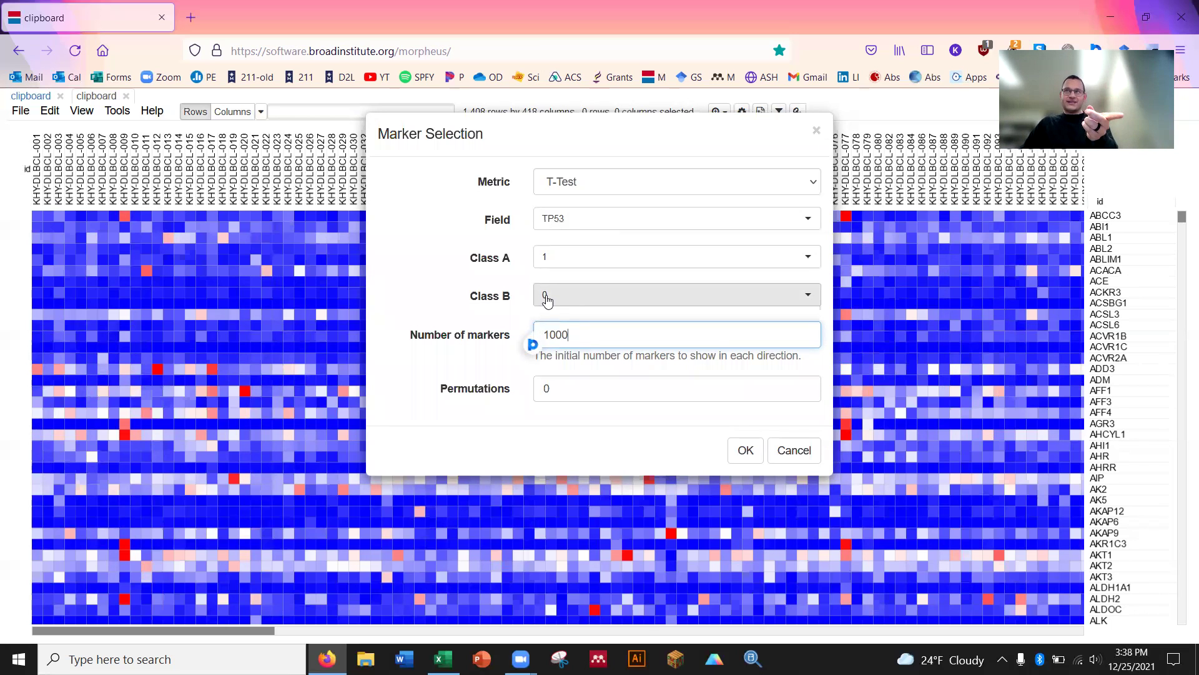
click(546, 298)
click(553, 314)
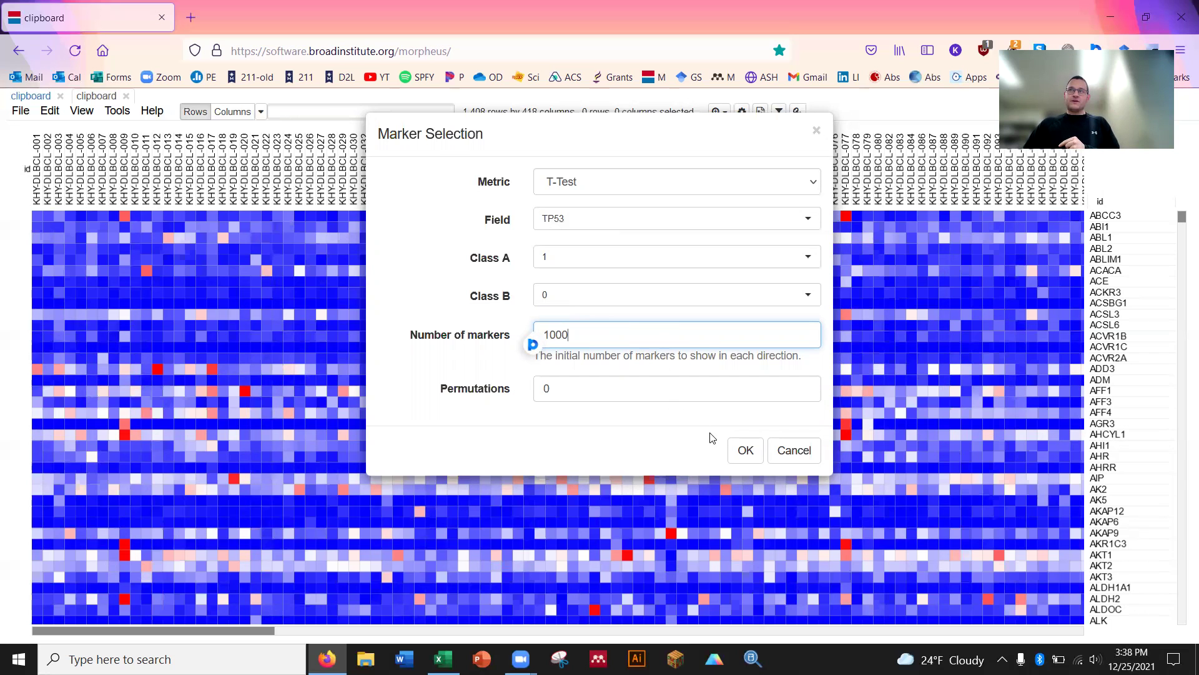
click(745, 448)
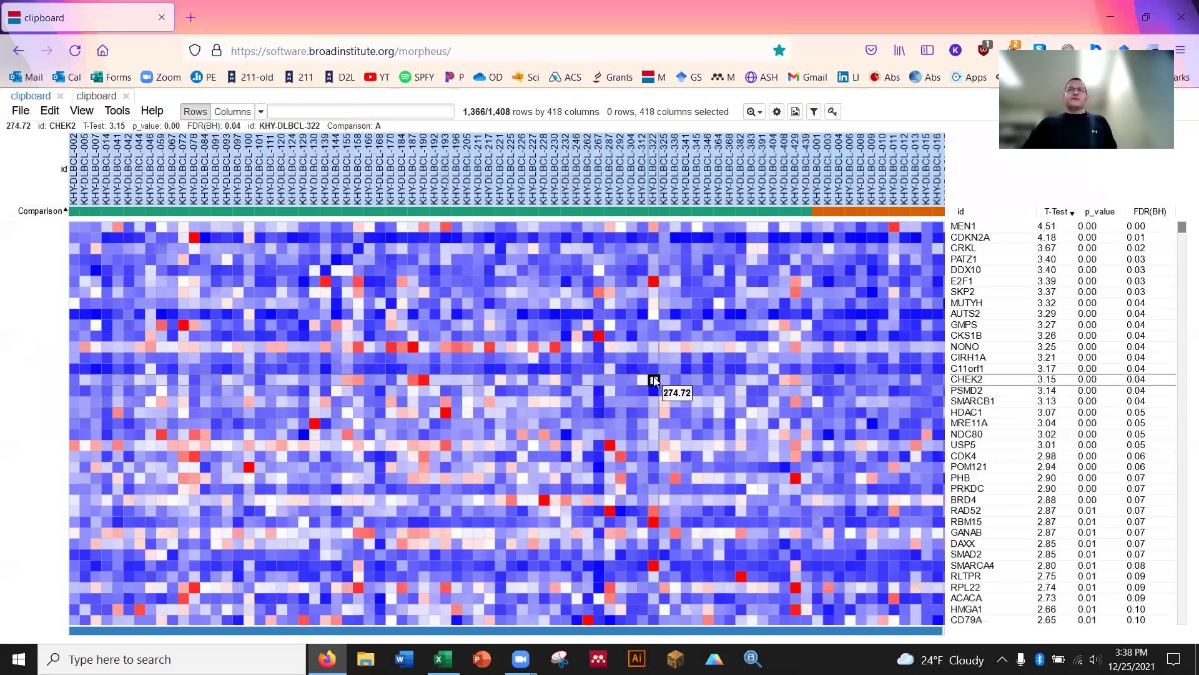
Clear the column selection, scroll to the p_value and FDR(BH) columns, and select MEN1 through SKP2.
key(Escape)
drag(198, 630, 174, 641)
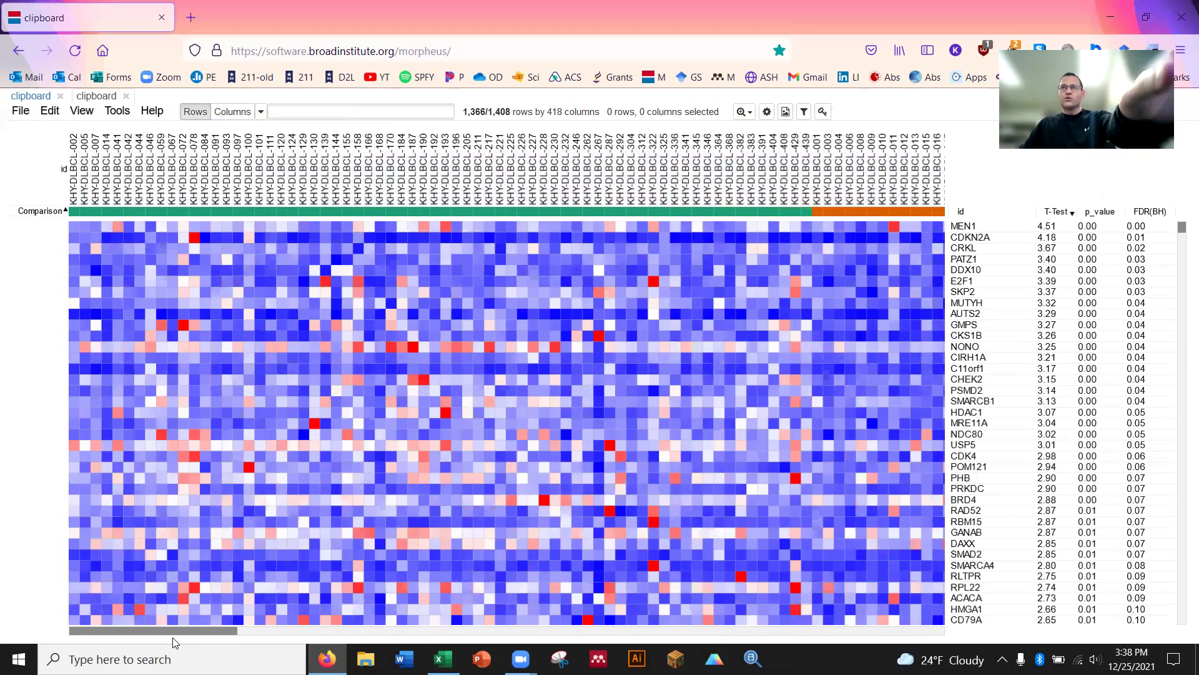
drag(175, 641, 132, 602)
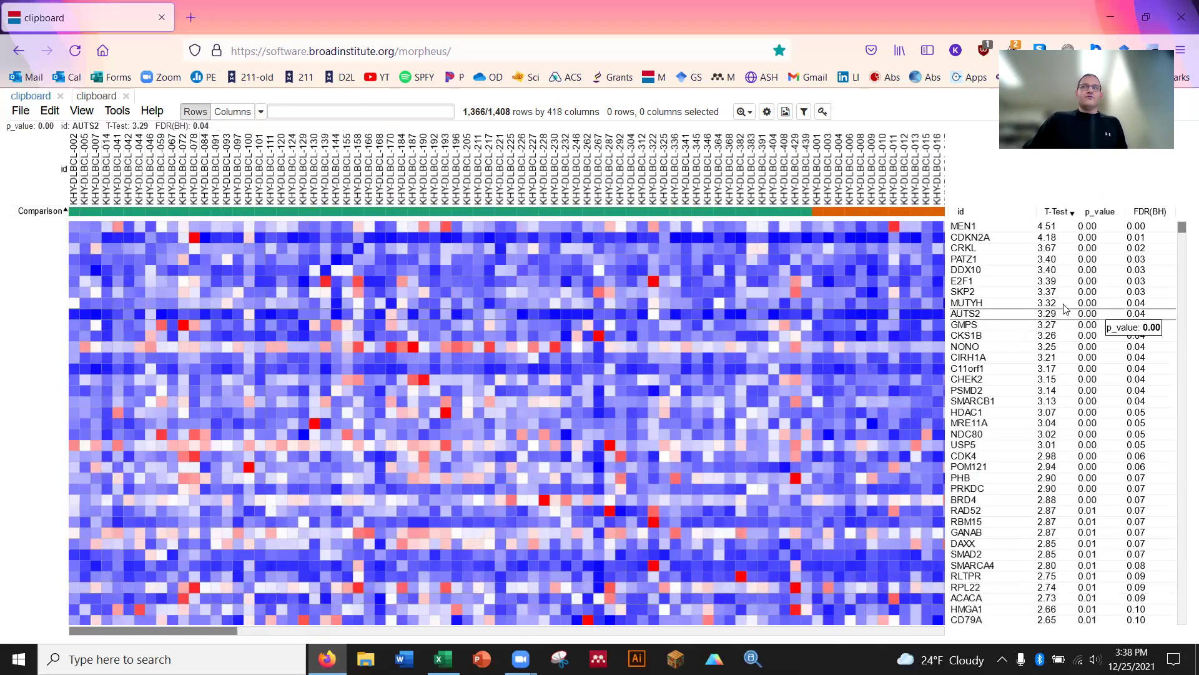
drag(962, 226, 967, 297)
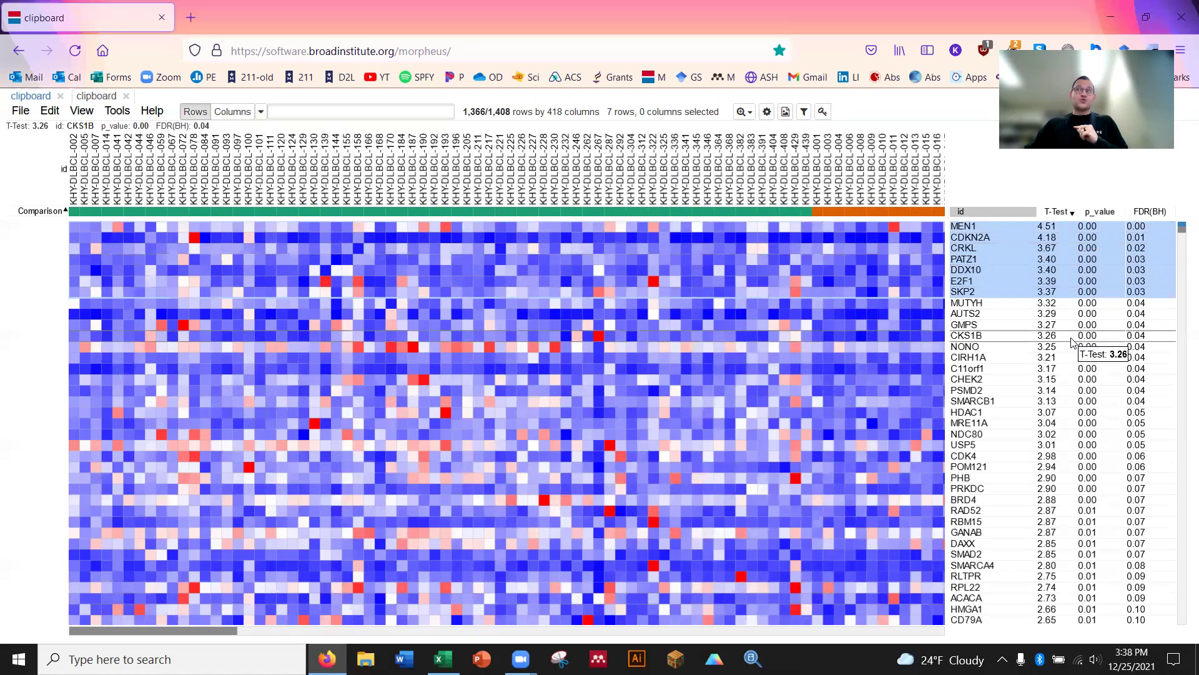
Format FDR(BH) to 5 fraction digits and extend the selection from MEN1 down to SMARCB1.
right_click(1151, 216)
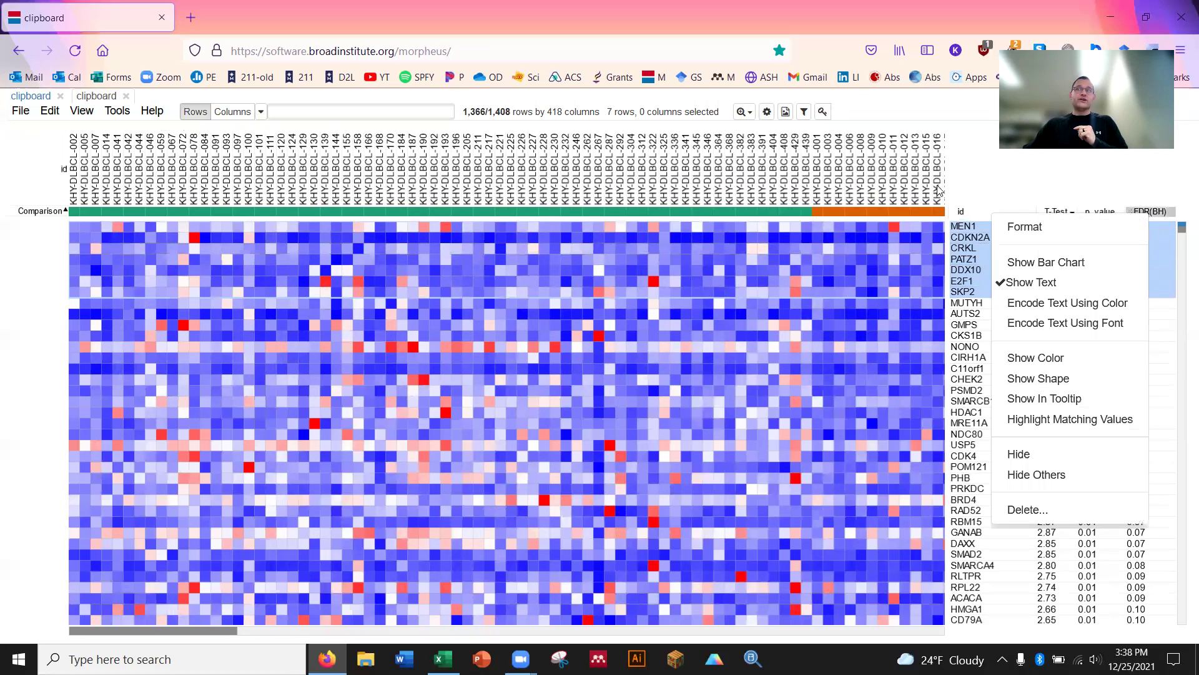
click(1028, 226)
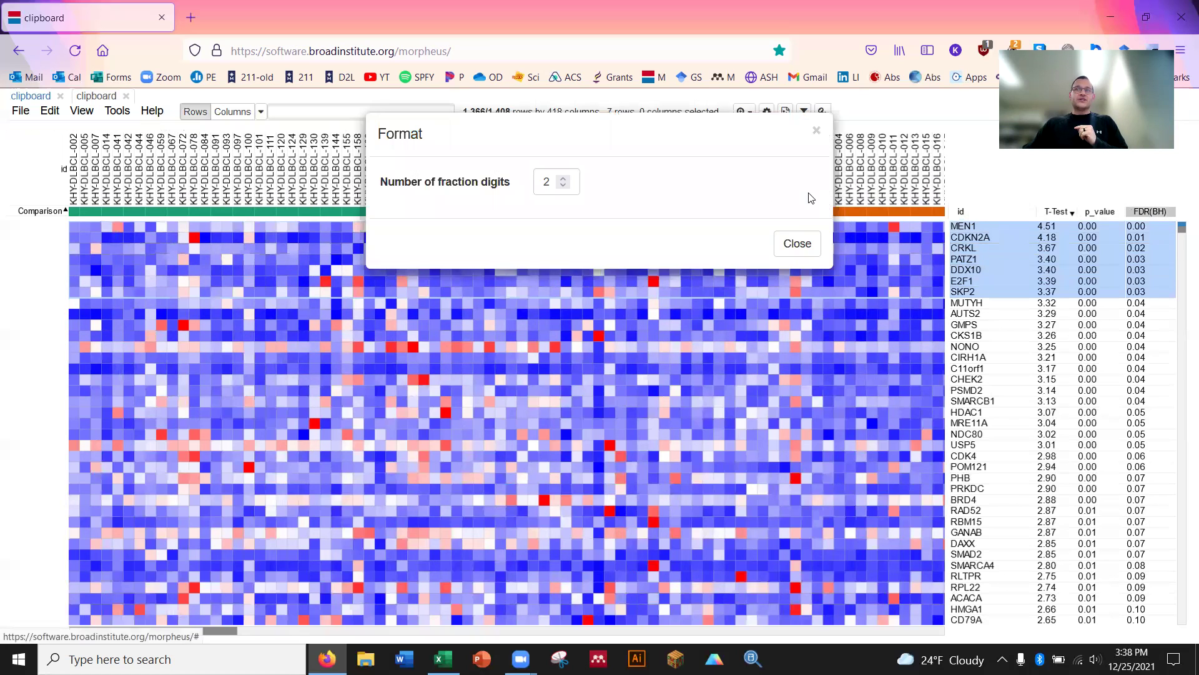
click(568, 178)
click(568, 178)
click(797, 243)
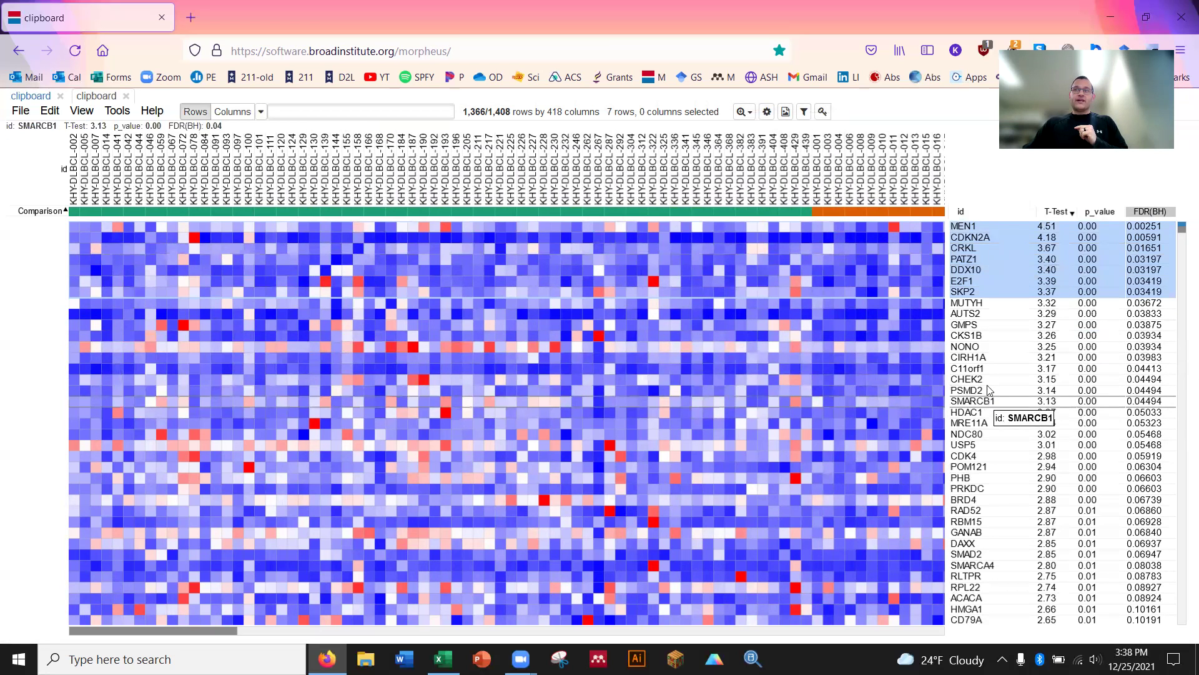
drag(994, 400, 990, 226)
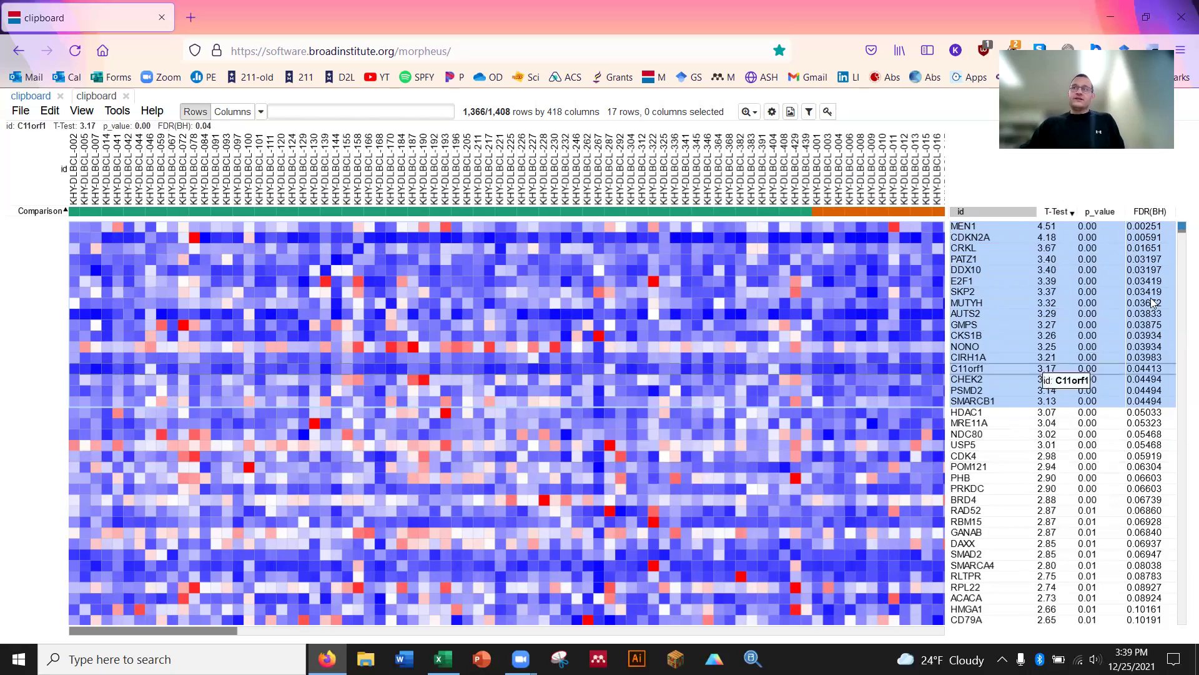
Browse the negative markers from PCM1 to IRF1, then select all 1,366 gene rows.
drag(1183, 231, 1152, 635)
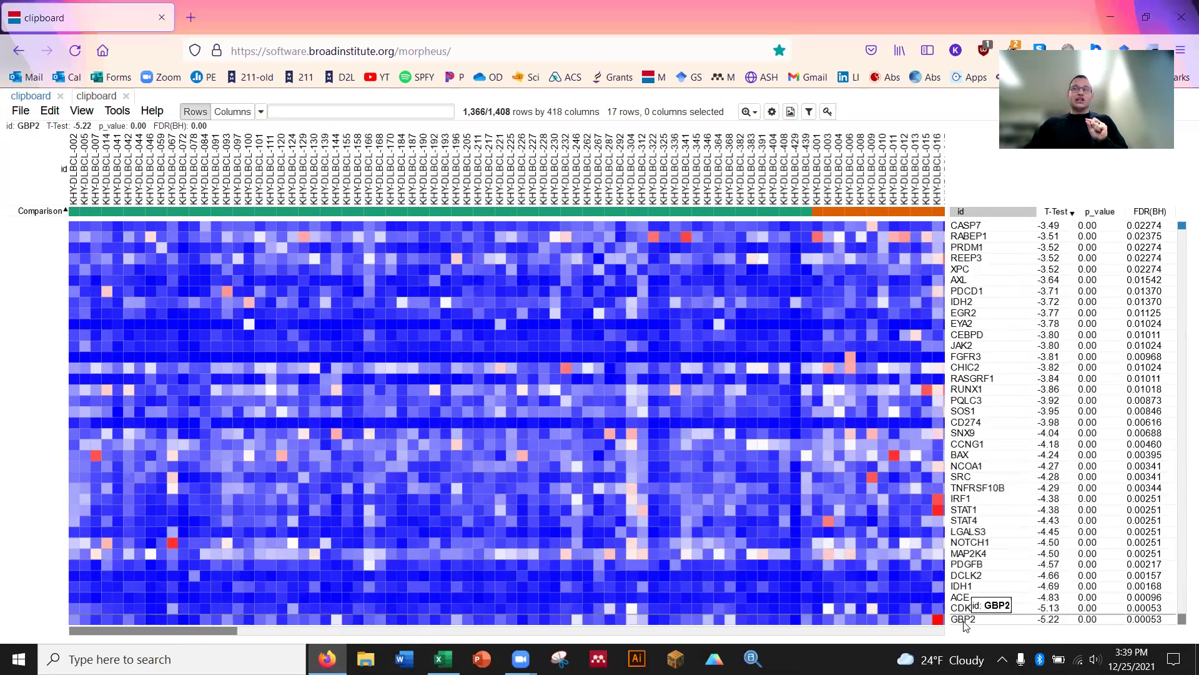
drag(965, 624, 950, 287)
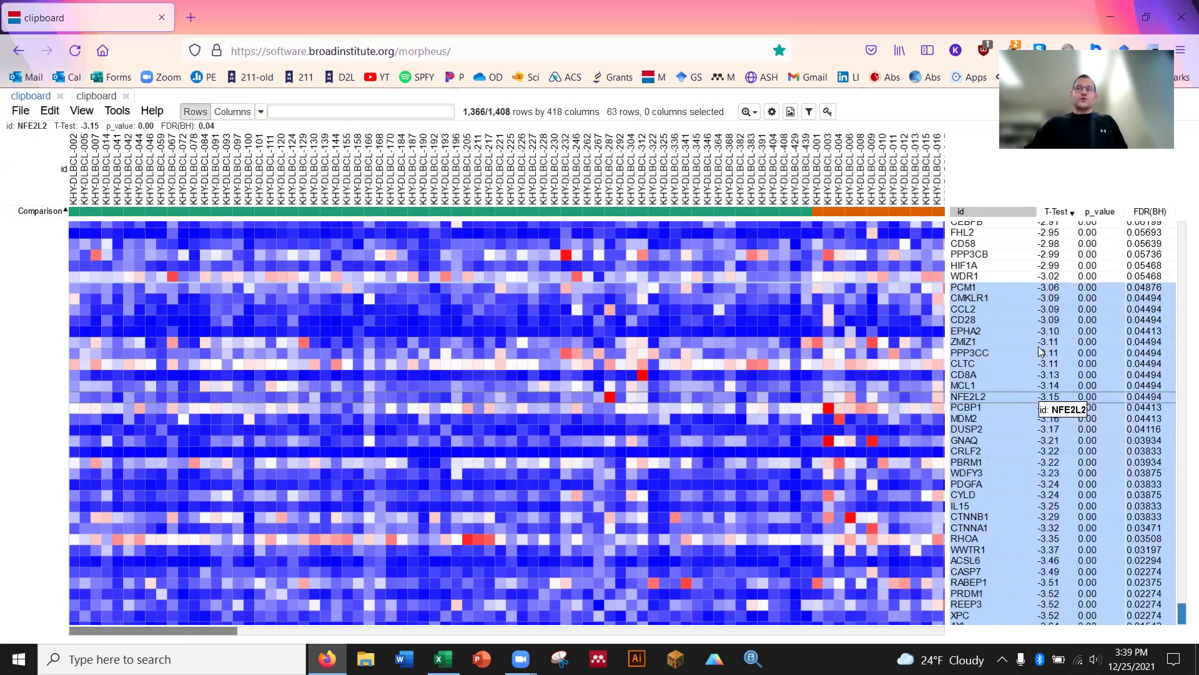
click(985, 363)
key(ctrl+a)
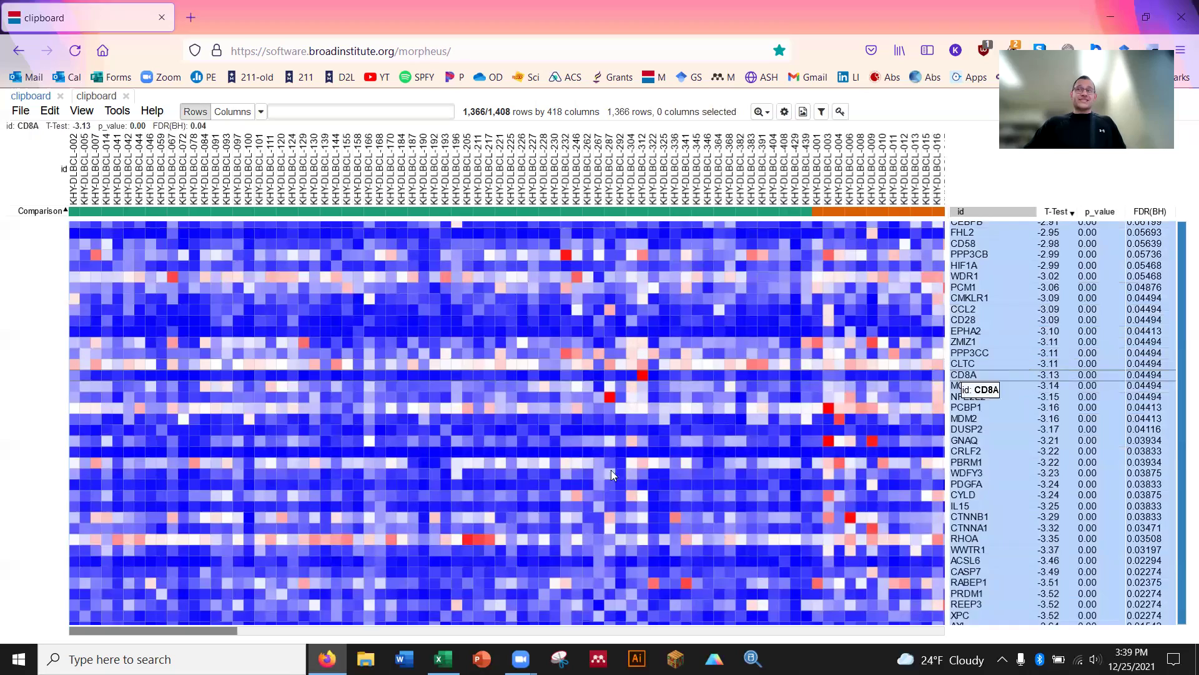
Paste the copied gene table at cell B2 of a new Excel sheet.
click(443, 659)
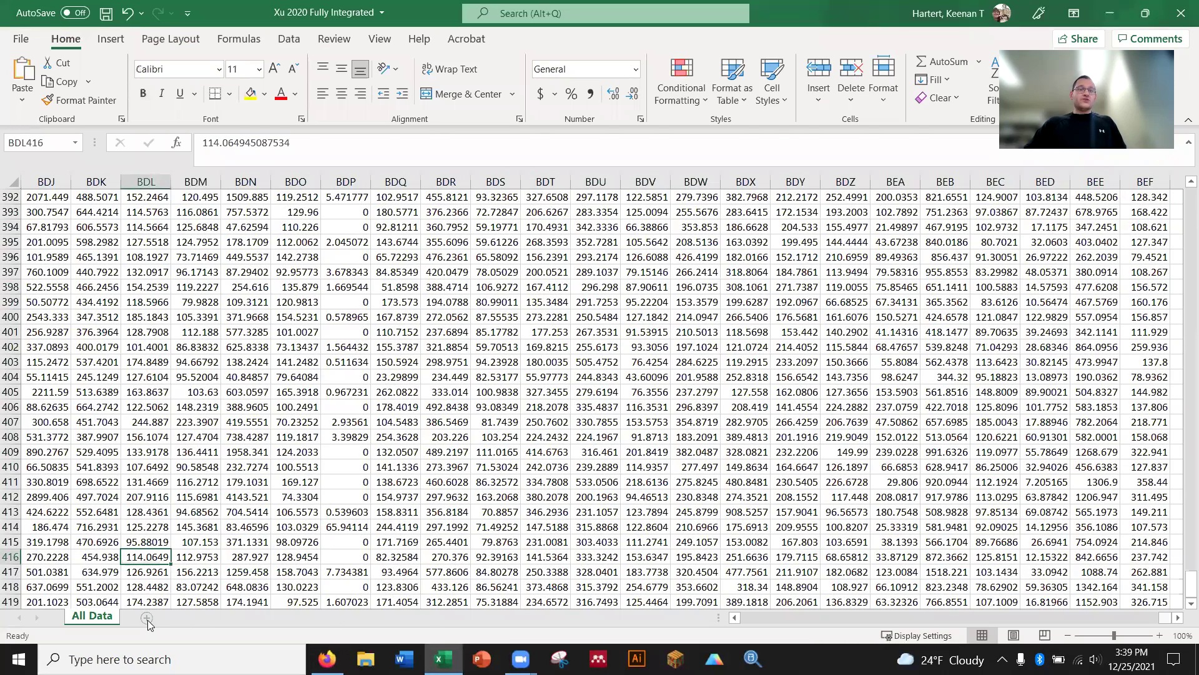
click(147, 618)
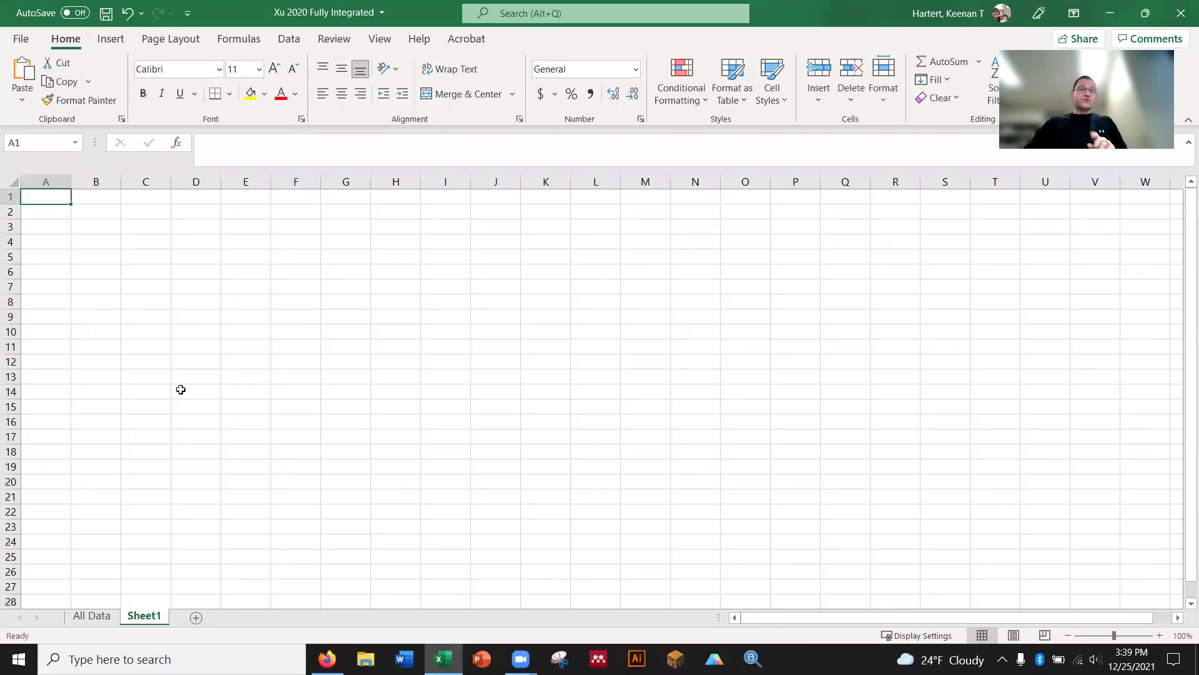
click(113, 217)
key(ctrl+v)
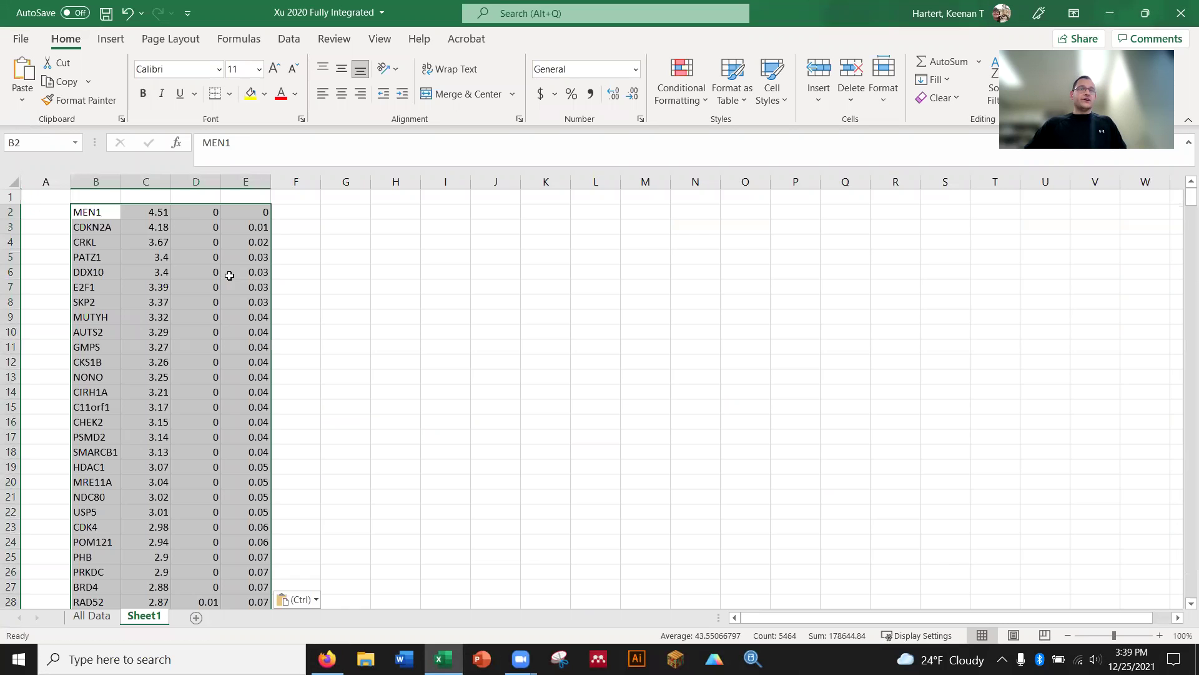
click(377, 296)
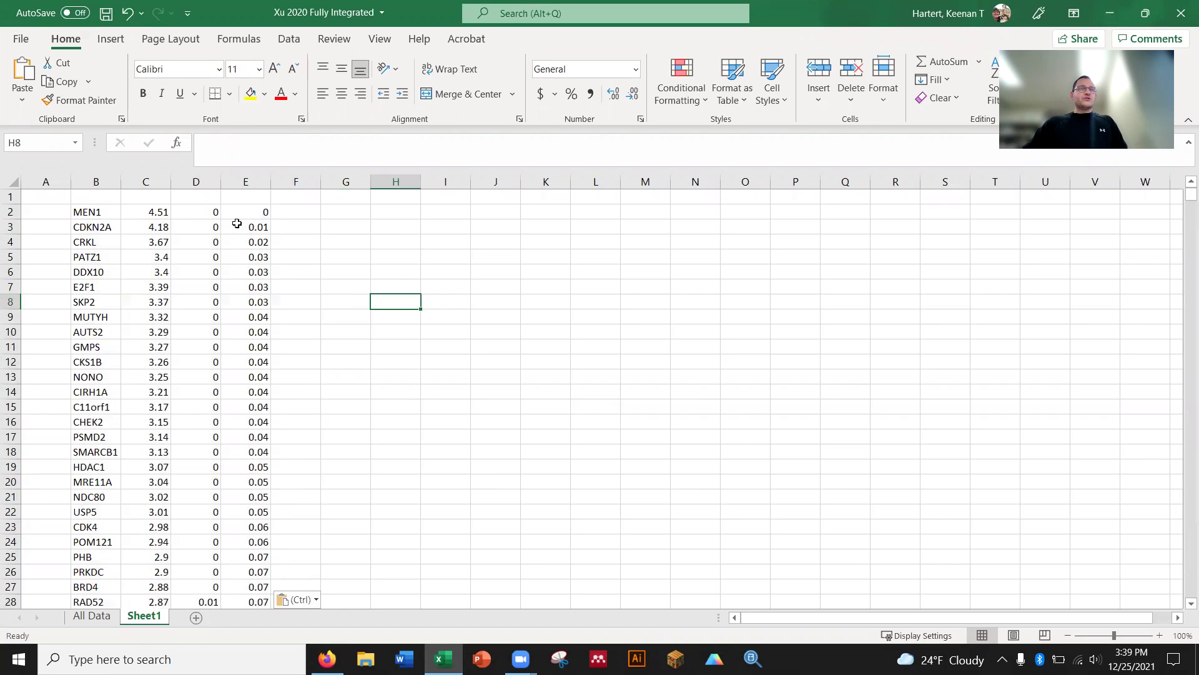
Head the columns Gene, T and FDR in cells B1, C1 and E1.
click(249, 196)
text(FDR)
click(346, 257)
click(94, 197)
text(Gene)
key(Return)
key(Up)
key(Right)
text(T)
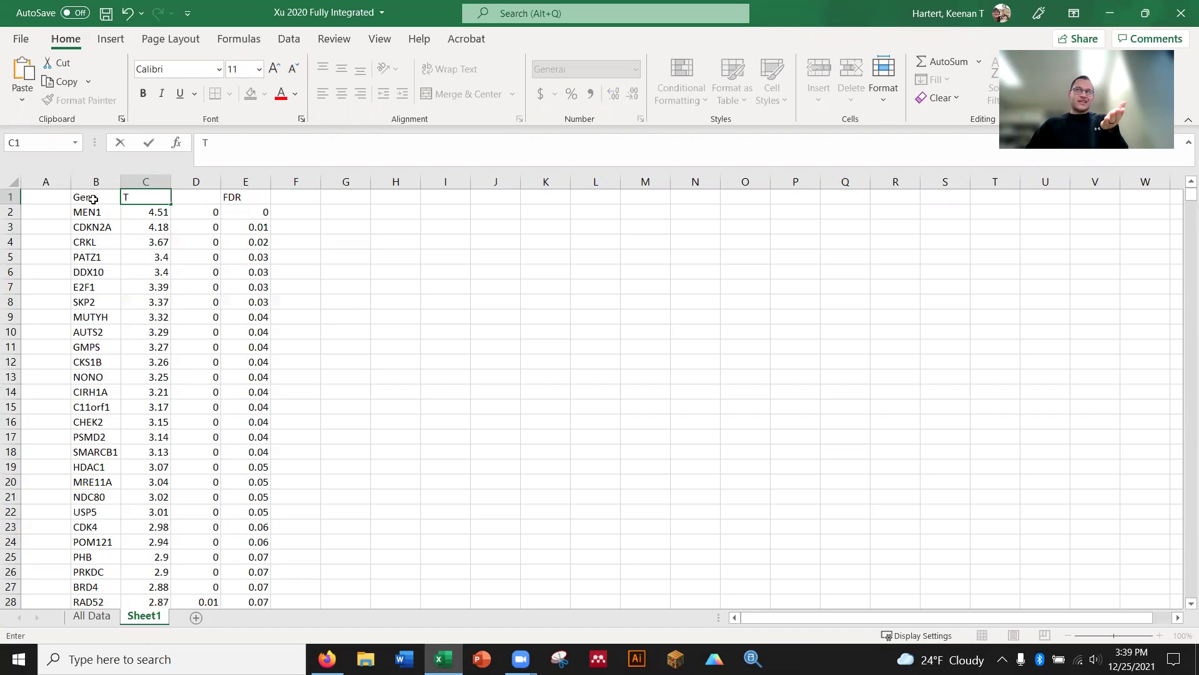
click(357, 357)
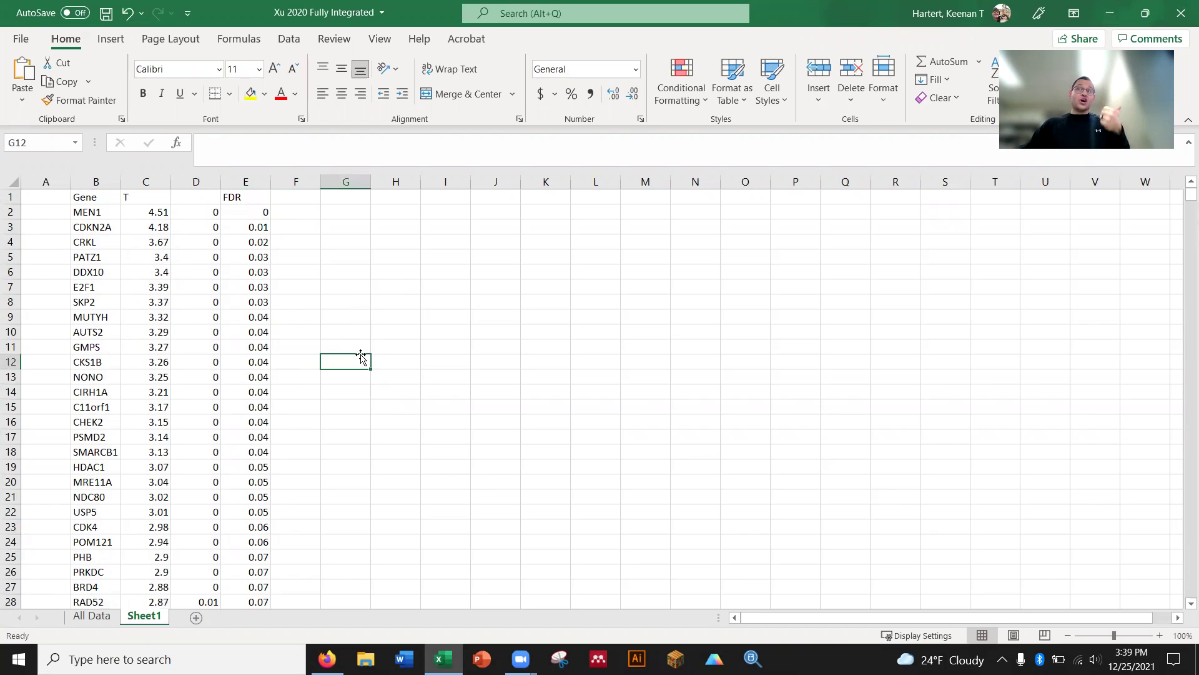
Delete the all-zero column D.
click(207, 182)
right_click(208, 187)
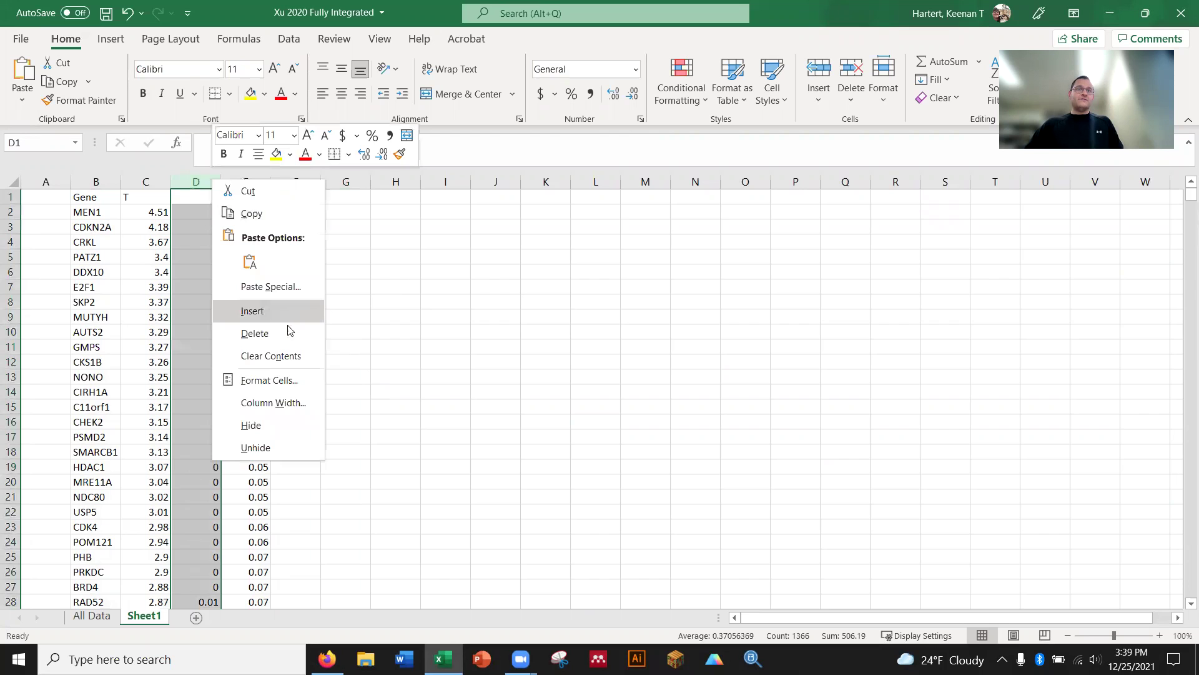
click(286, 328)
click(393, 301)
Copy the 62 most negative genes, CMKLR1 through GBP2.
click(100, 256)
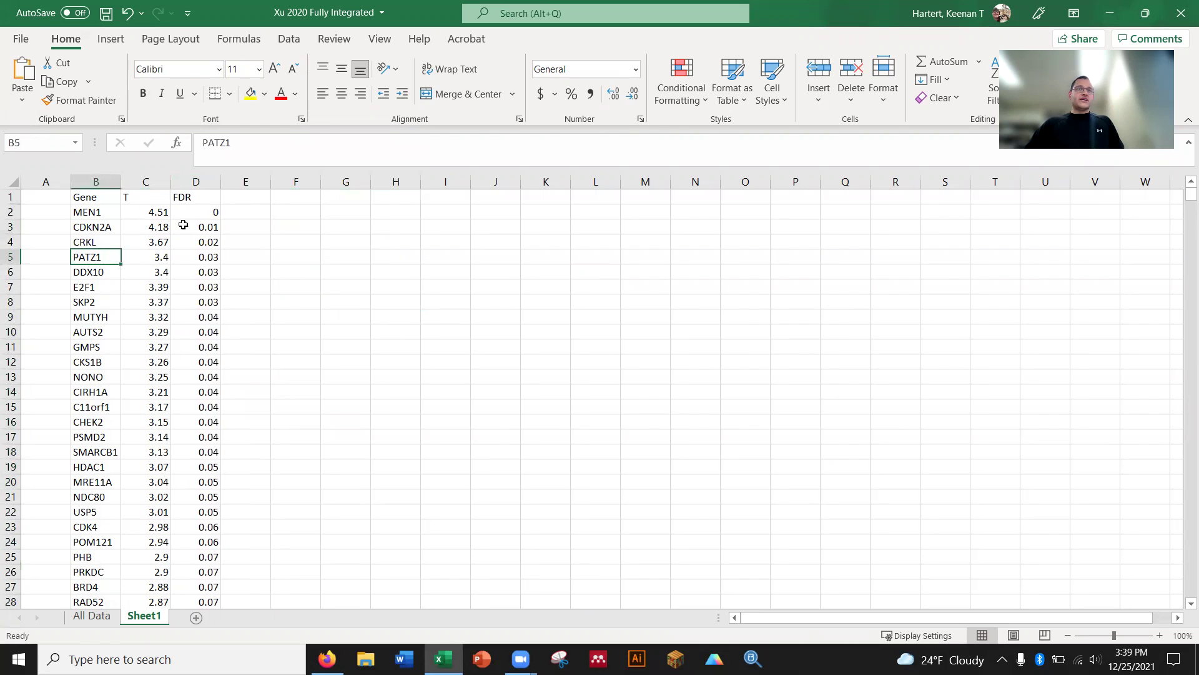
scroll(103, 441, down, 1)
click(95, 450)
key(ctrl+Down)
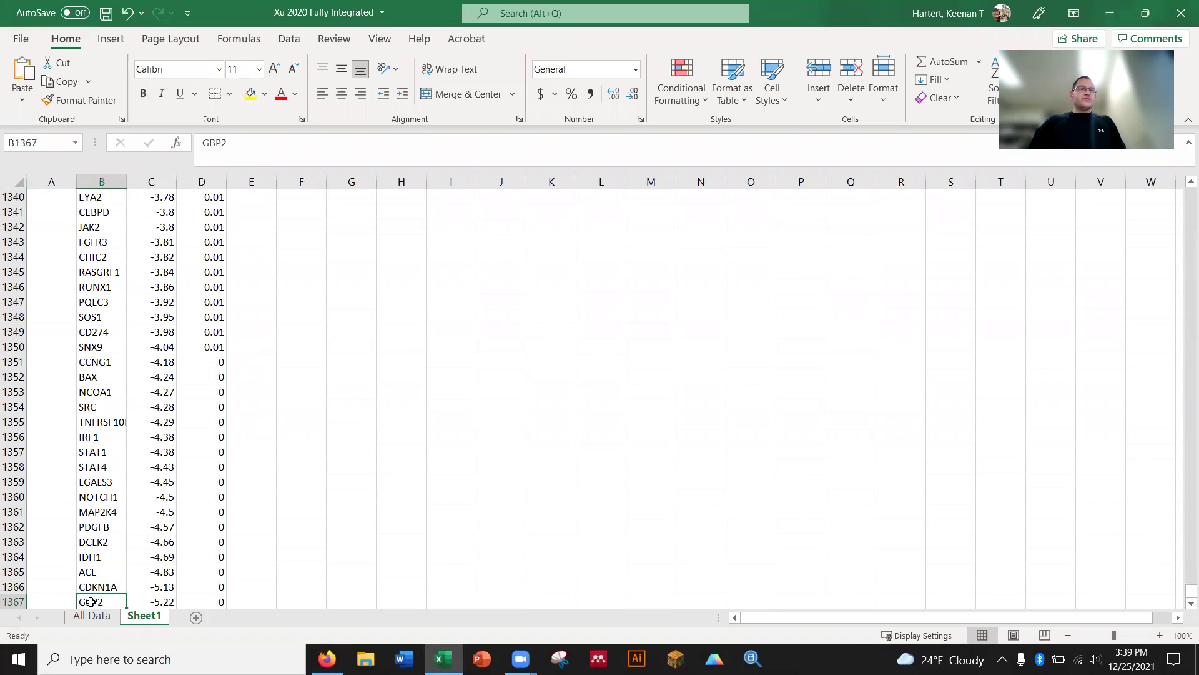
drag(90, 602, 109, 257)
key(ctrl+c)
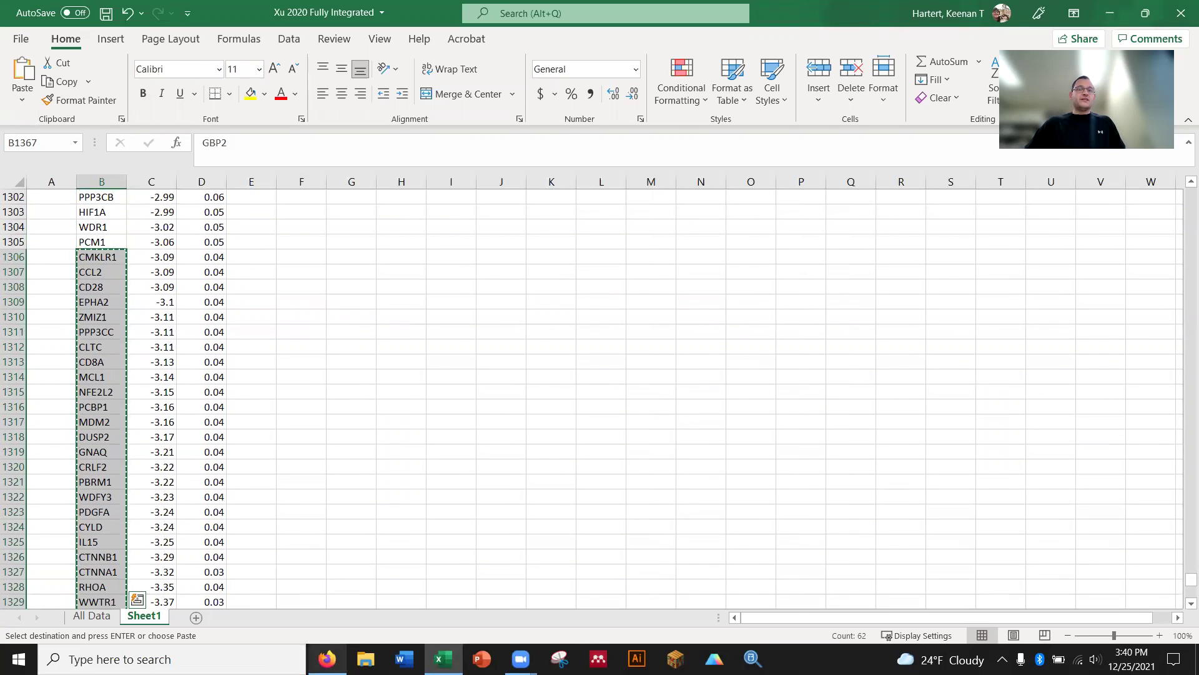
Search the web for ToppFun in a new browser tab.
key(alt+Tab)
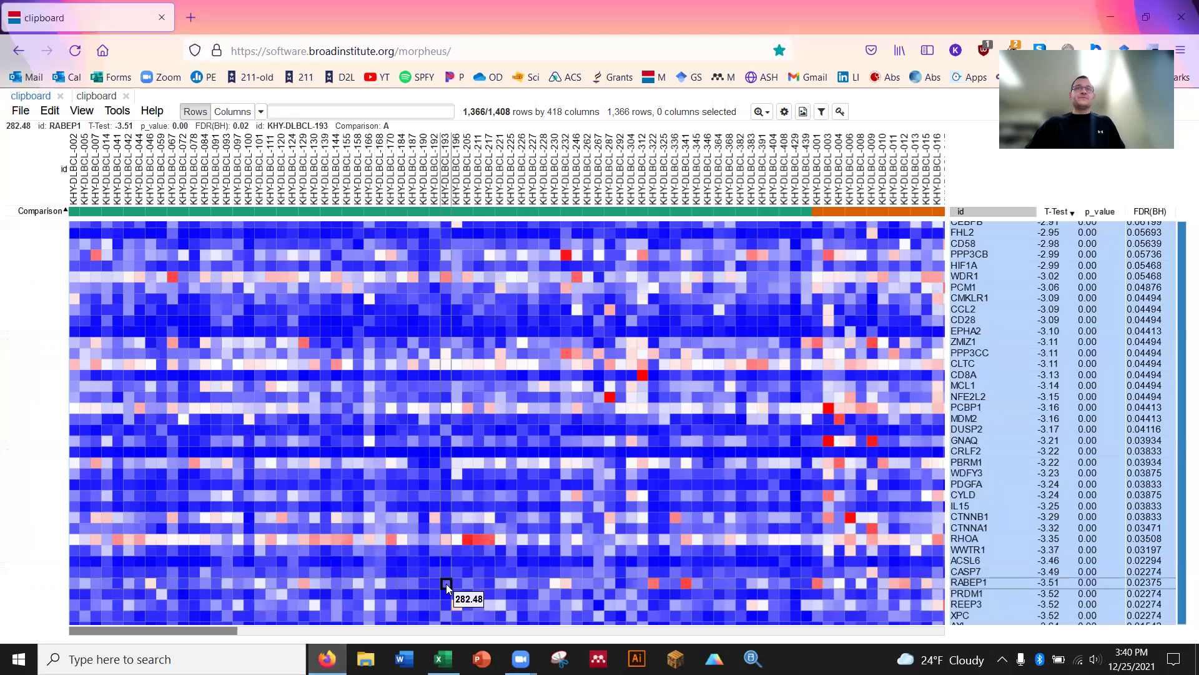
click(197, 17)
text(toppfunn)
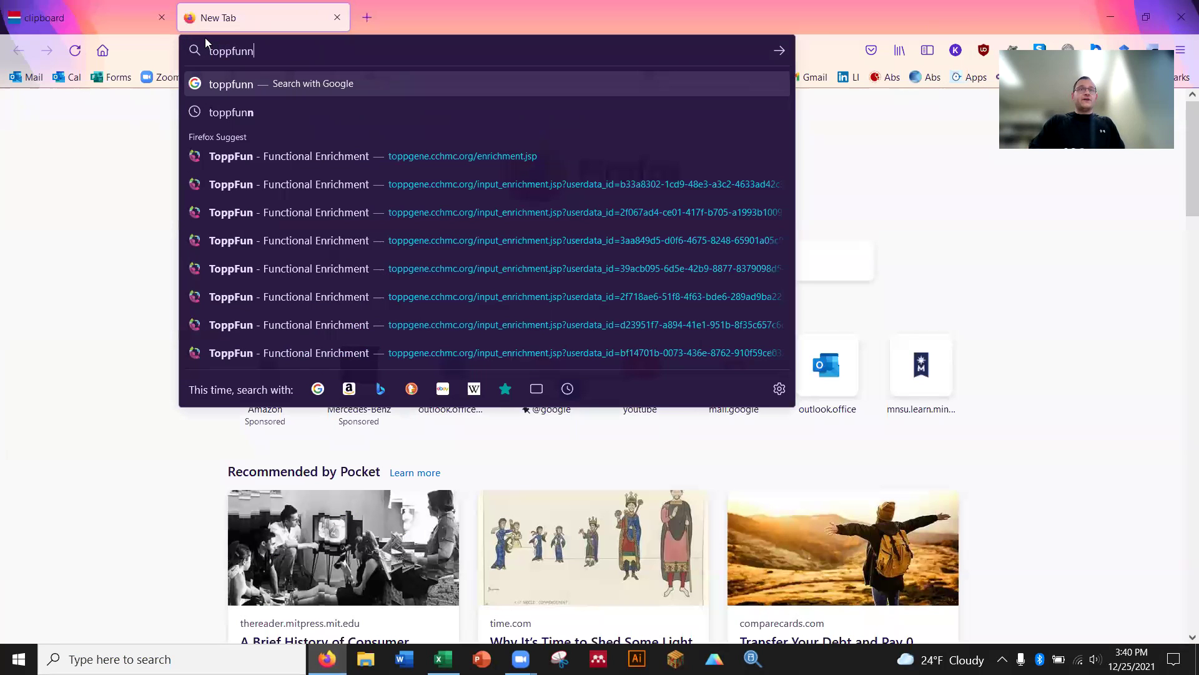
key(Return)
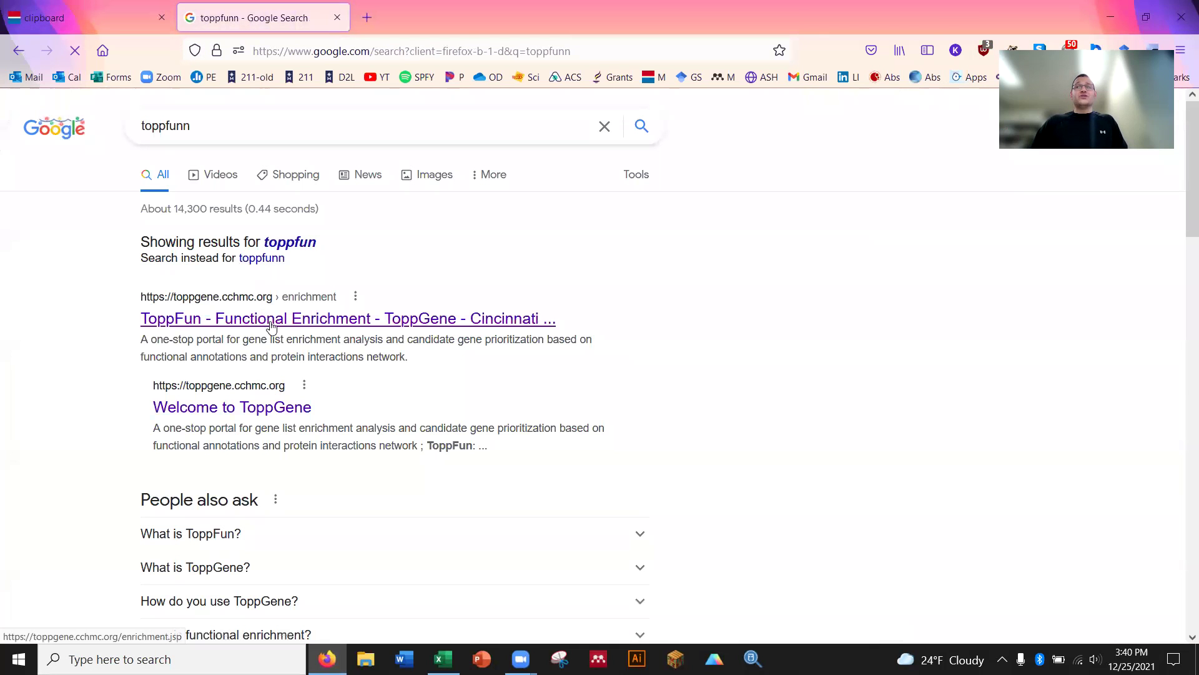
Paste the 62 genes into ToppFun's enrichment gene set, submit, and scroll to Calculations.
click(271, 325)
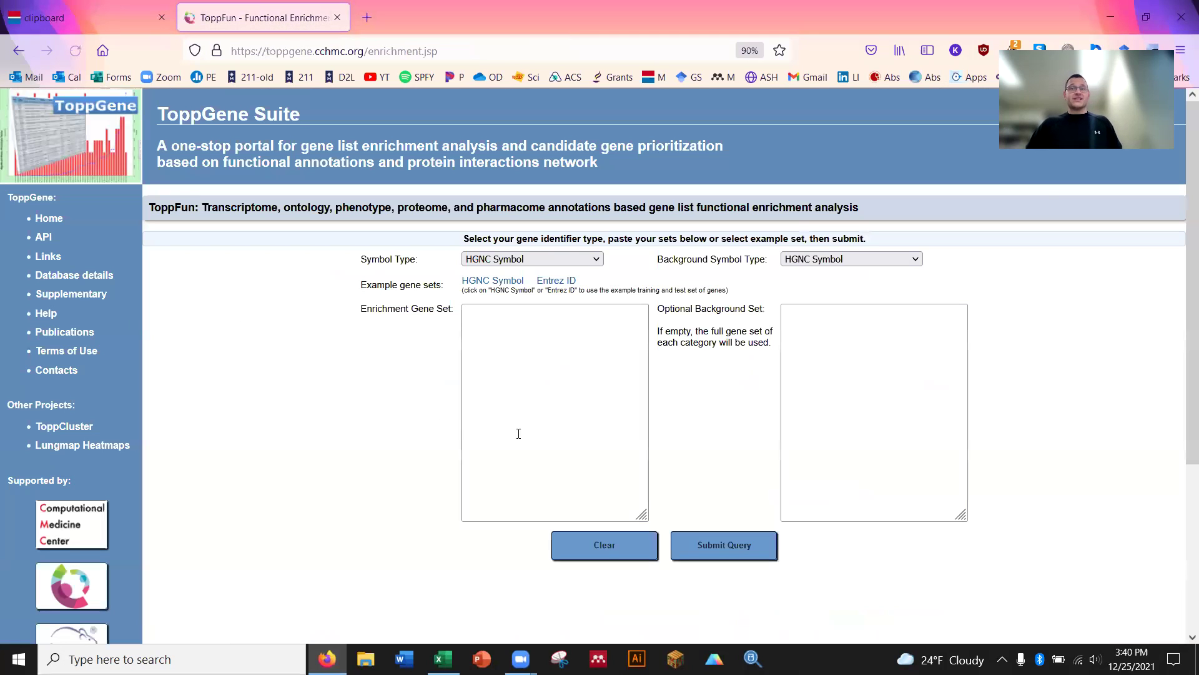
click(518, 434)
key(ctrl+v)
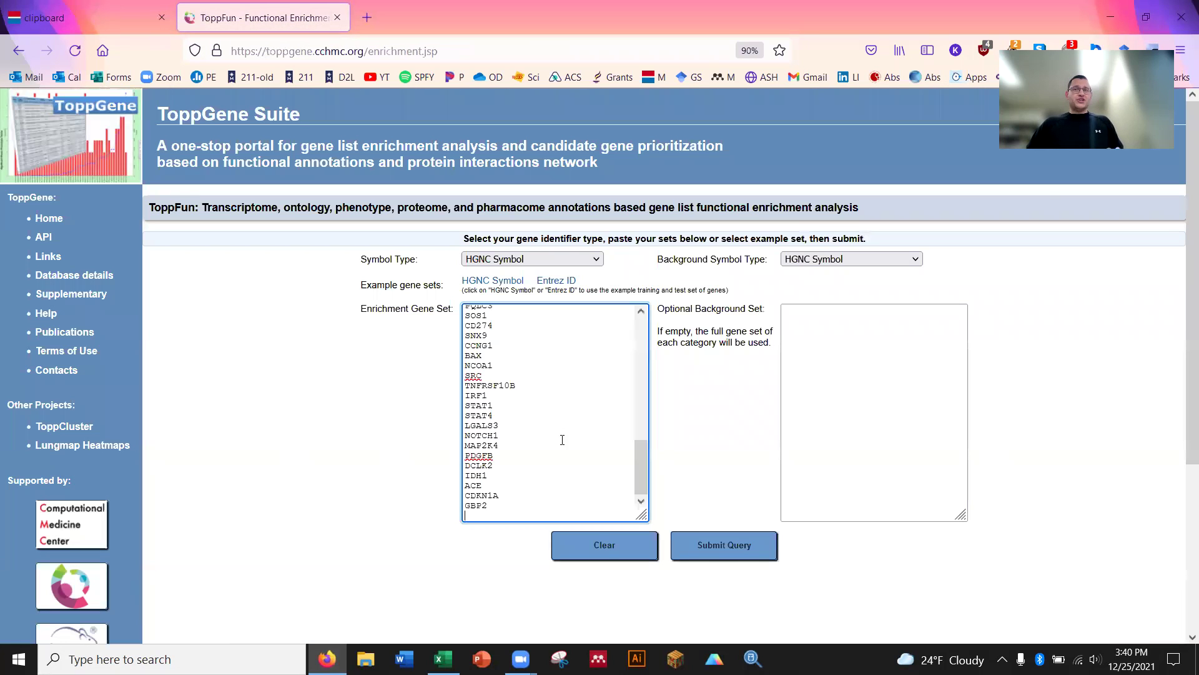
click(723, 551)
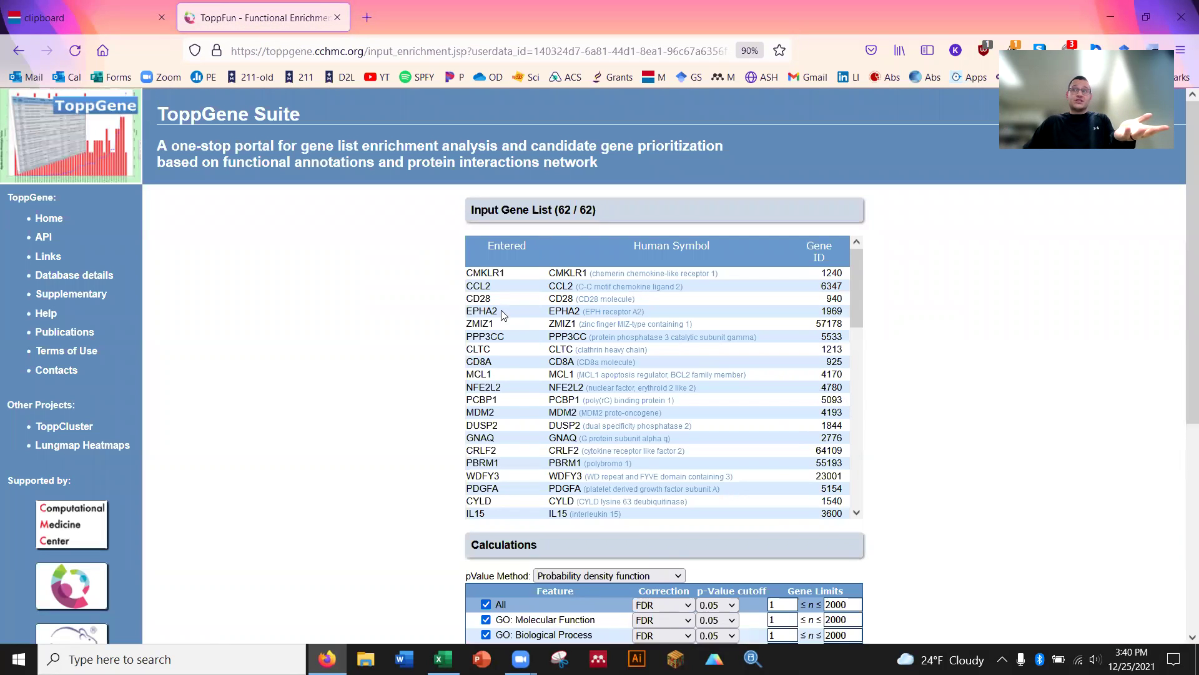
scroll(491, 447, down, 3)
scroll(375, 420, down, 5)
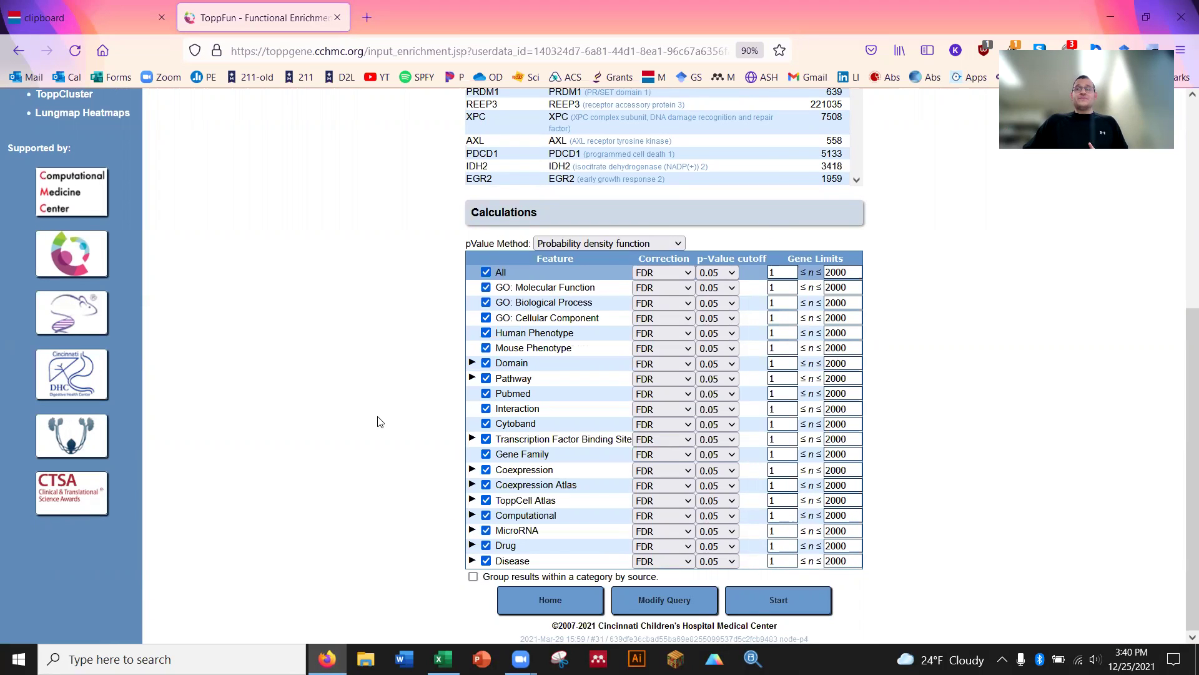
Run the enrichment, expand Biological Process, and mark immune system development and regulation of apoptotic process.
click(775, 603)
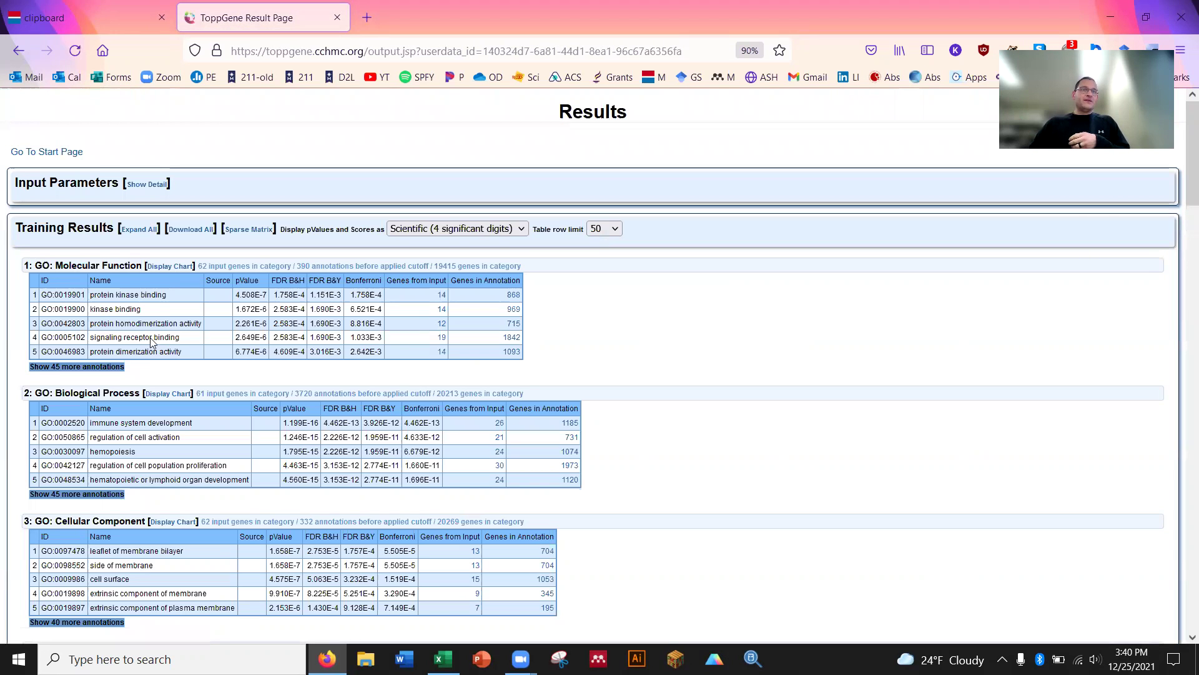
scroll(121, 338, down, 2)
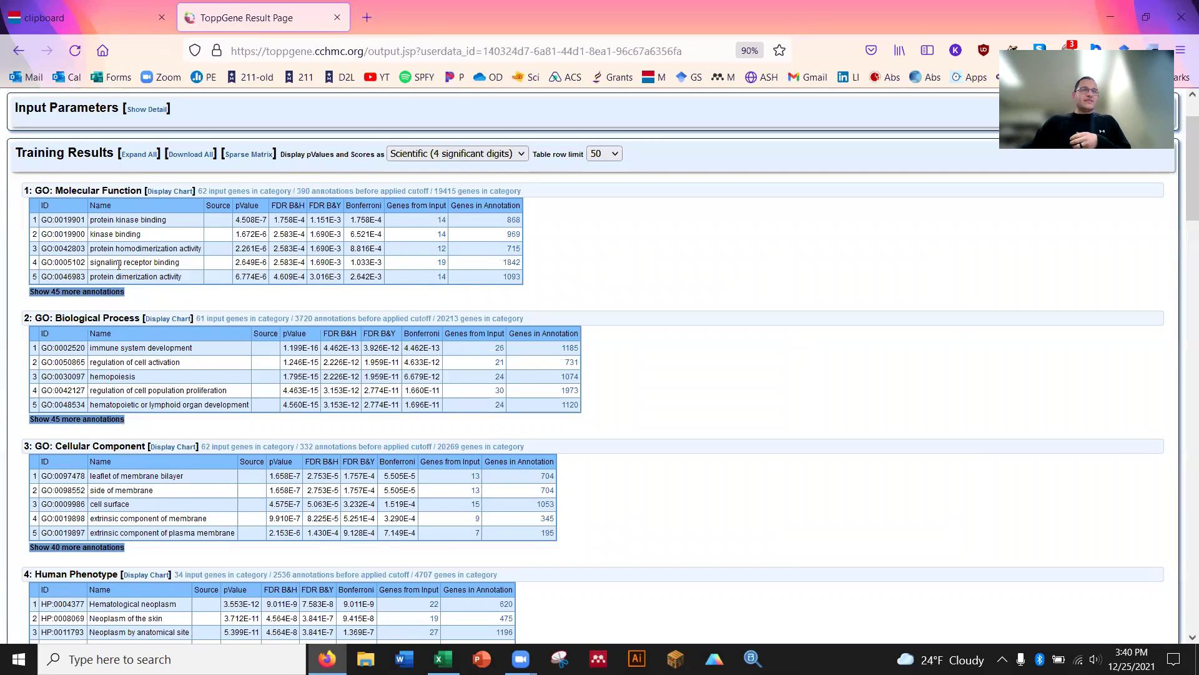
click(87, 418)
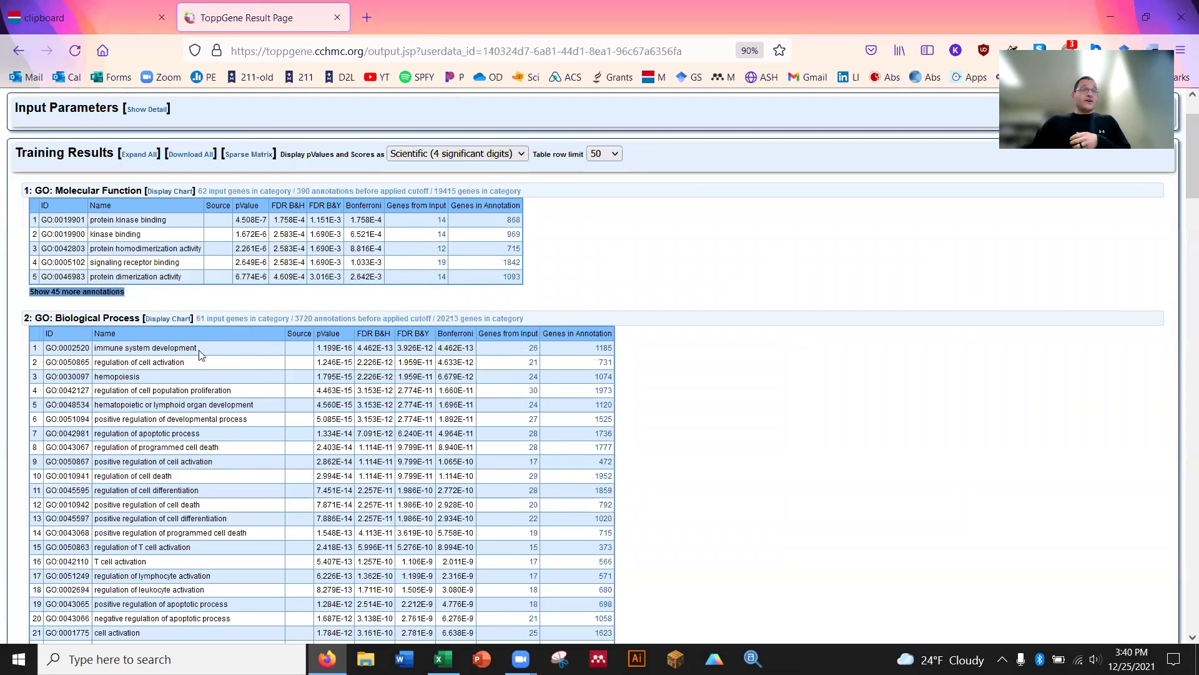
drag(196, 350, 93, 357)
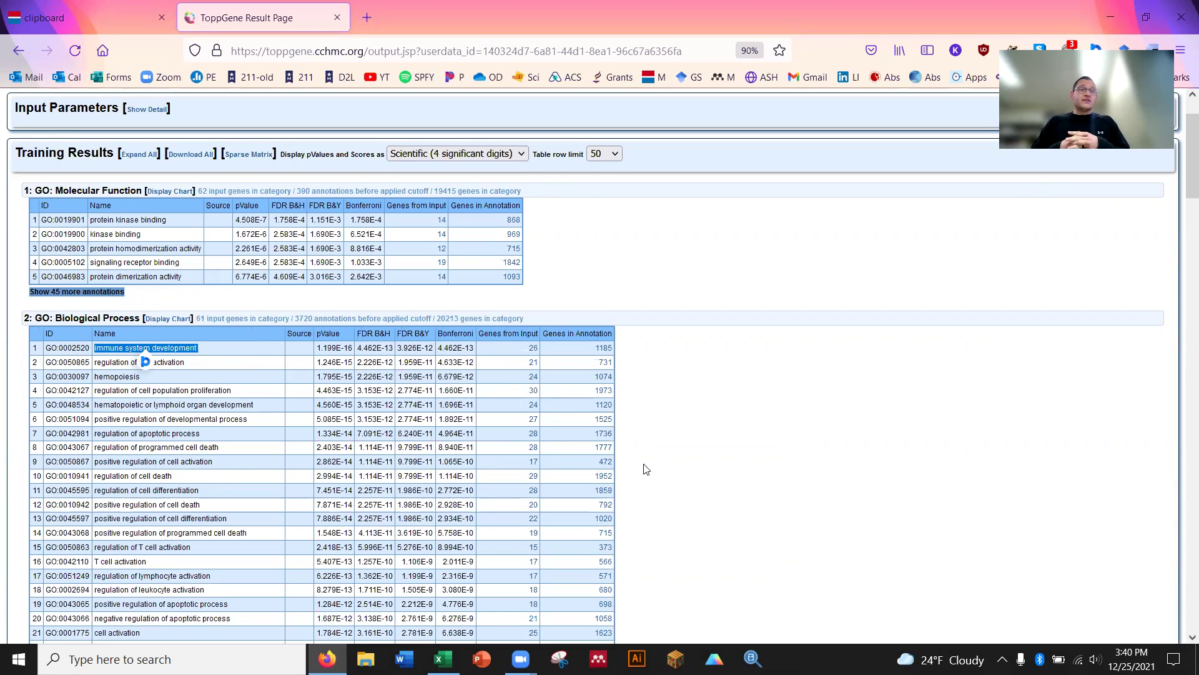
drag(201, 435, 96, 442)
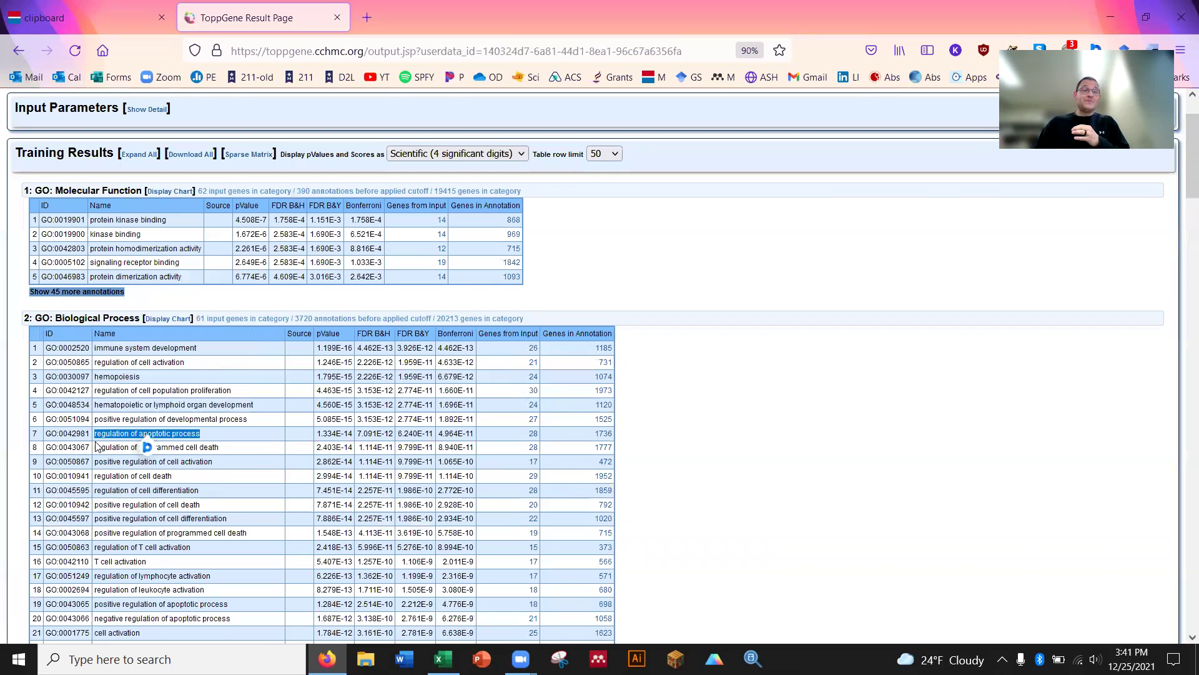
Show all 40 more Cellular Component annotations.
scroll(162, 482, down, 4)
scroll(161, 483, down, 10)
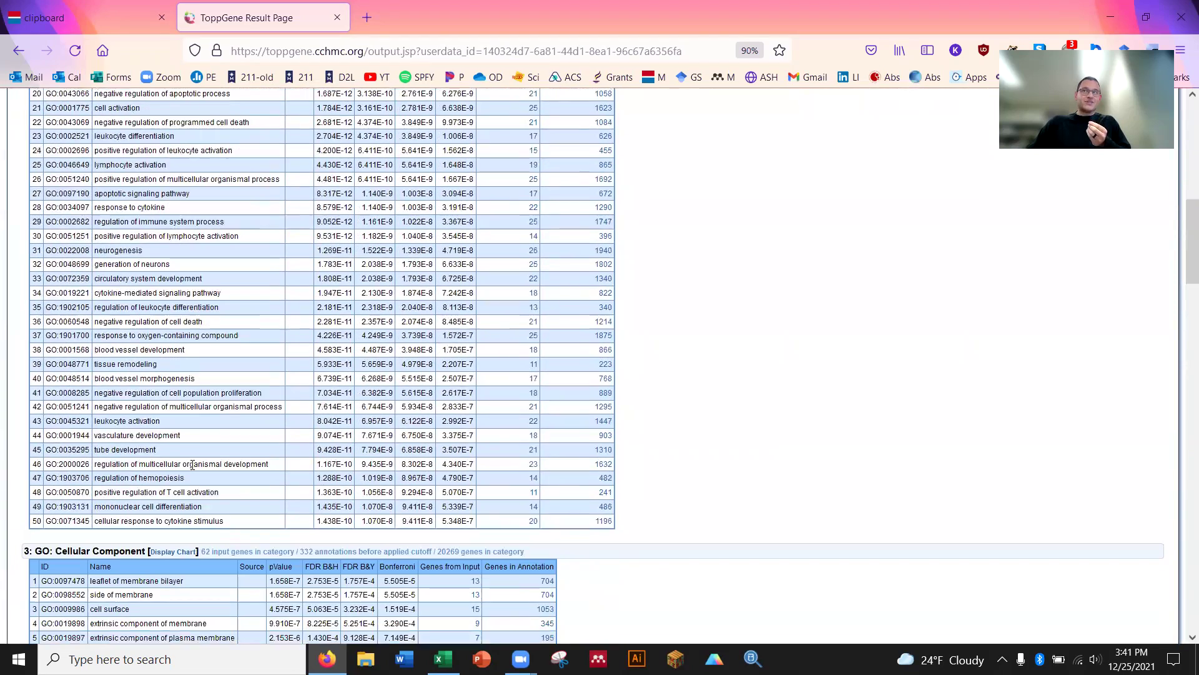
scroll(193, 464, down, 2)
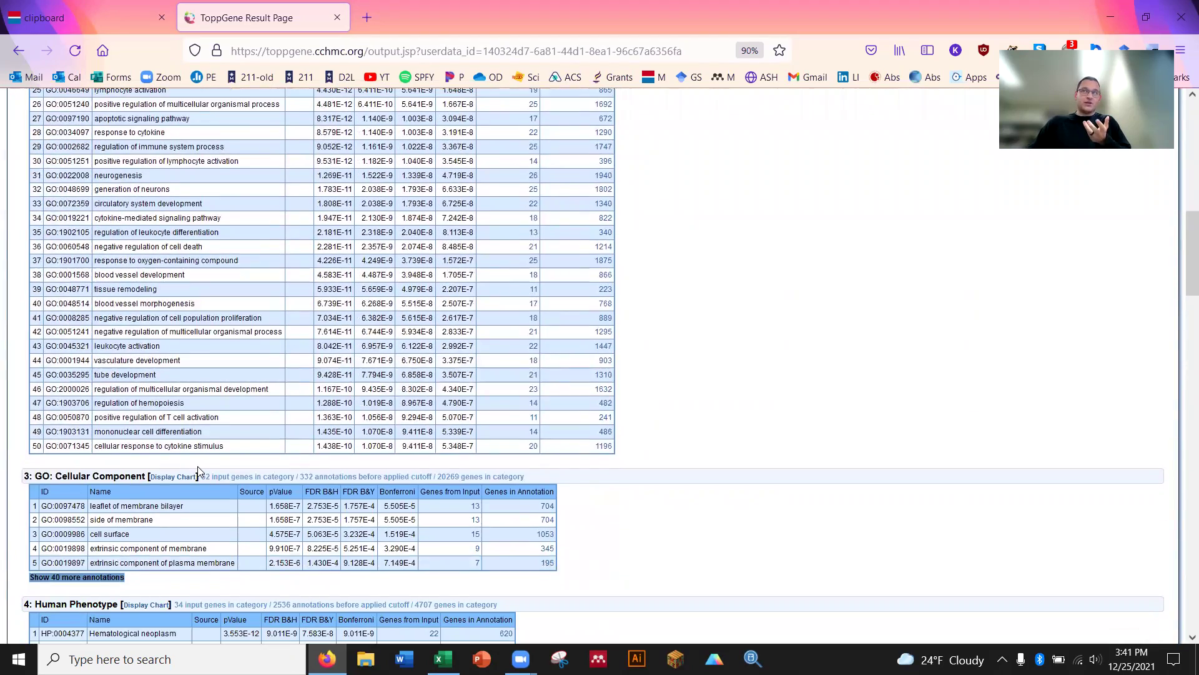
scroll(199, 472, down, 2)
click(116, 505)
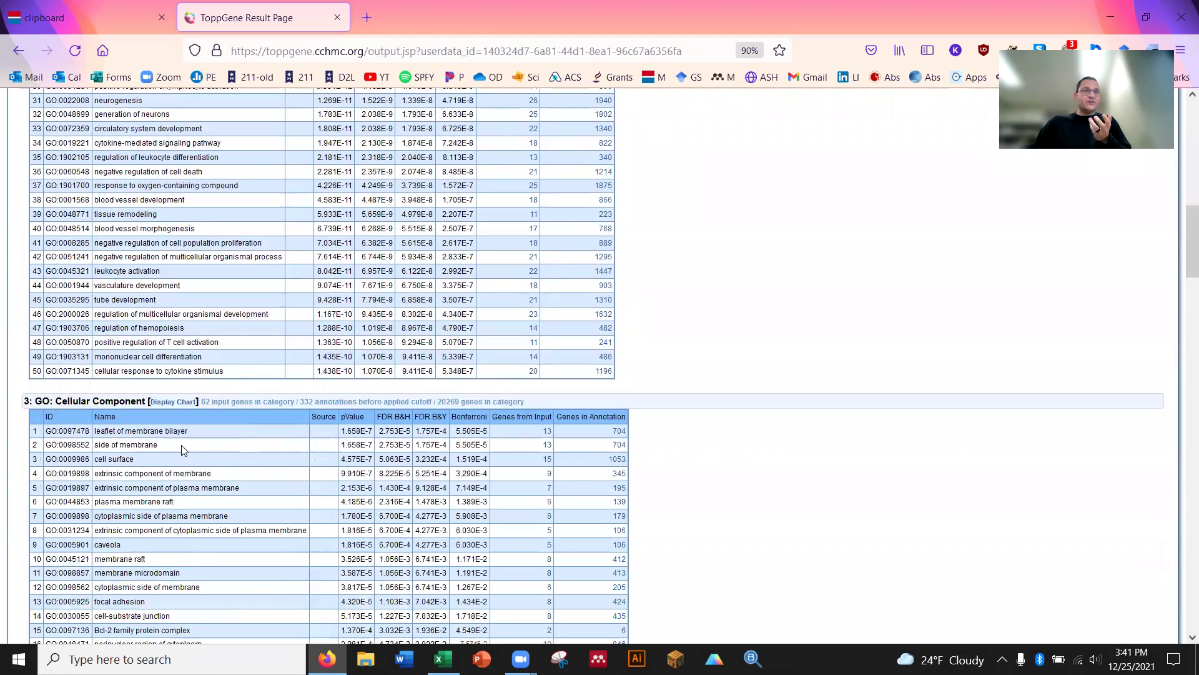
Highlight the Hematological neoplasm entry in the Human Phenotype results.
scroll(181, 445, down, 15)
scroll(185, 451, down, 4)
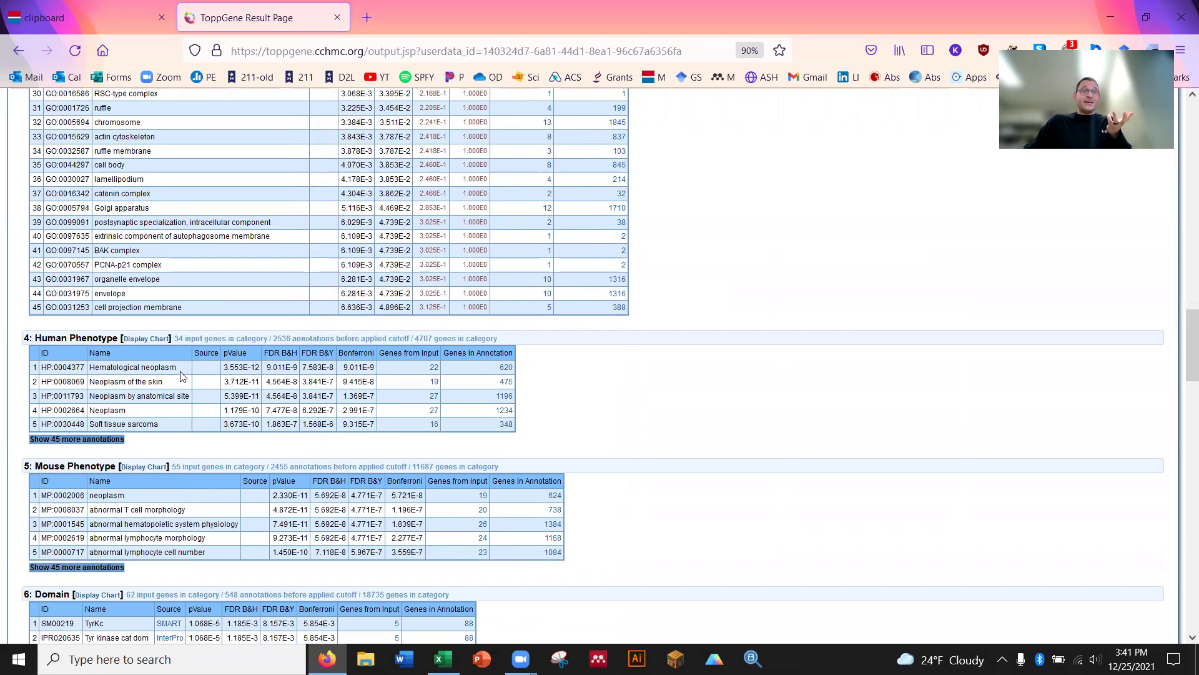
drag(180, 369, 96, 369)
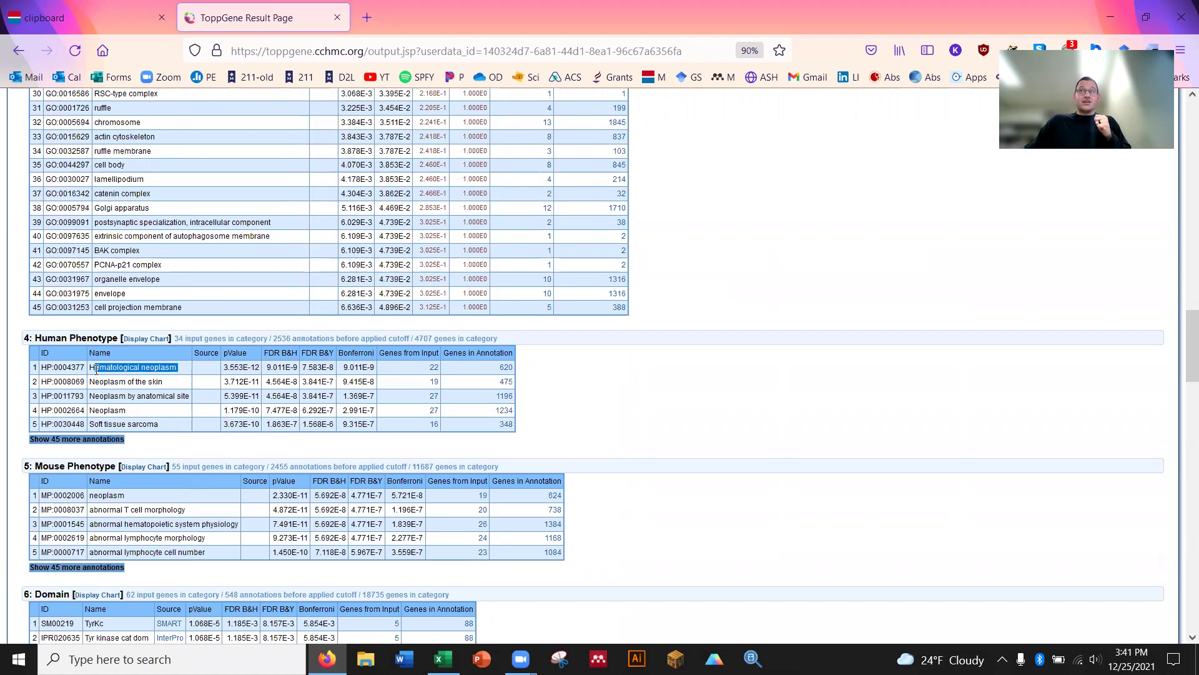
Look through the Pathway results, highlighting Direct p53 effectors.
scroll(116, 410, down, 5)
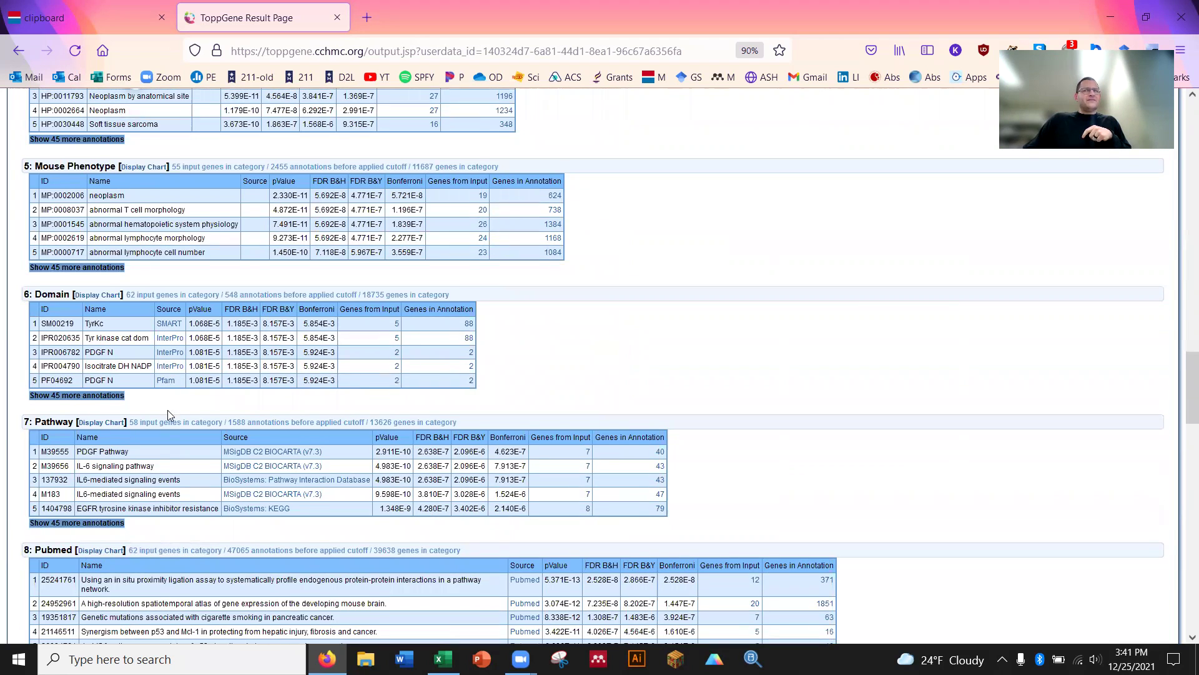
scroll(167, 410, down, 1)
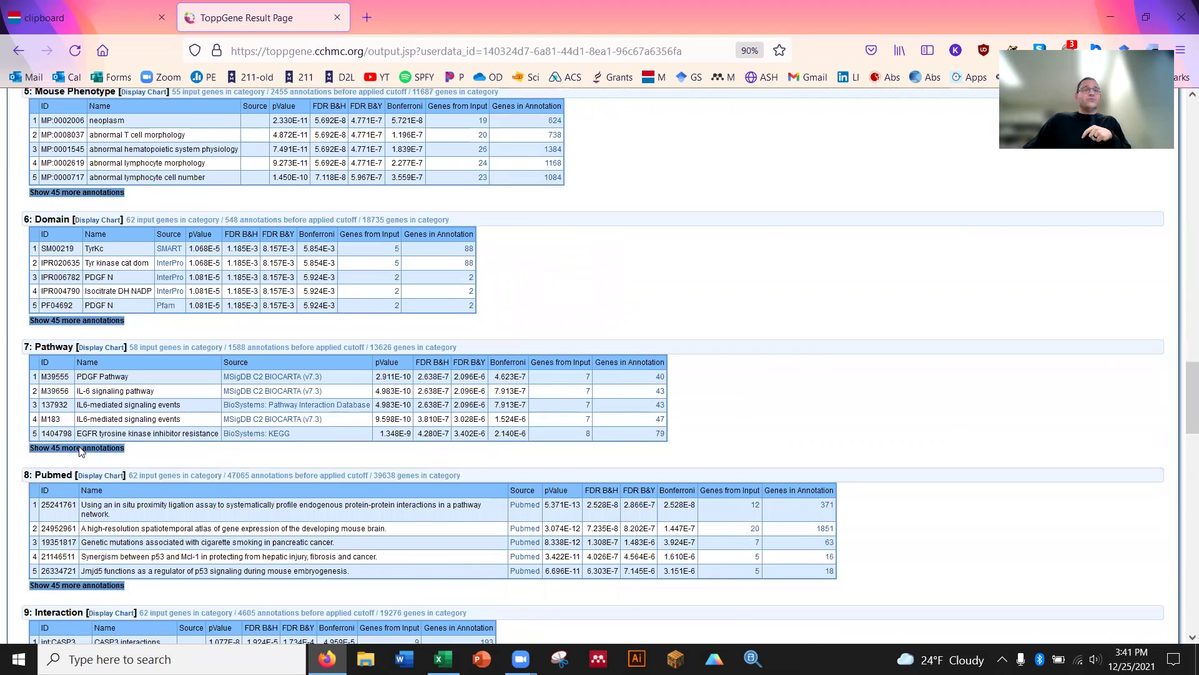
scroll(261, 461, down, 2)
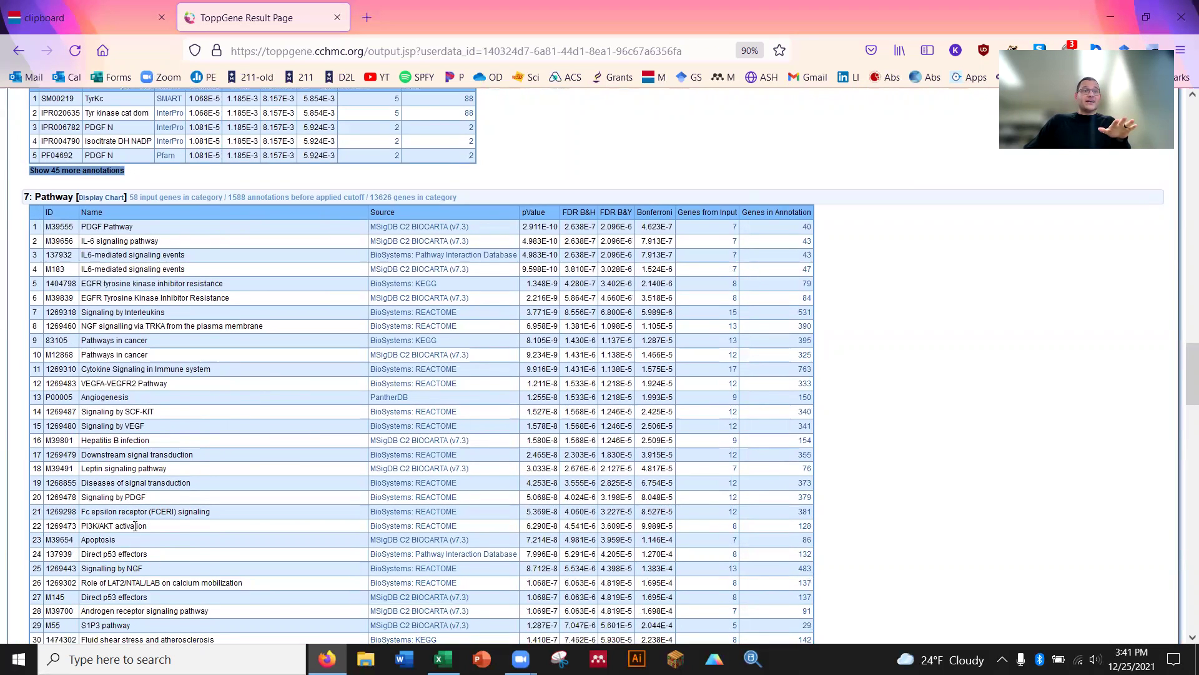
drag(145, 554, 82, 554)
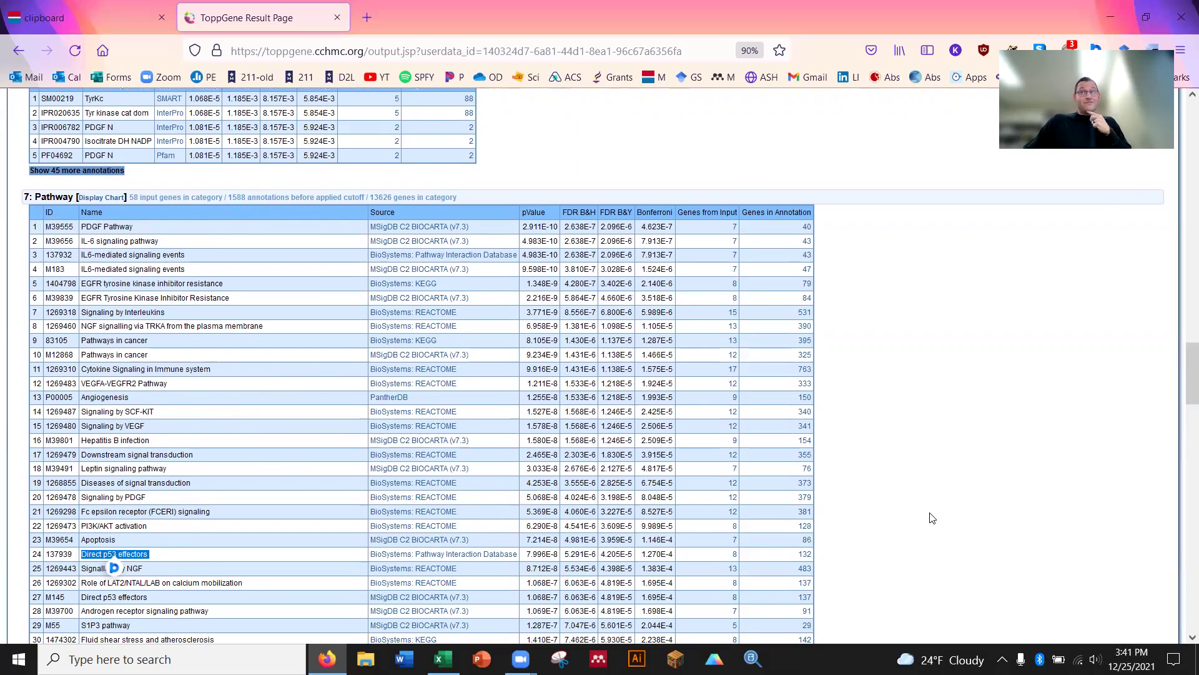
click(284, 470)
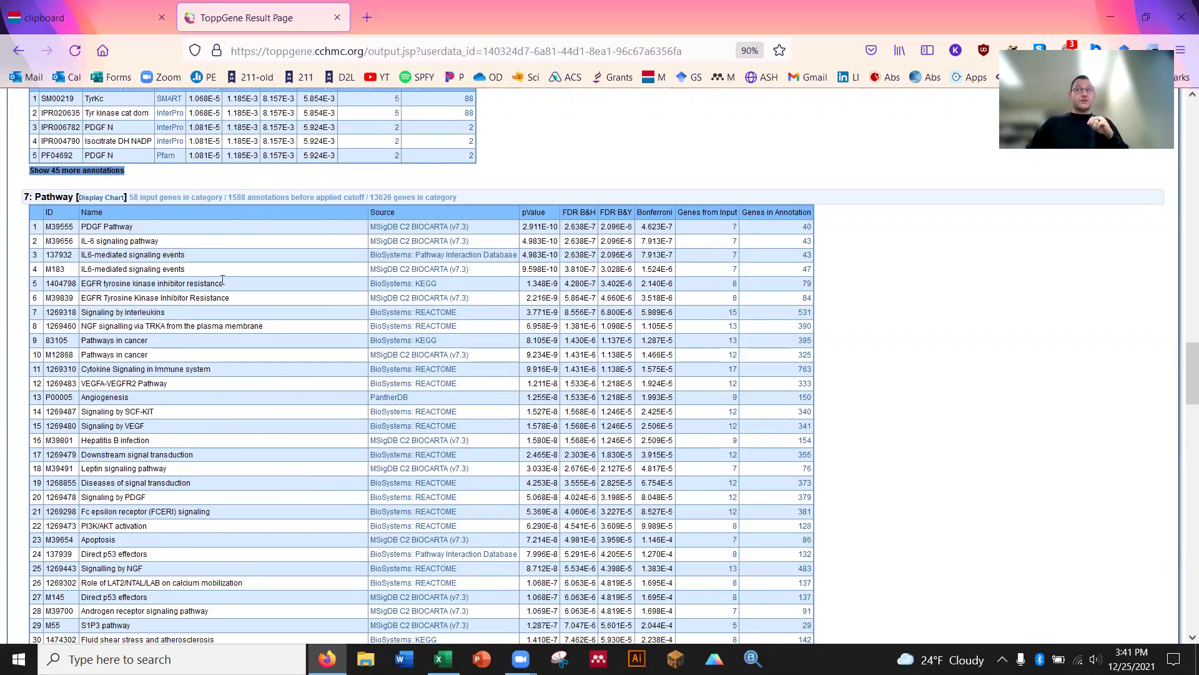
scroll(217, 279, down, 10)
Expand all Interaction annotations, review the remaining categories, and return to the Morpheus heat map.
scroll(298, 403, down, 2)
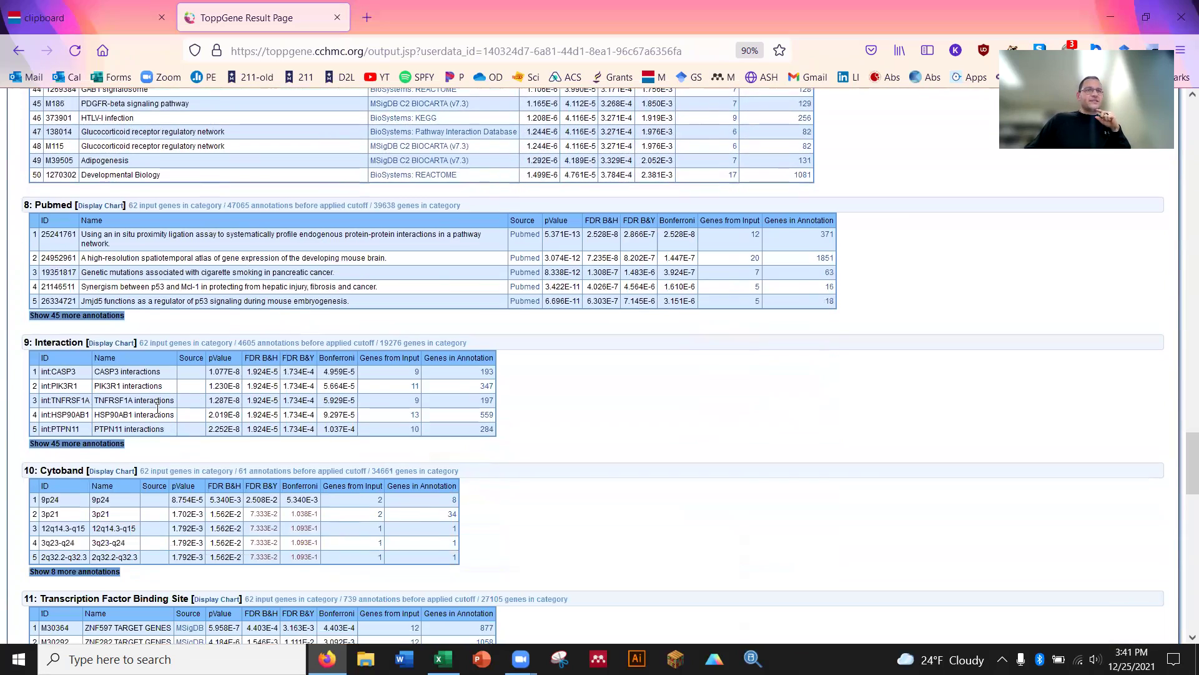
click(111, 446)
scroll(516, 475, down, 2)
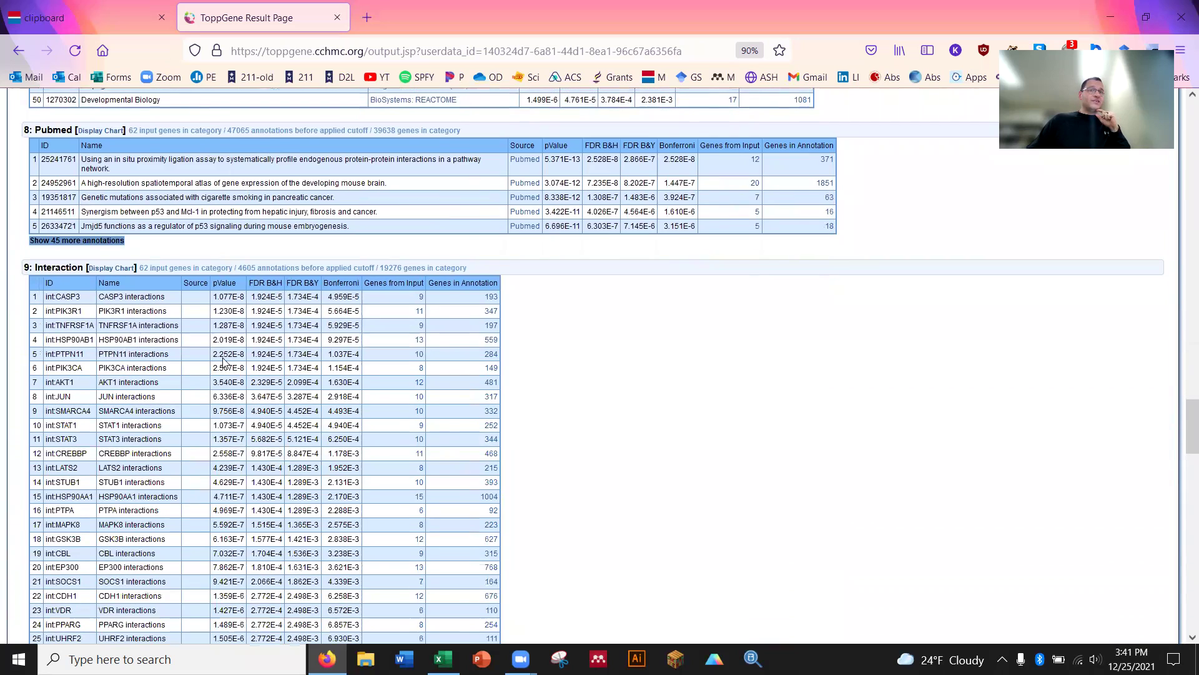
scroll(152, 450, down, 2)
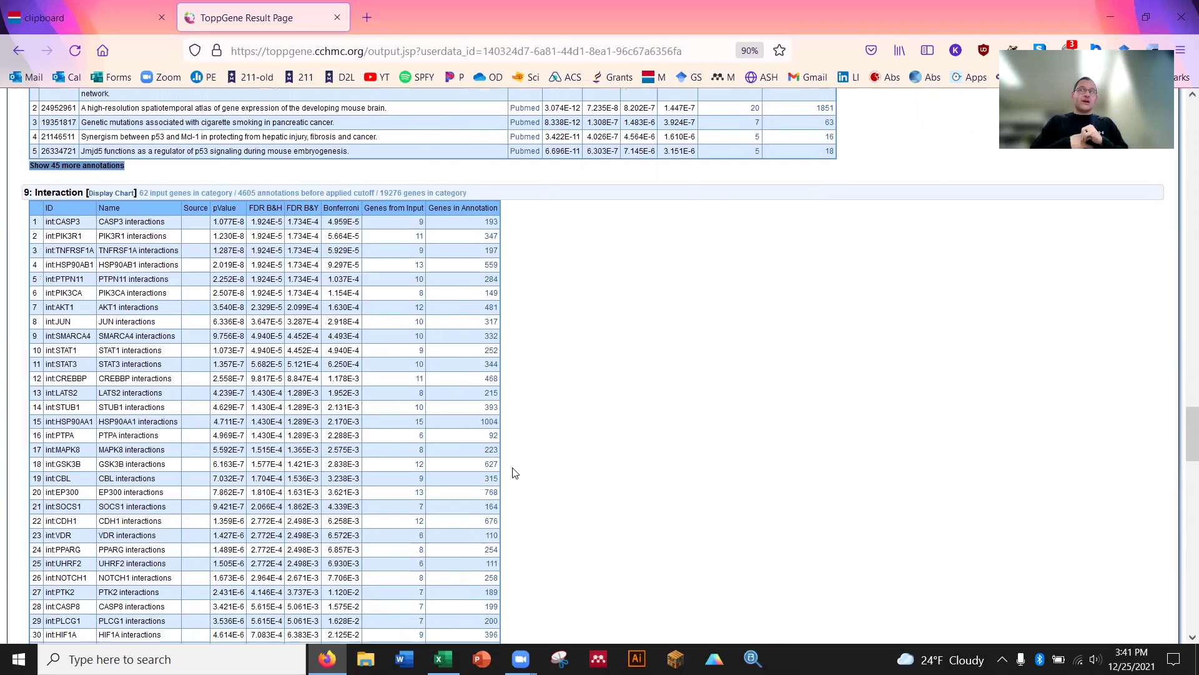
scroll(543, 425, down, 10)
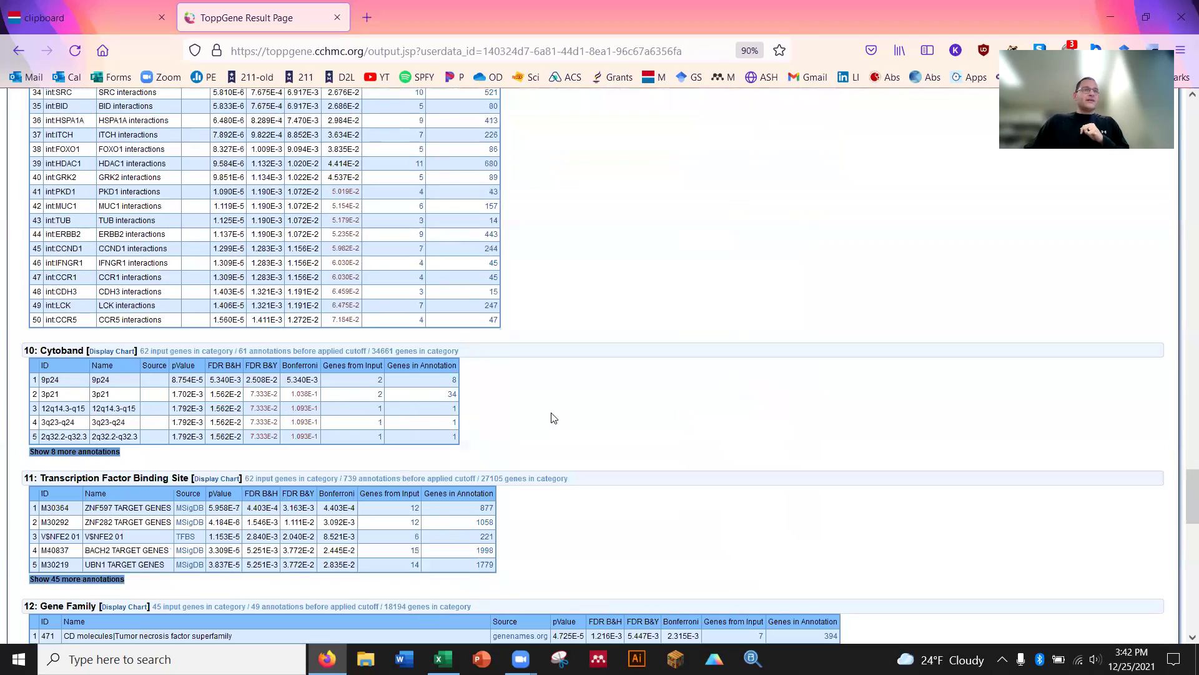
scroll(551, 418, down, 12)
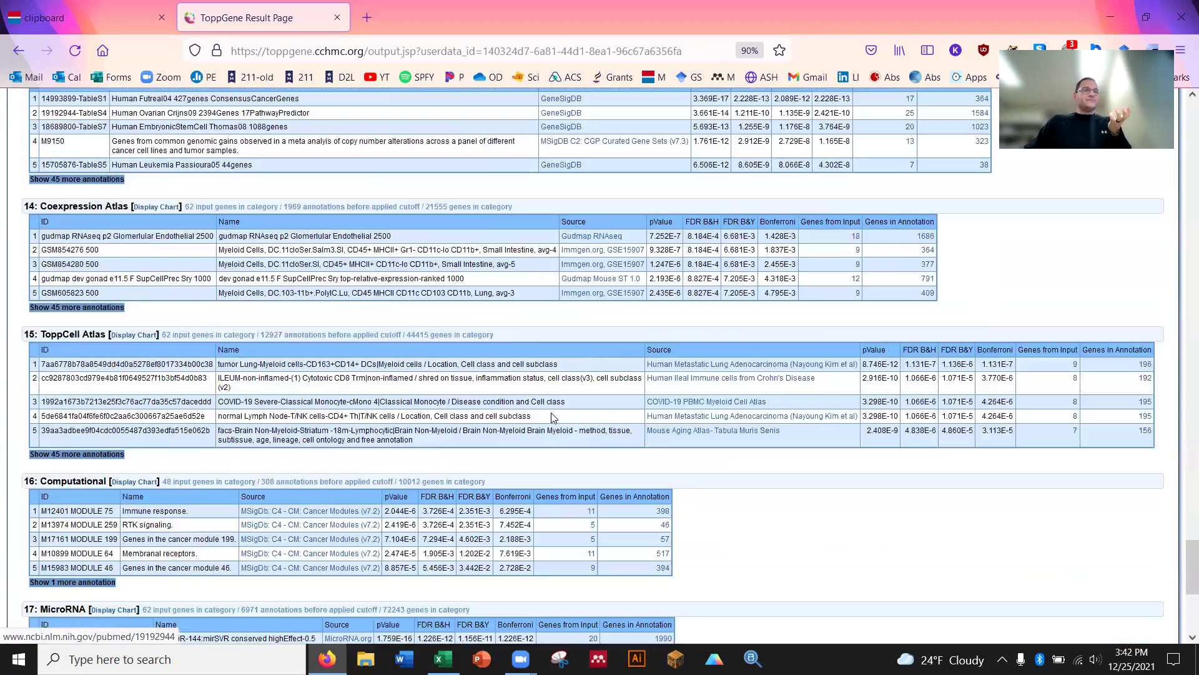
scroll(552, 418, down, 6)
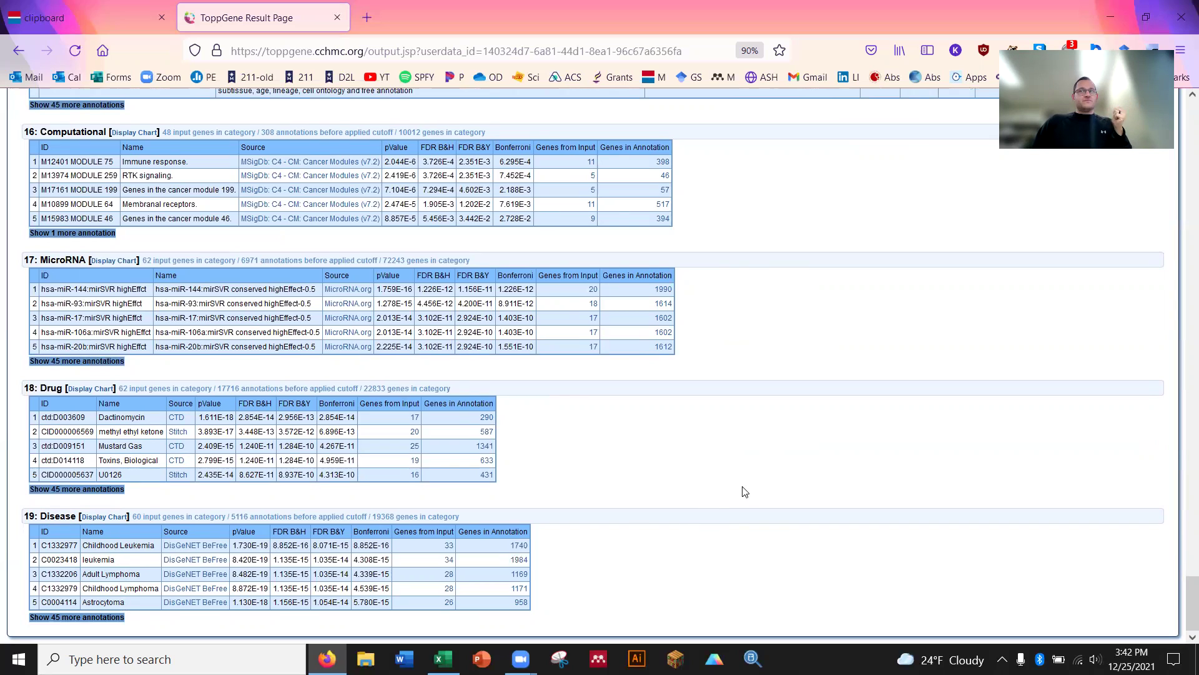
scroll(744, 490, up, 20)
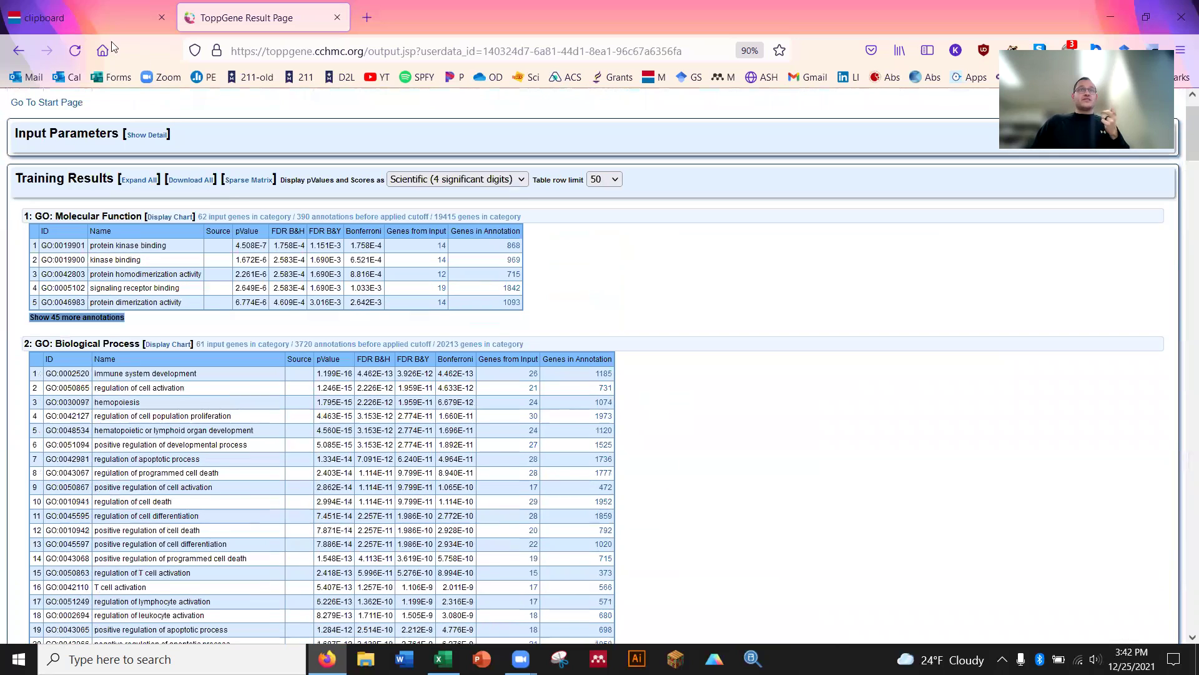
click(97, 16)
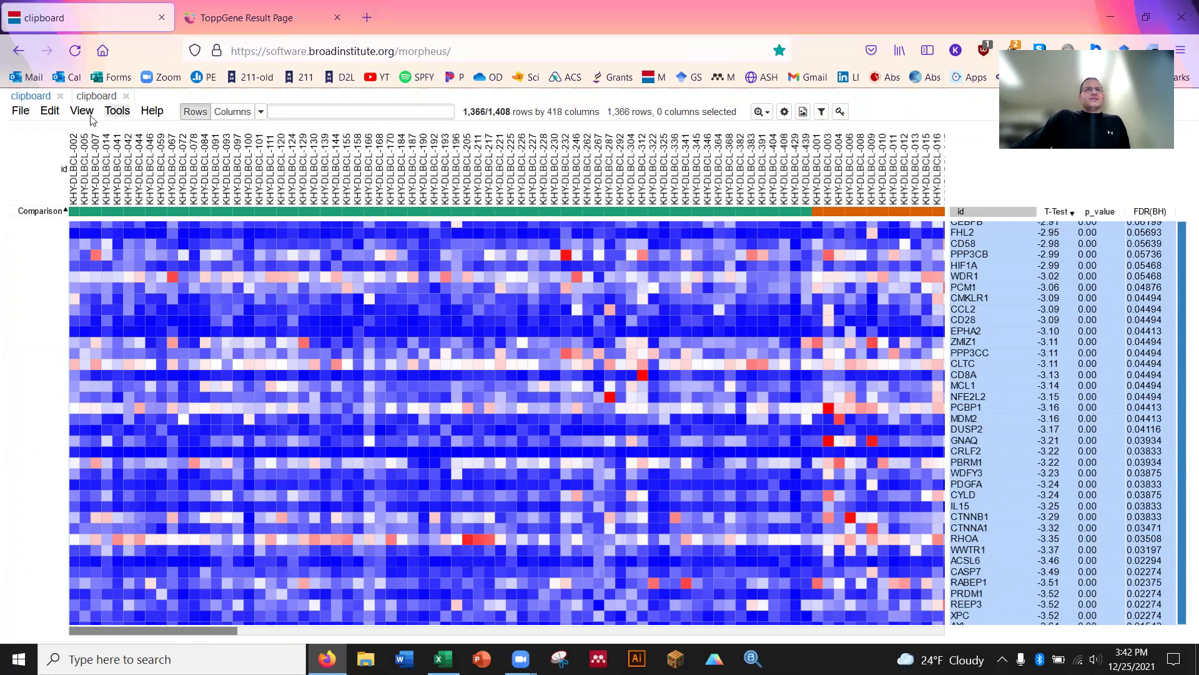
Return to the TP53 marker heat map and preview the Nearest Neighbors settings without running.
click(32, 97)
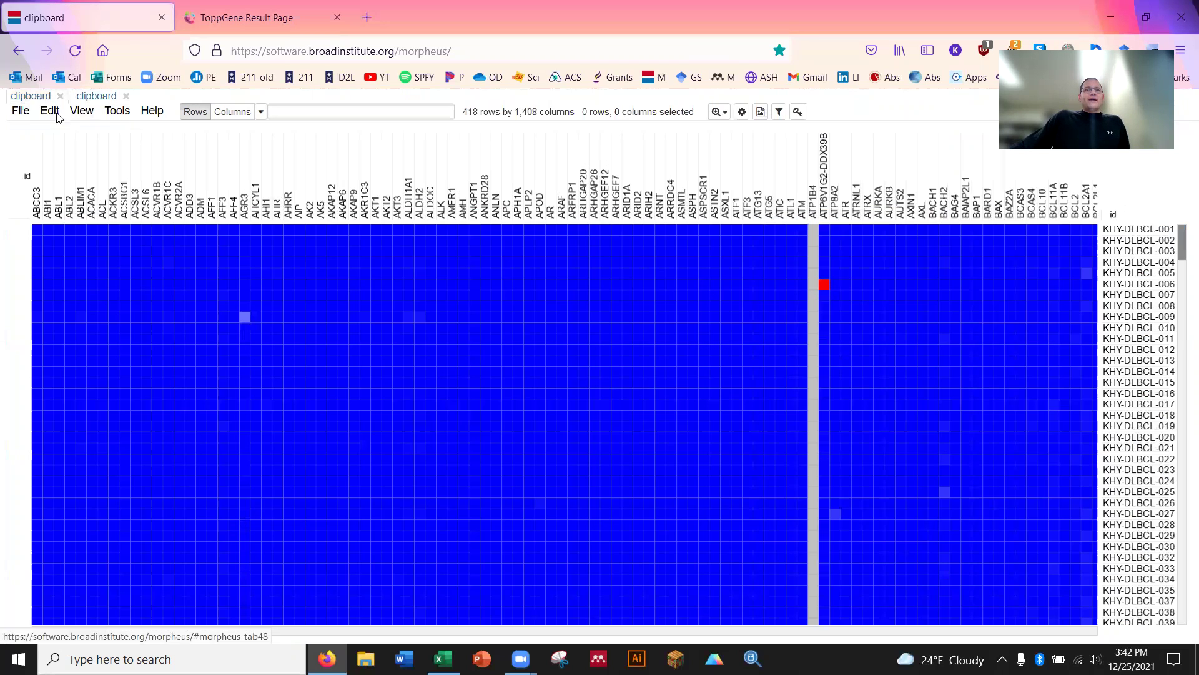
click(96, 95)
click(117, 110)
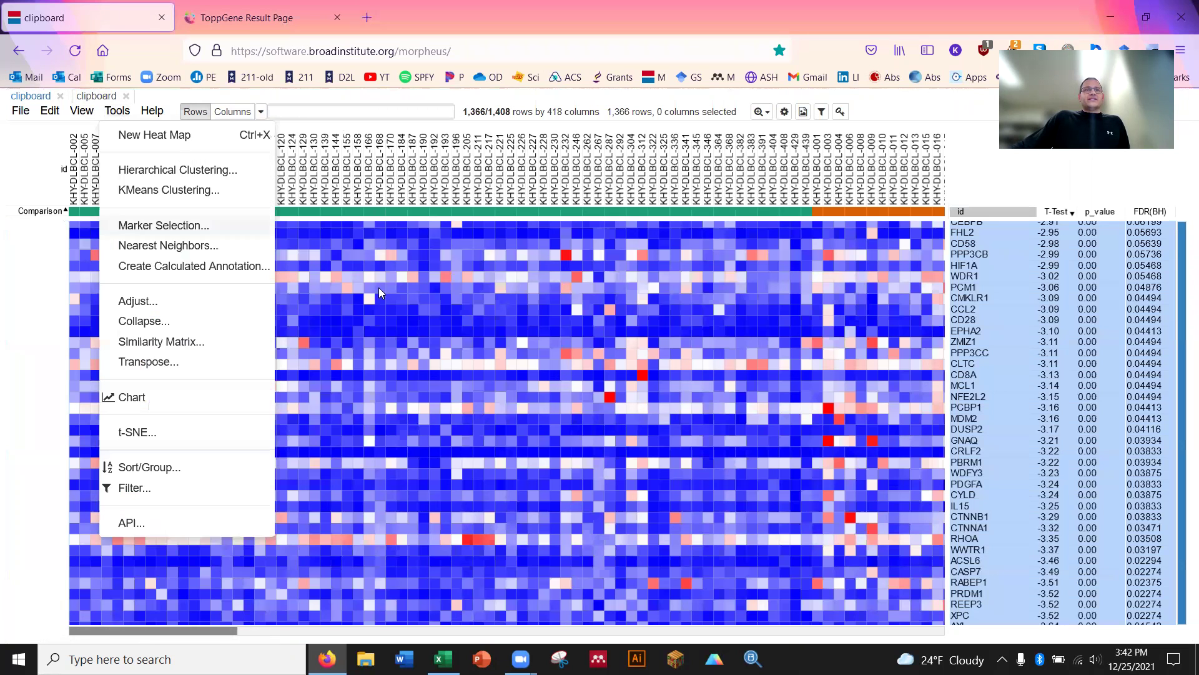
click(199, 248)
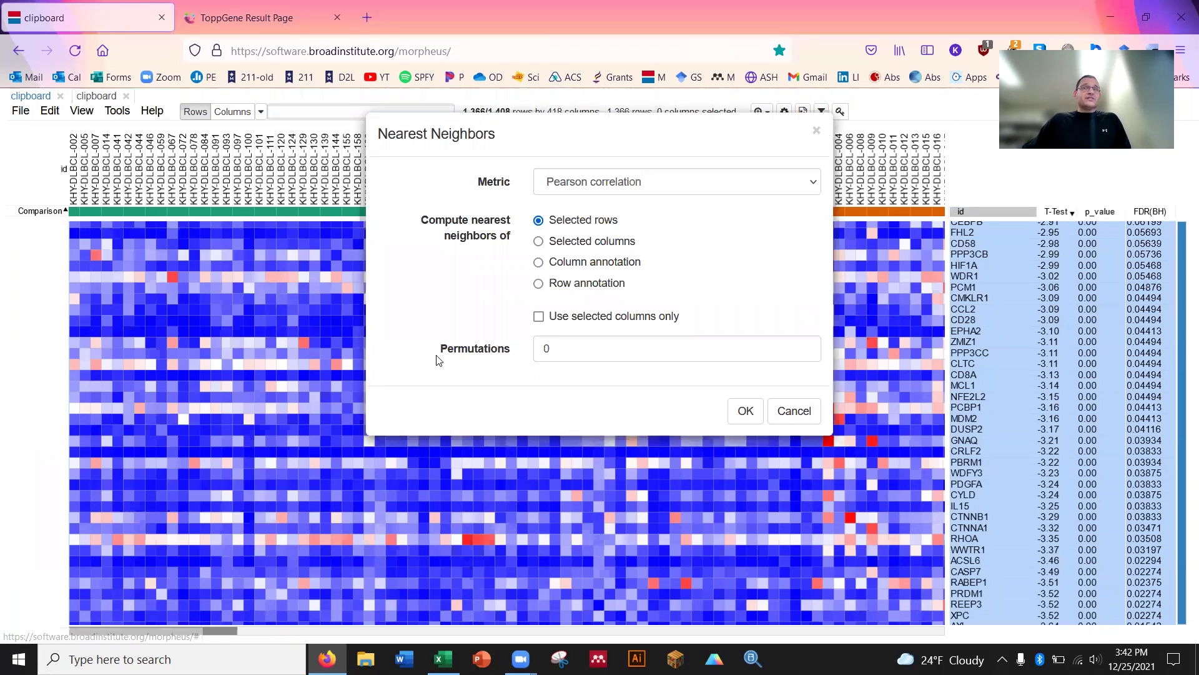
click(795, 410)
Scroll the gene list and select the CDKN2A row.
click(1008, 353)
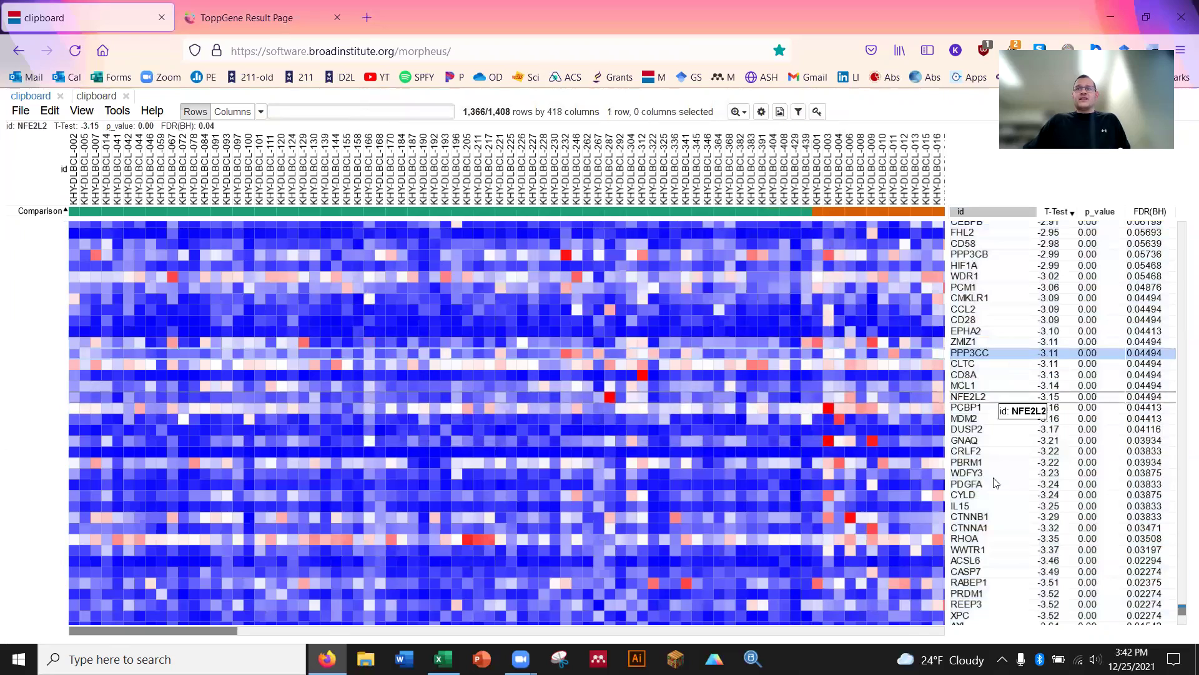
scroll(1056, 456, up, 10)
scroll(1129, 547, down, 5)
scroll(1130, 546, down, 10)
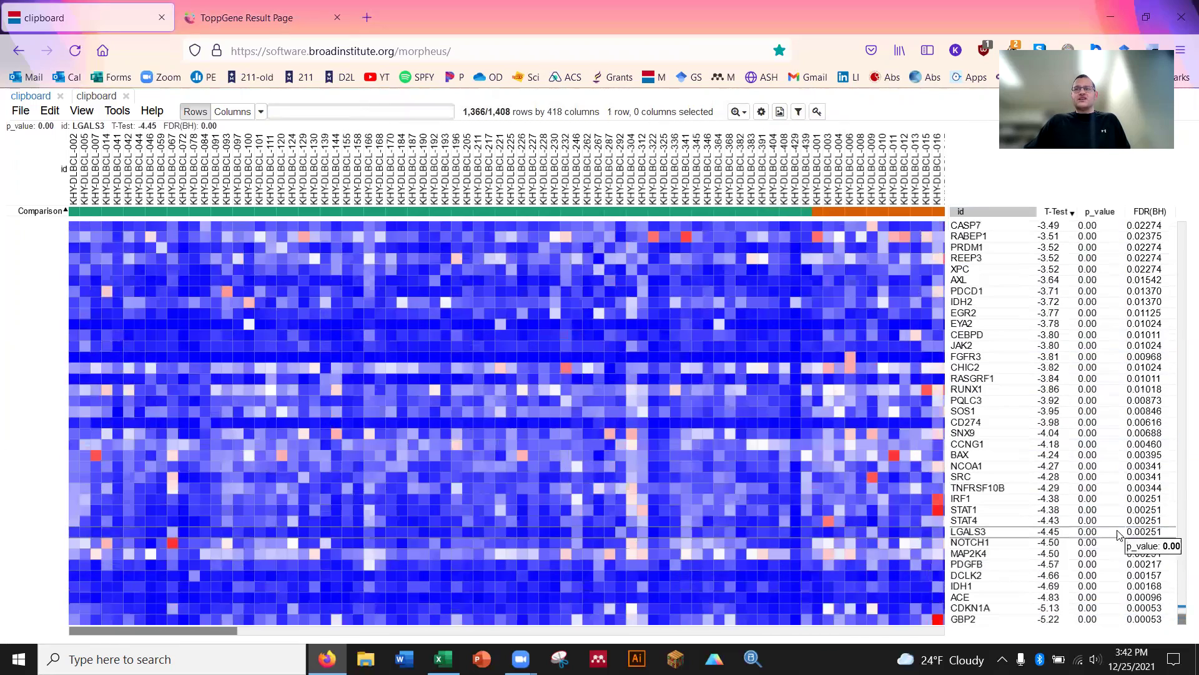
drag(1183, 619, 1177, 223)
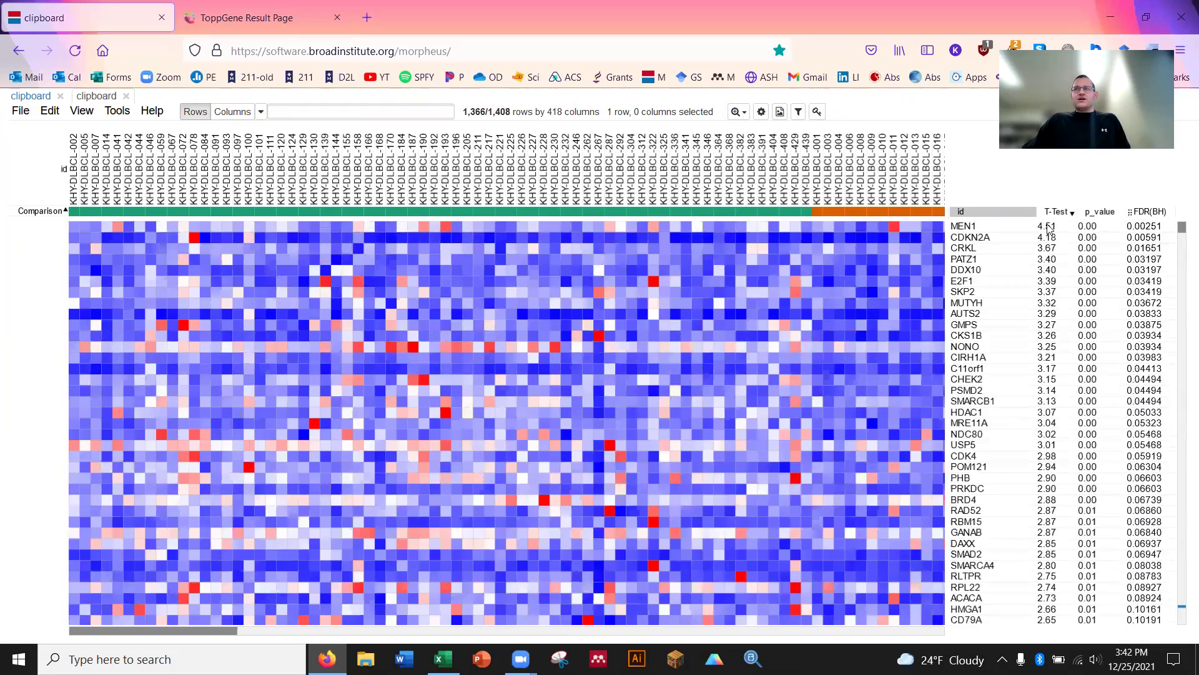
click(987, 238)
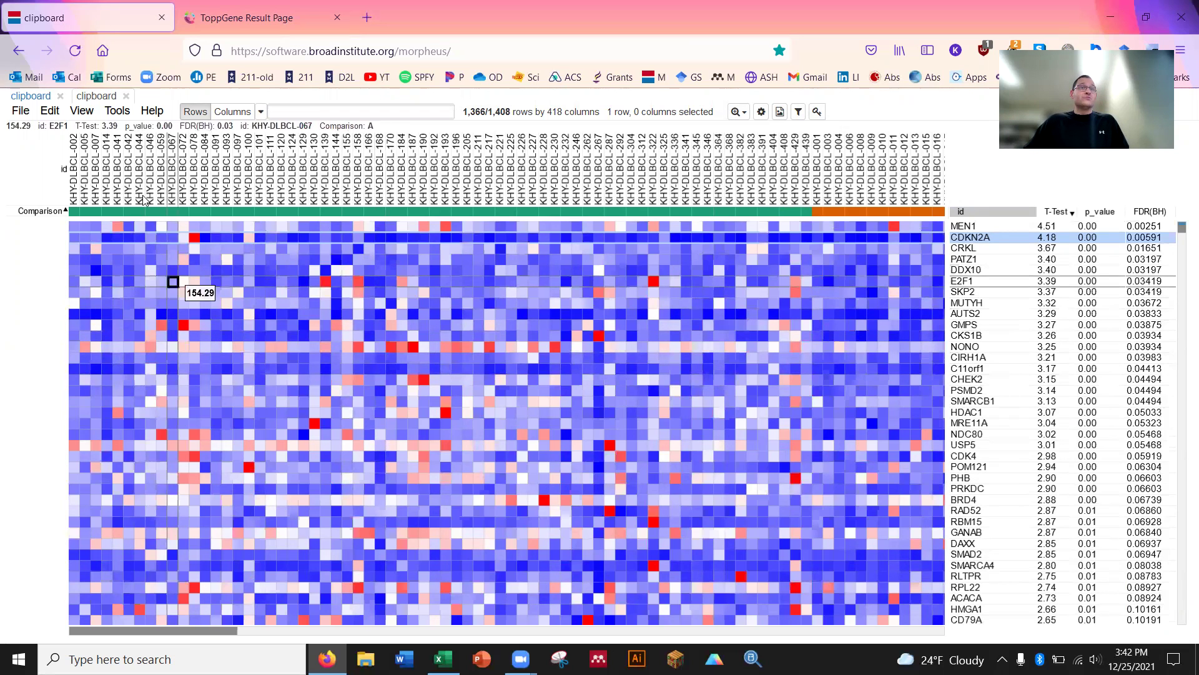
Run Nearest Neighbors for CDKN2A using Pearson correlation on the selected rows.
click(122, 112)
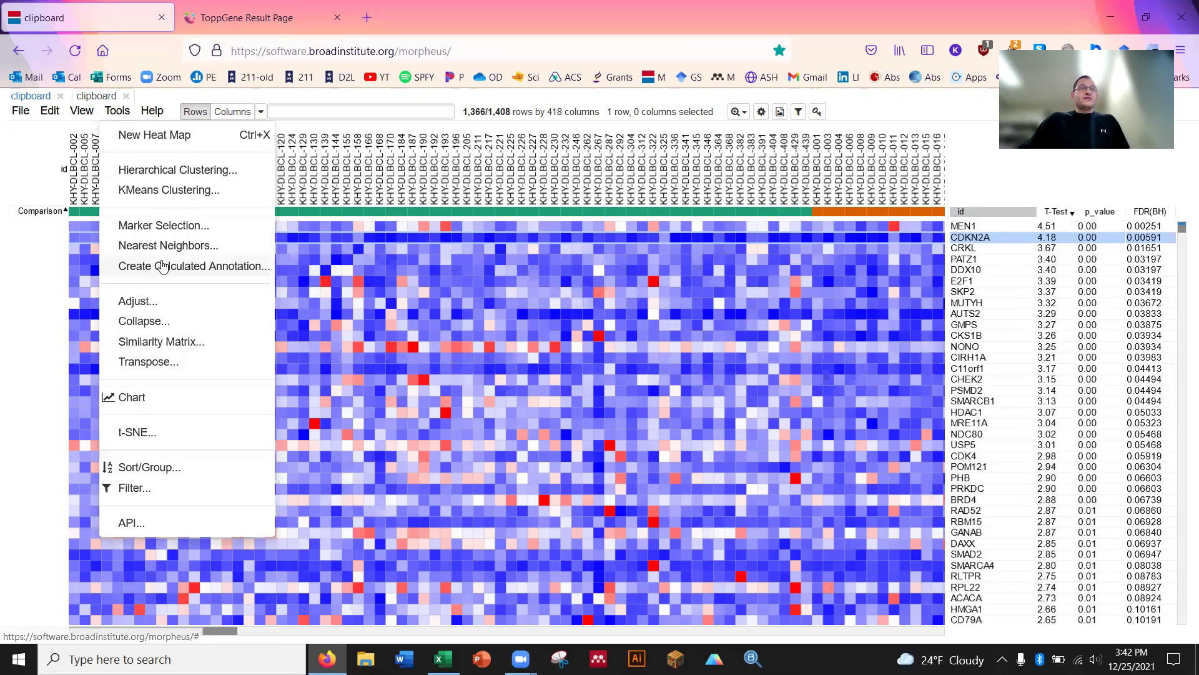
click(167, 253)
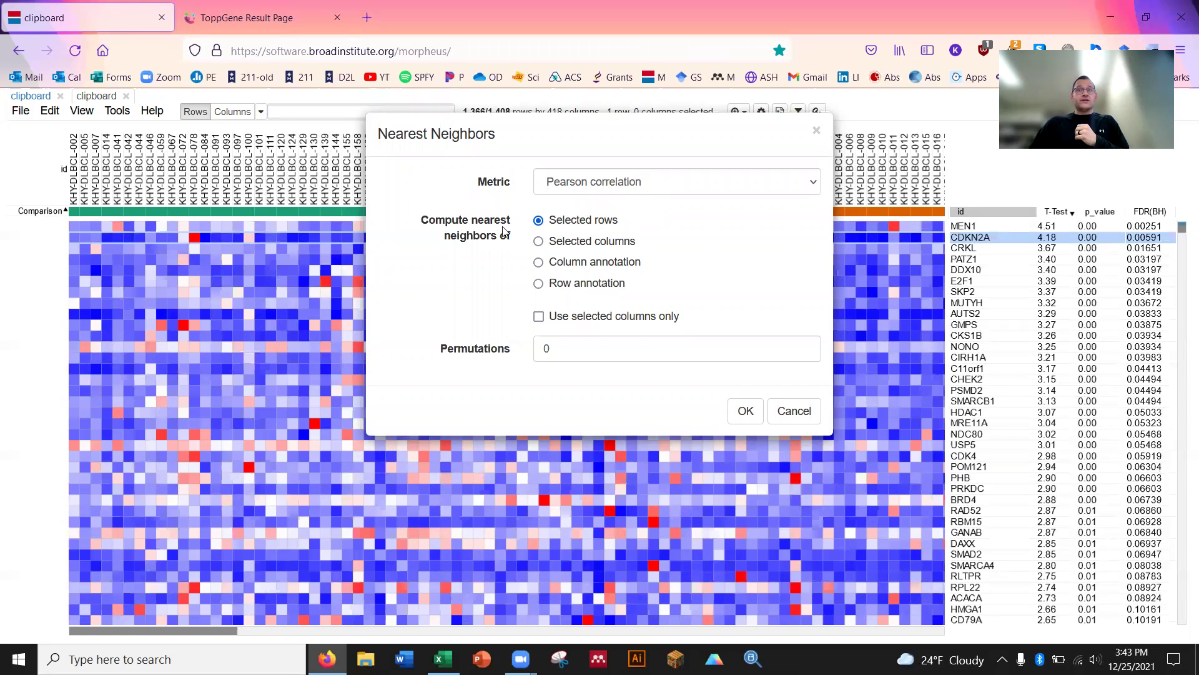
click(746, 411)
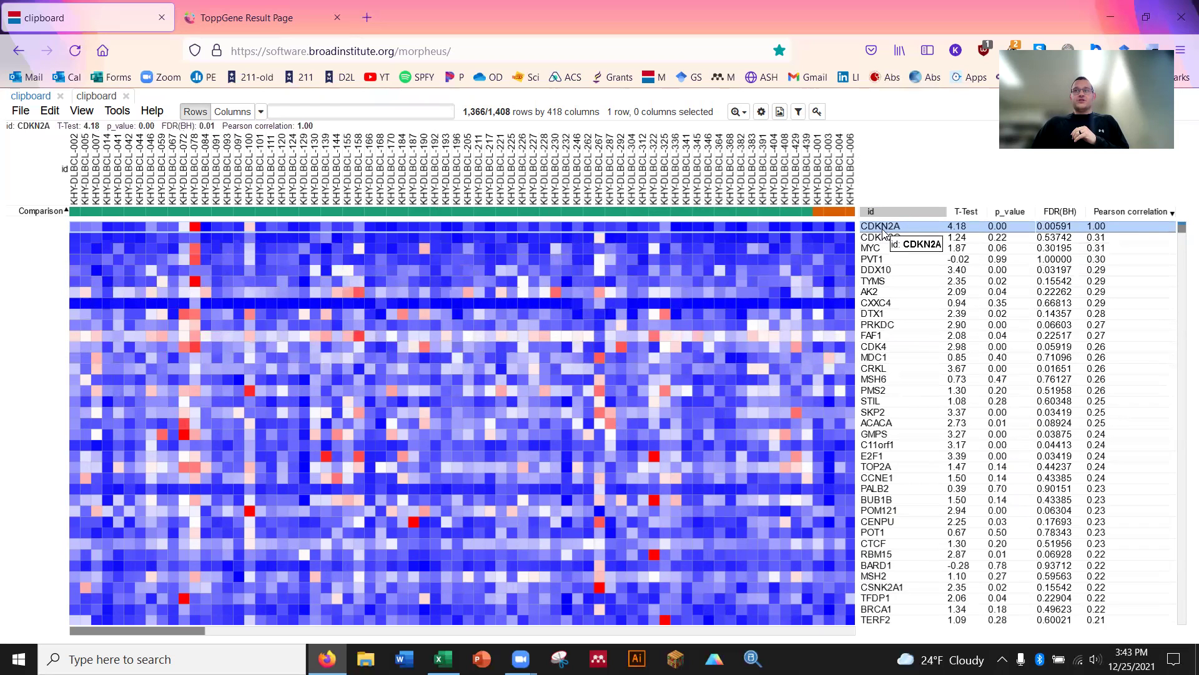
Select the top neighbours CDKN2A through PVT1 and DDX10, then just PRKDC.
drag(882, 238, 881, 265)
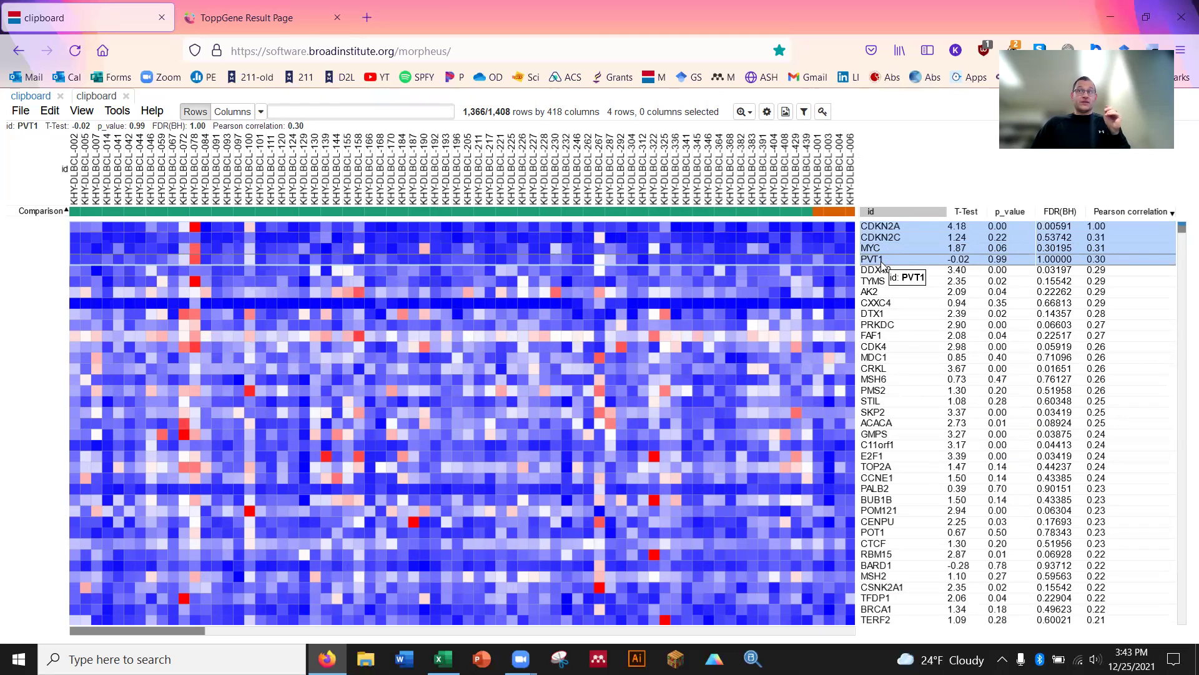
drag(882, 265, 889, 283)
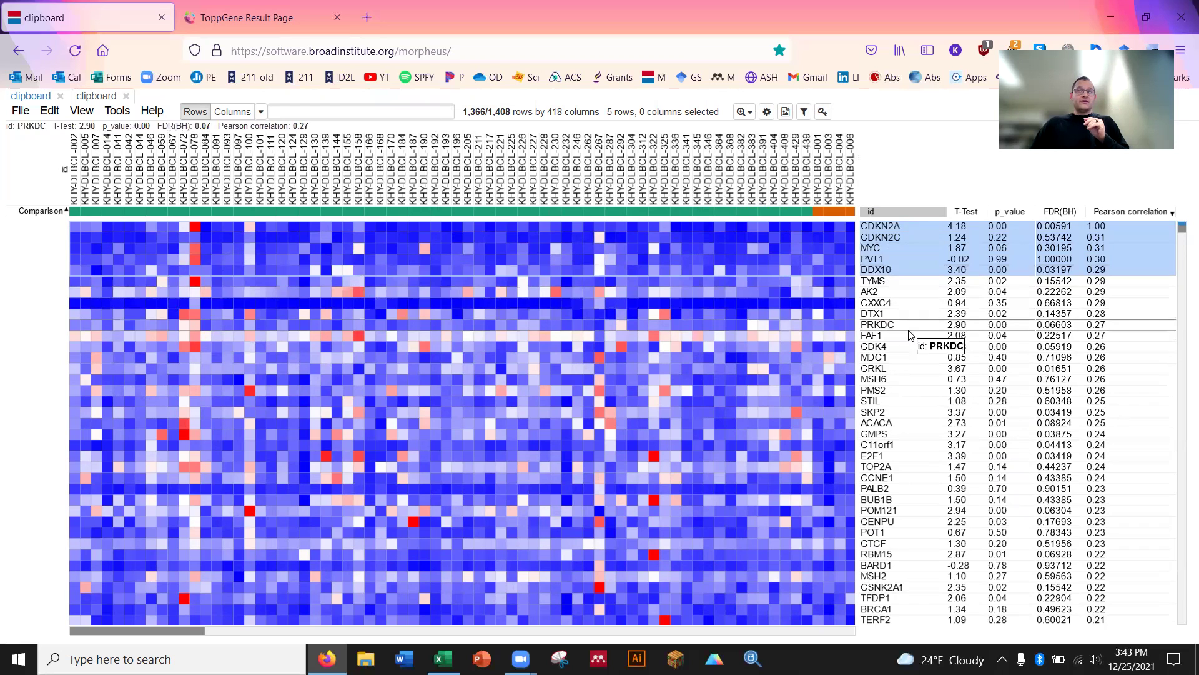
click(887, 324)
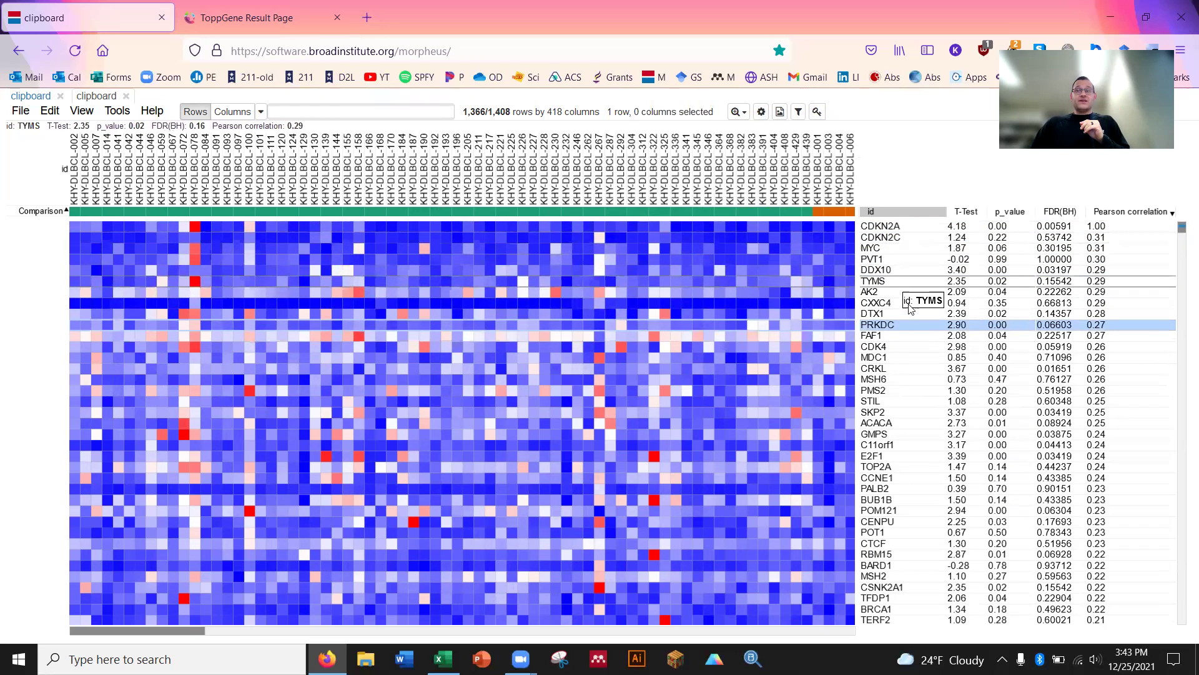
Select rows TNFRSF14 to CTNNB1 lower down, then return to the top of the ranking.
scroll(919, 325, down, 15)
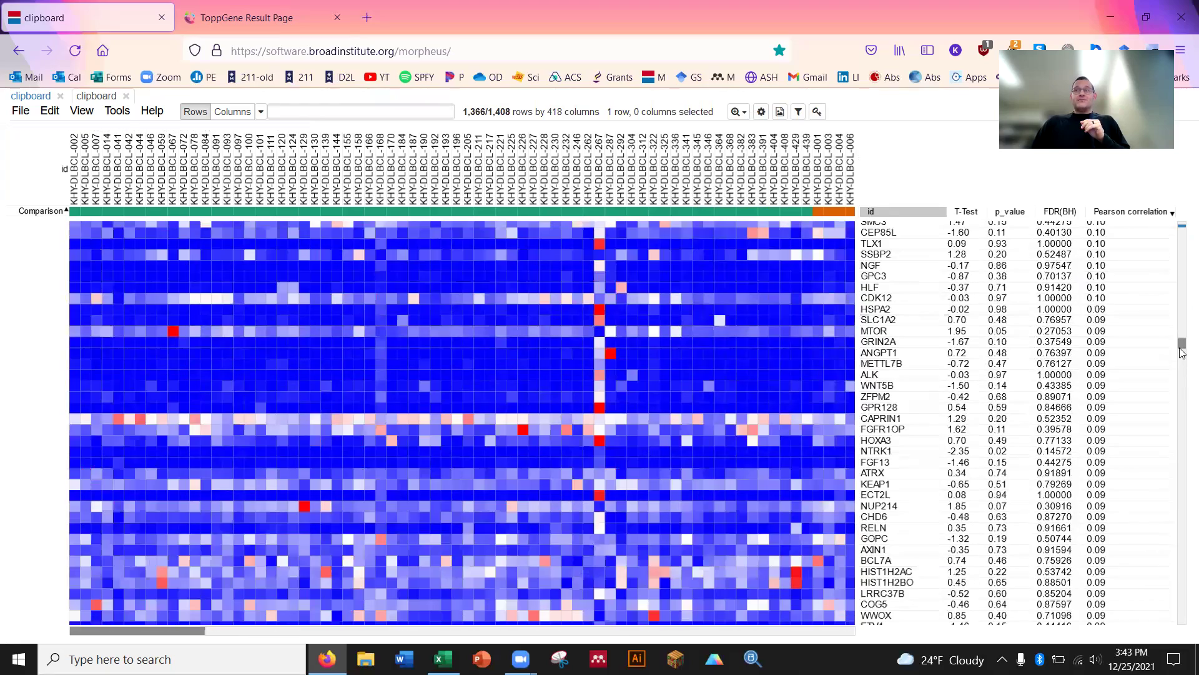
drag(1182, 343, 1180, 632)
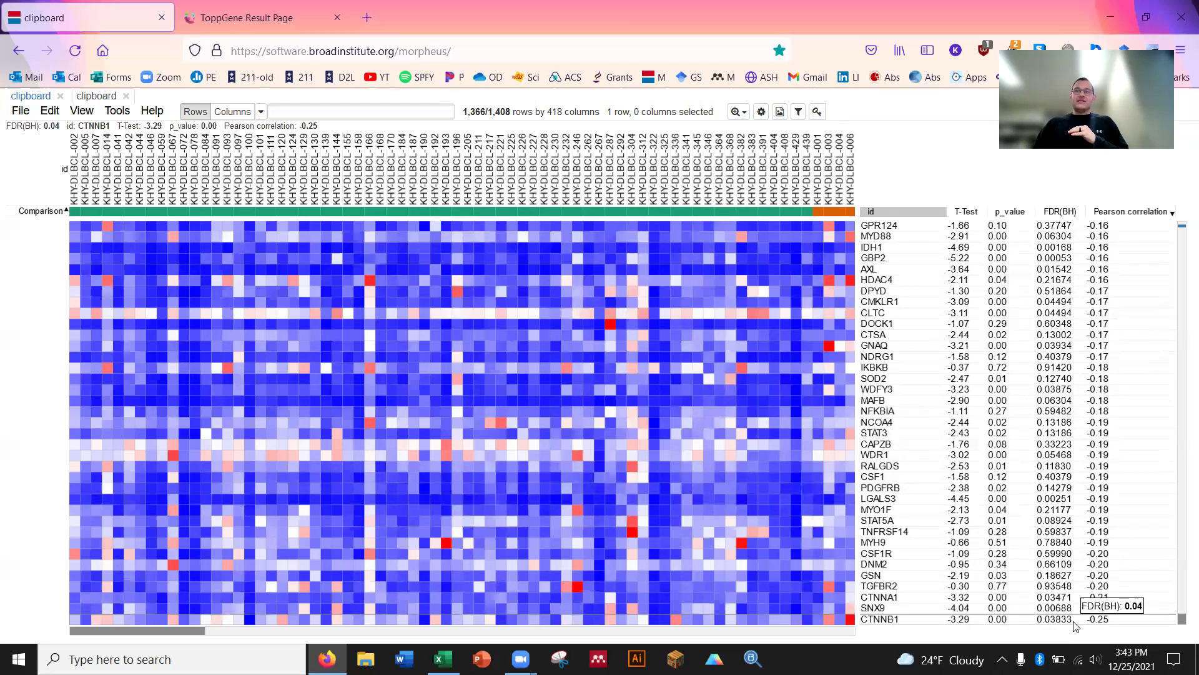
drag(884, 619, 872, 454)
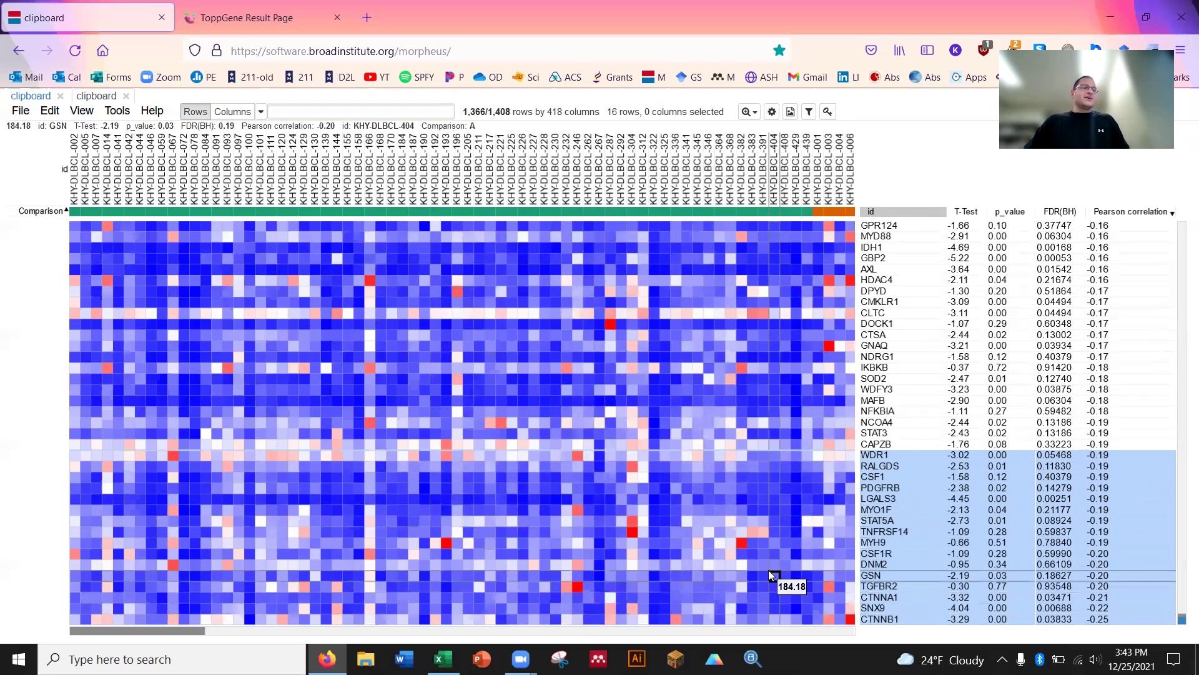
scroll(994, 431, up, 5)
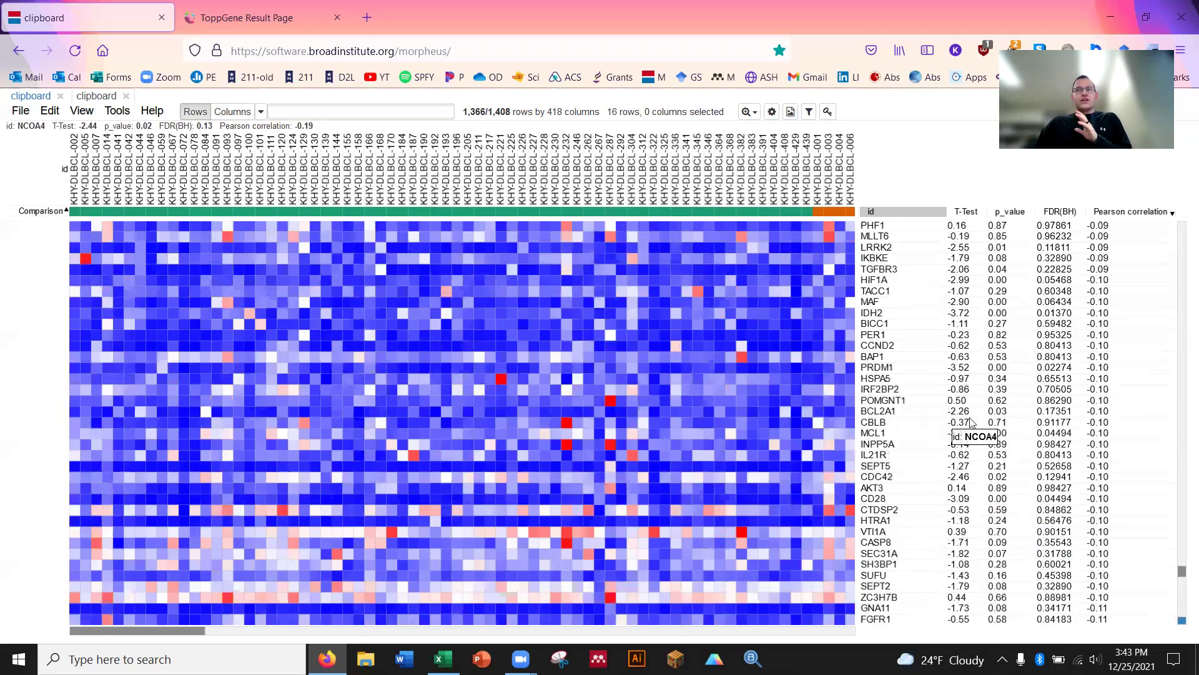
drag(1182, 570, 1175, 210)
mouse_move(364, 263)
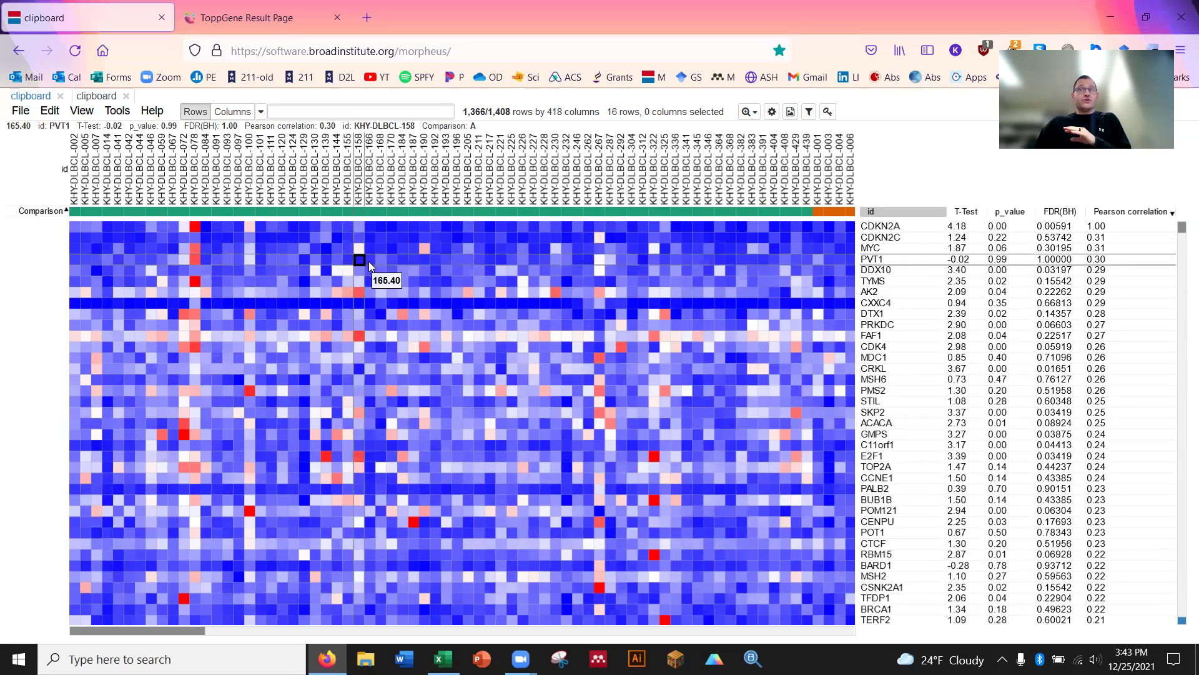
Sort the genes by T-Test score, highest first, putting MEN1 on top.
click(123, 115)
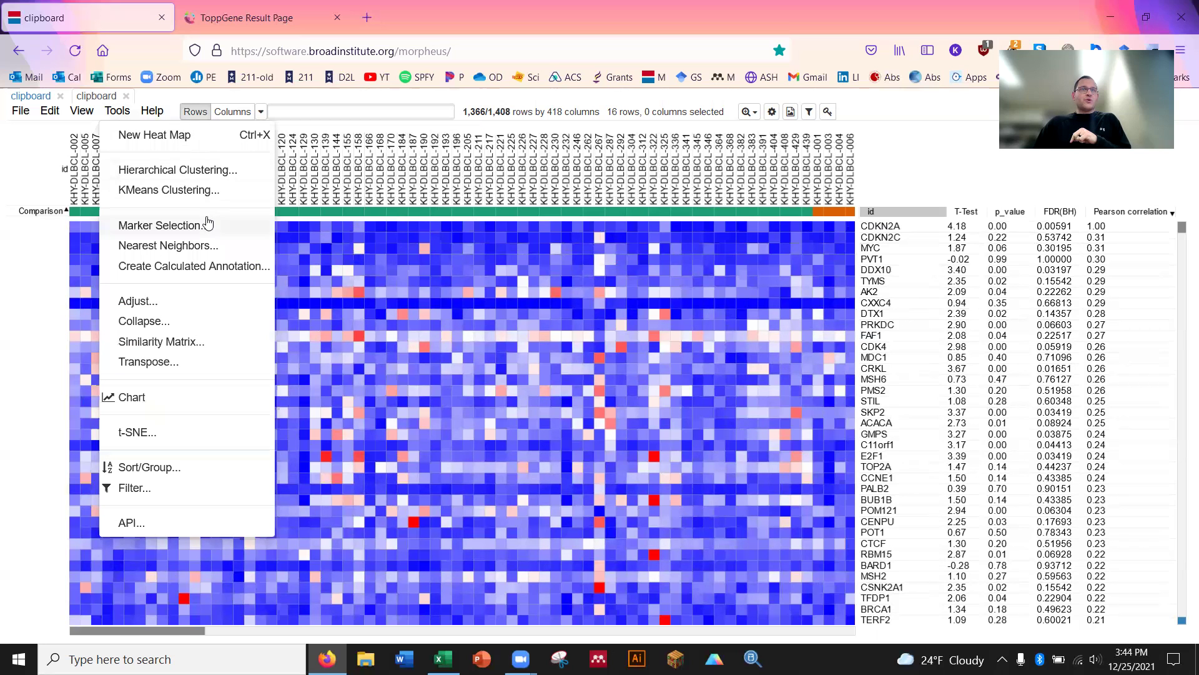
click(927, 142)
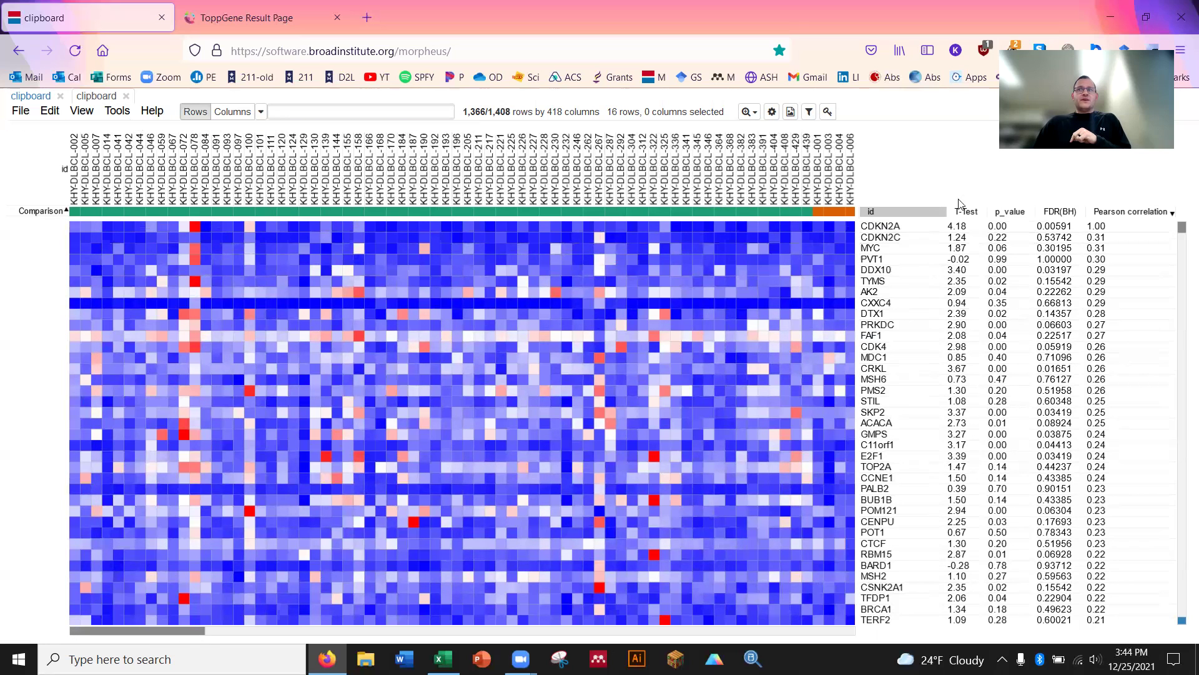
click(967, 212)
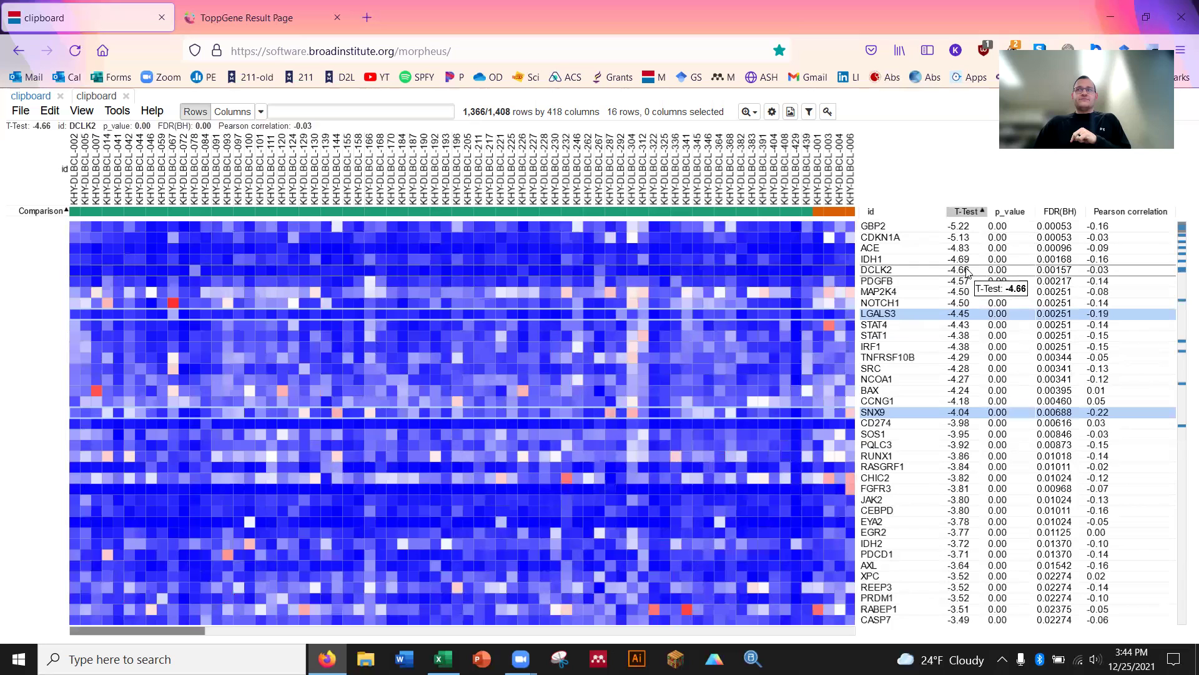
click(966, 211)
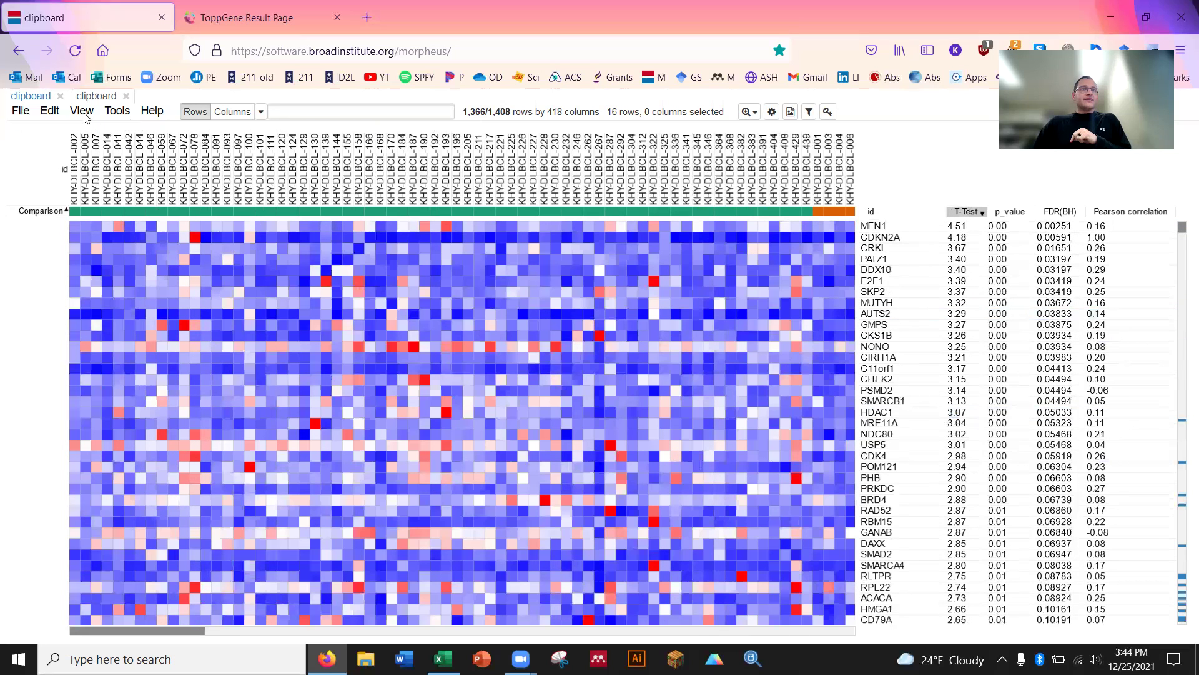
click(128, 113)
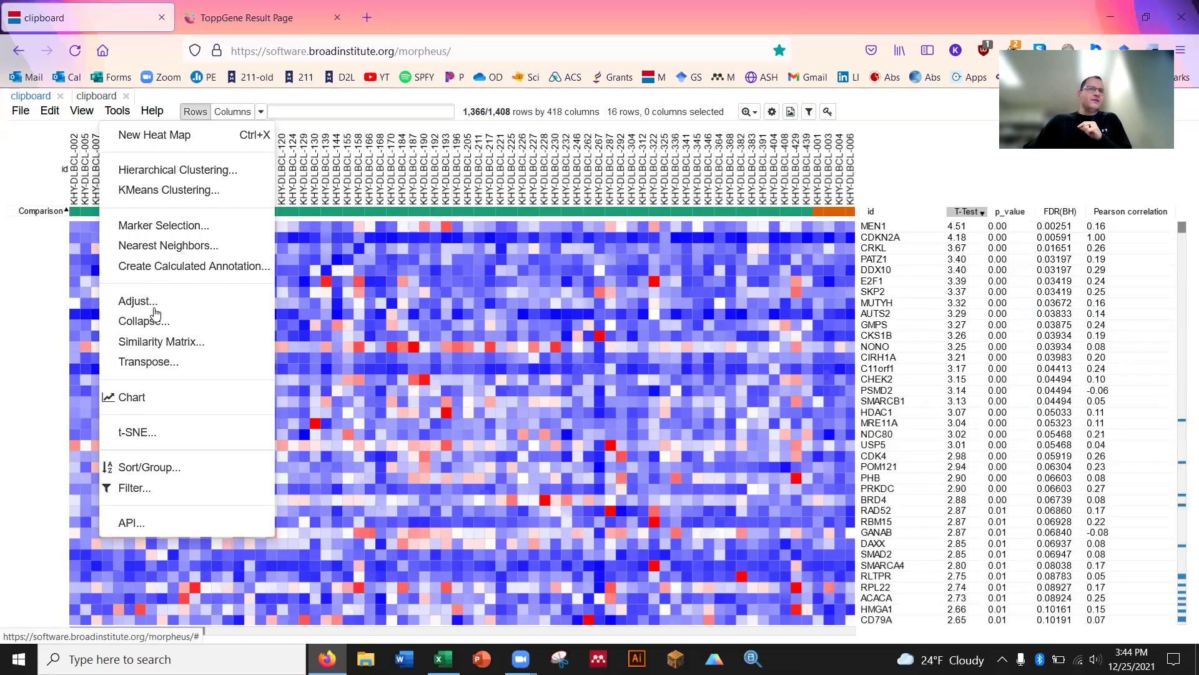
Start a Marker Selection using the T-Test metric on the TP53 field.
click(159, 227)
click(590, 186)
click(605, 308)
click(587, 220)
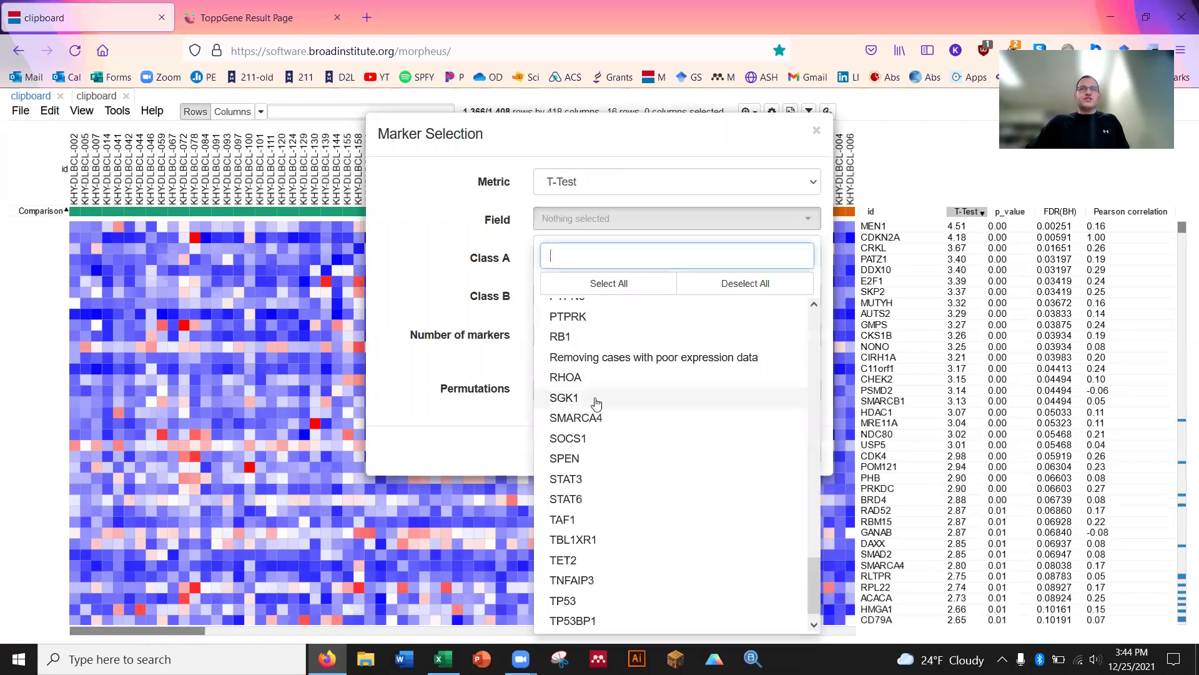
click(593, 601)
click(469, 275)
Compare Class A 1 against Class B 0, keep 50 markers, and run it.
click(584, 269)
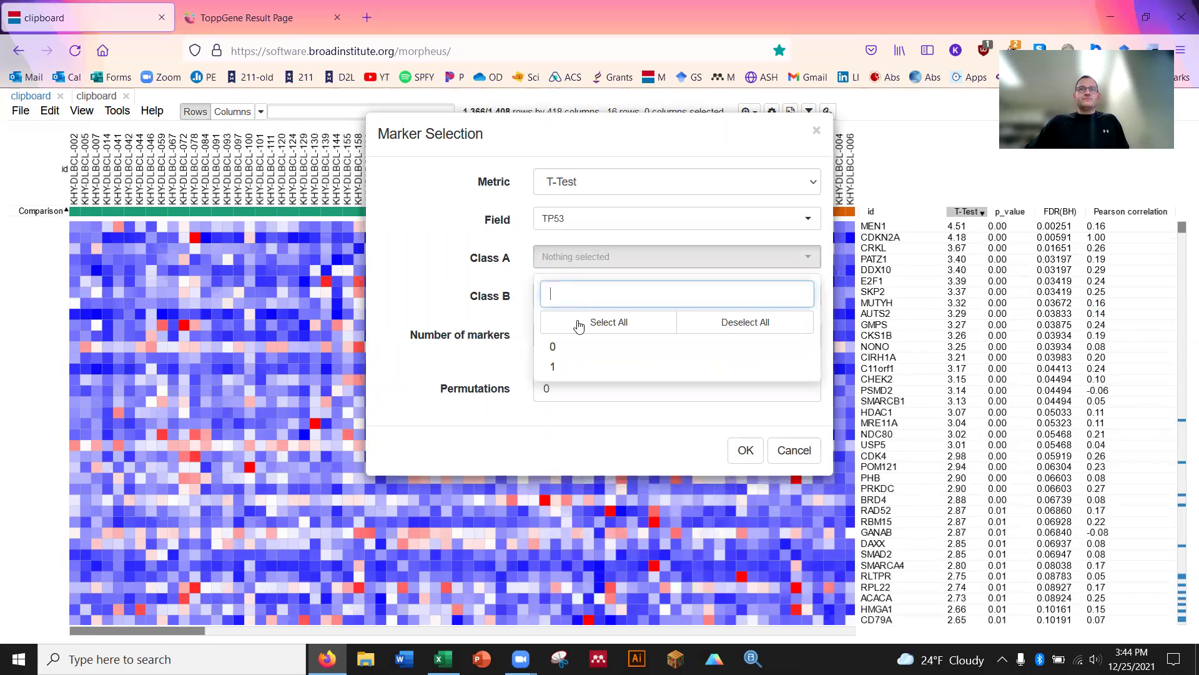
click(553, 367)
click(570, 306)
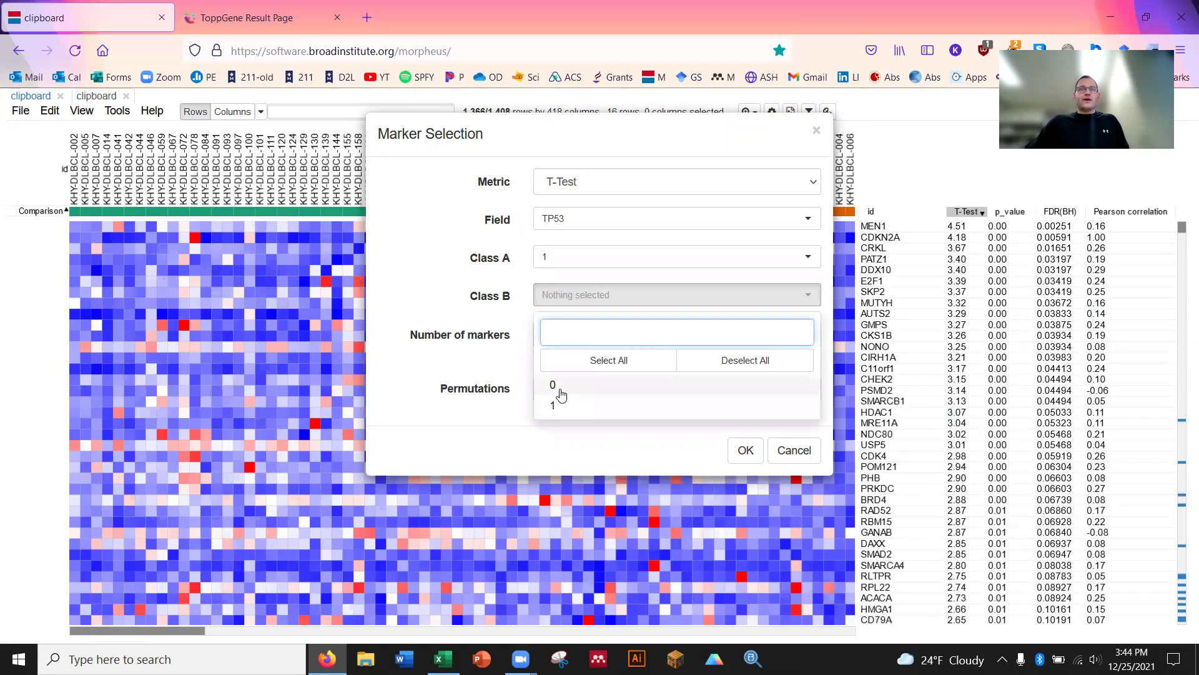
click(552, 384)
click(462, 306)
click(521, 334)
text(50)
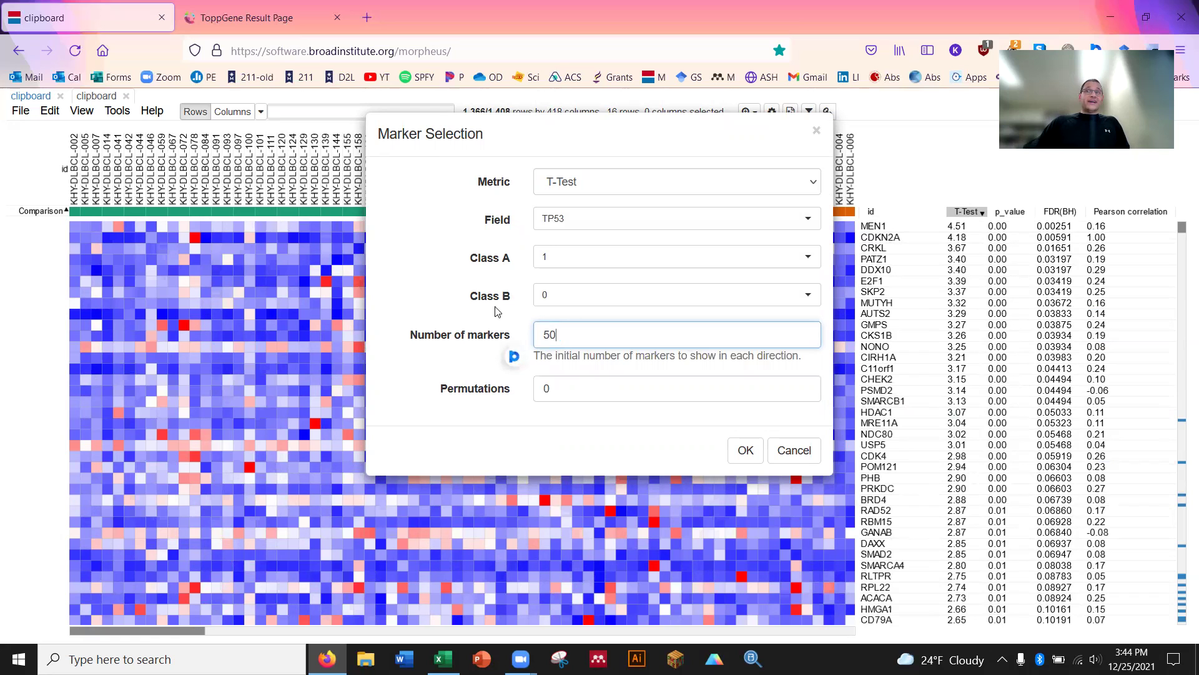
click(729, 450)
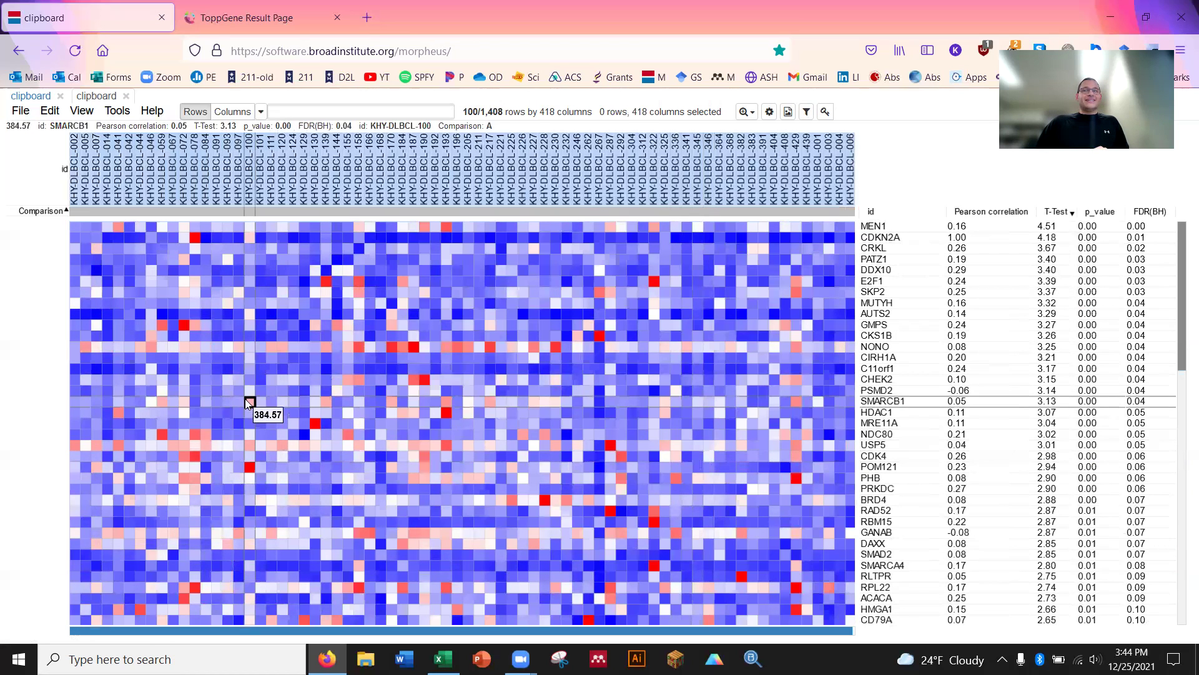
Fit the whole 100-gene heat map to the window and deselect all columns.
click(115, 113)
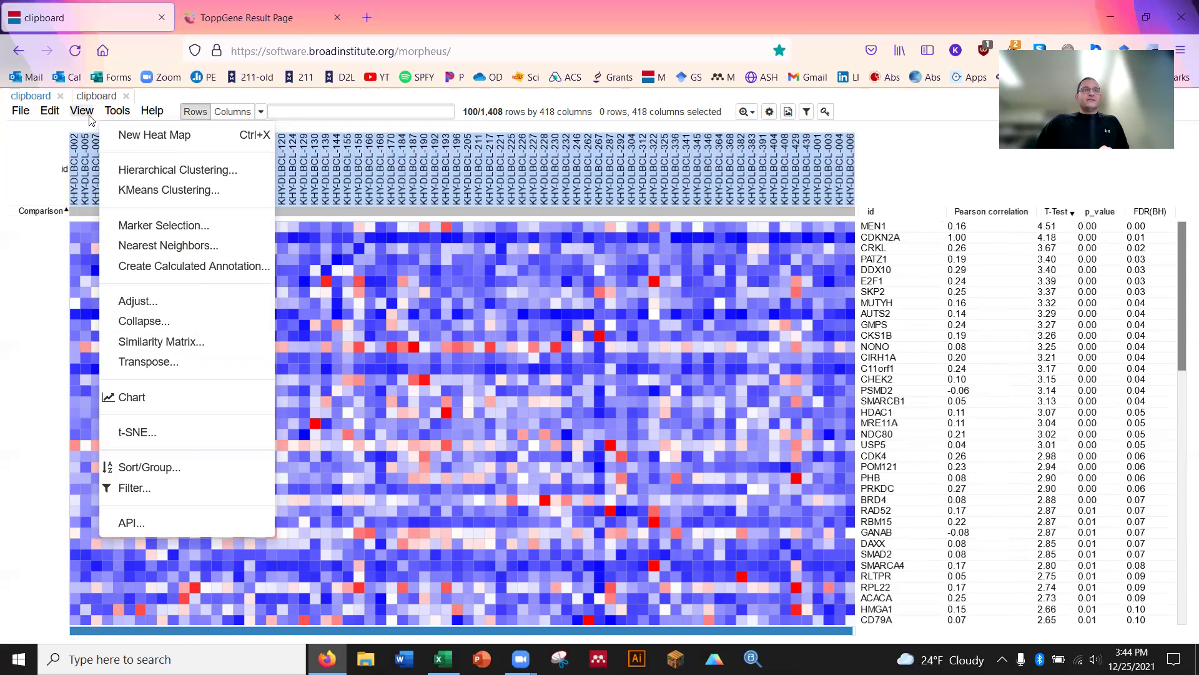
click(89, 115)
click(122, 189)
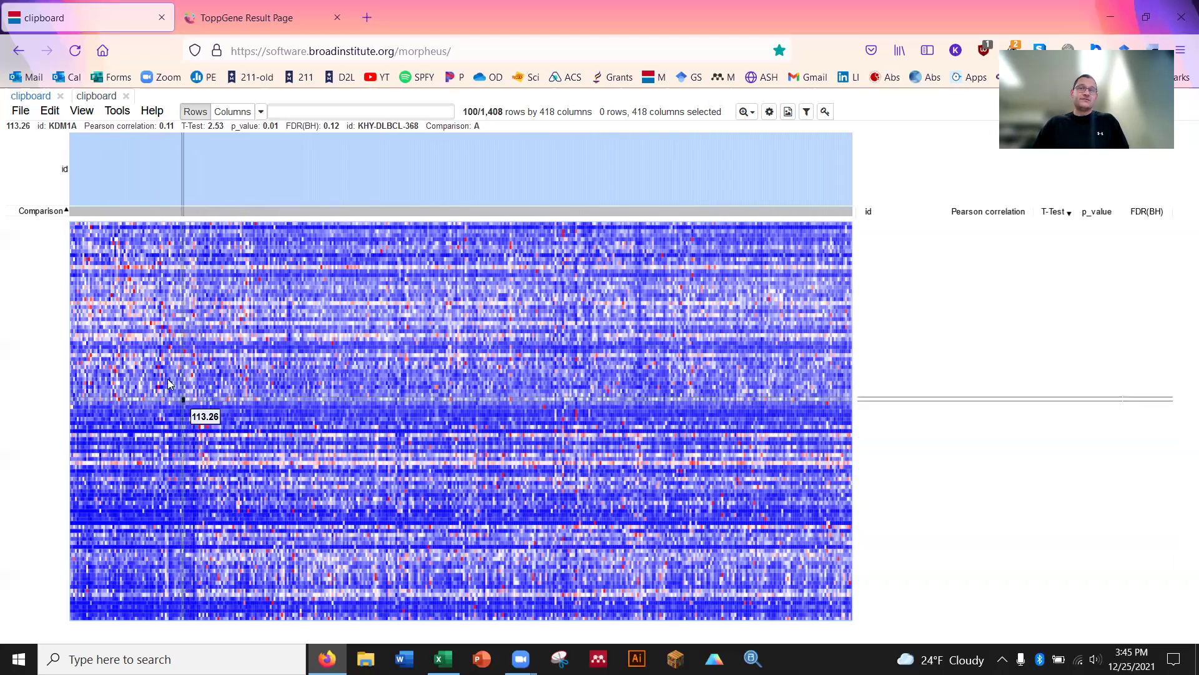
click(201, 353)
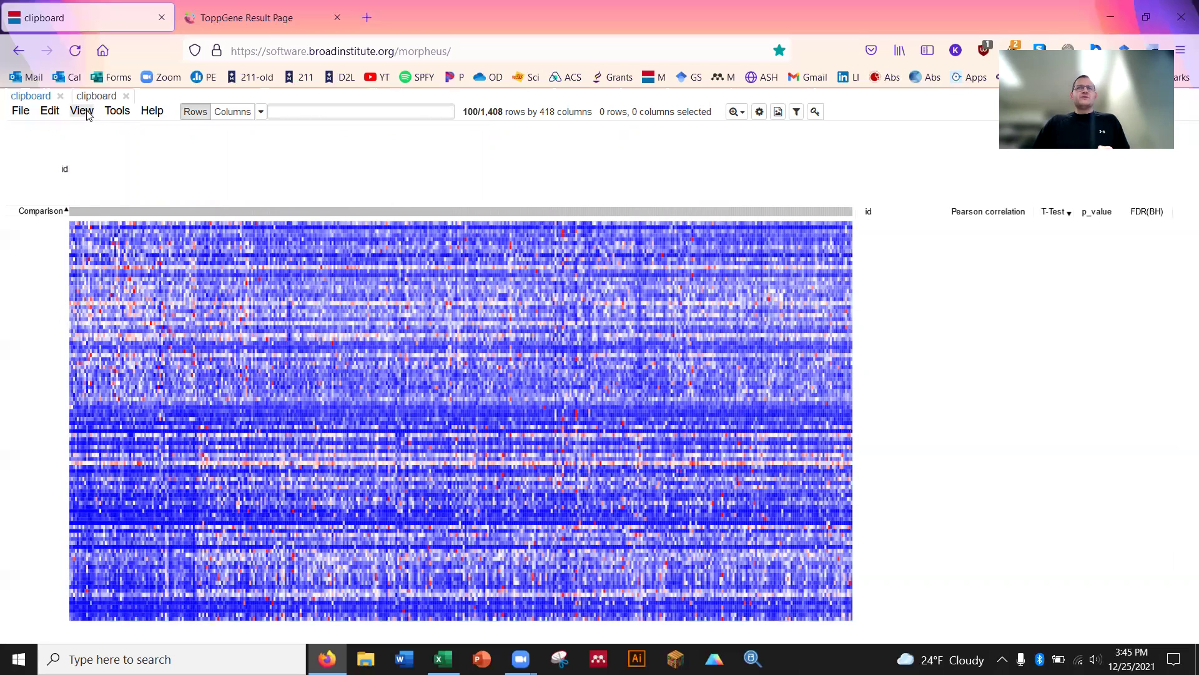
Hierarchically cluster the rows with one minus Pearson correlation and average linkage.
click(116, 111)
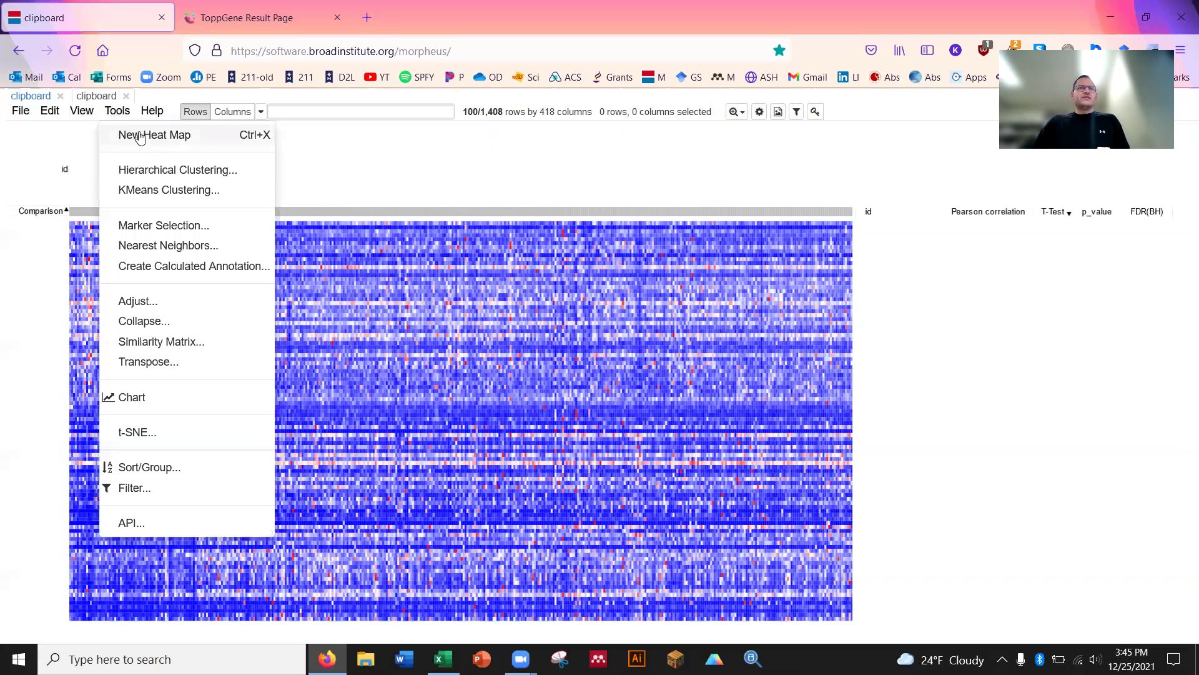
click(174, 175)
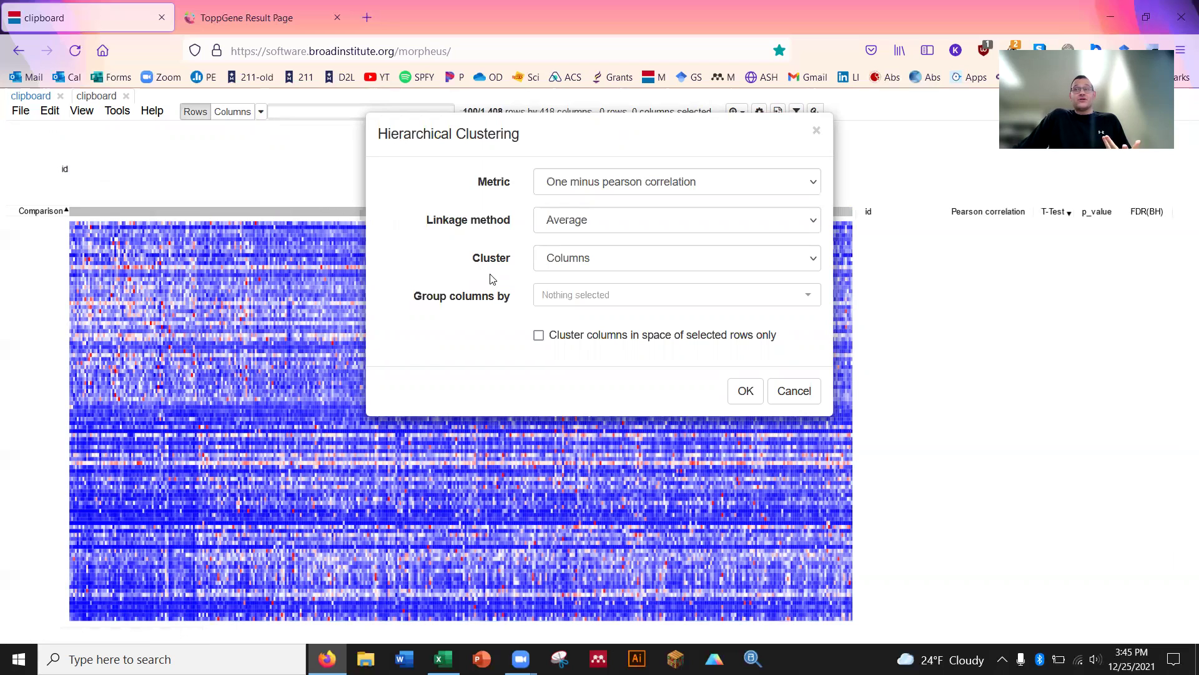
click(635, 261)
click(618, 301)
click(746, 391)
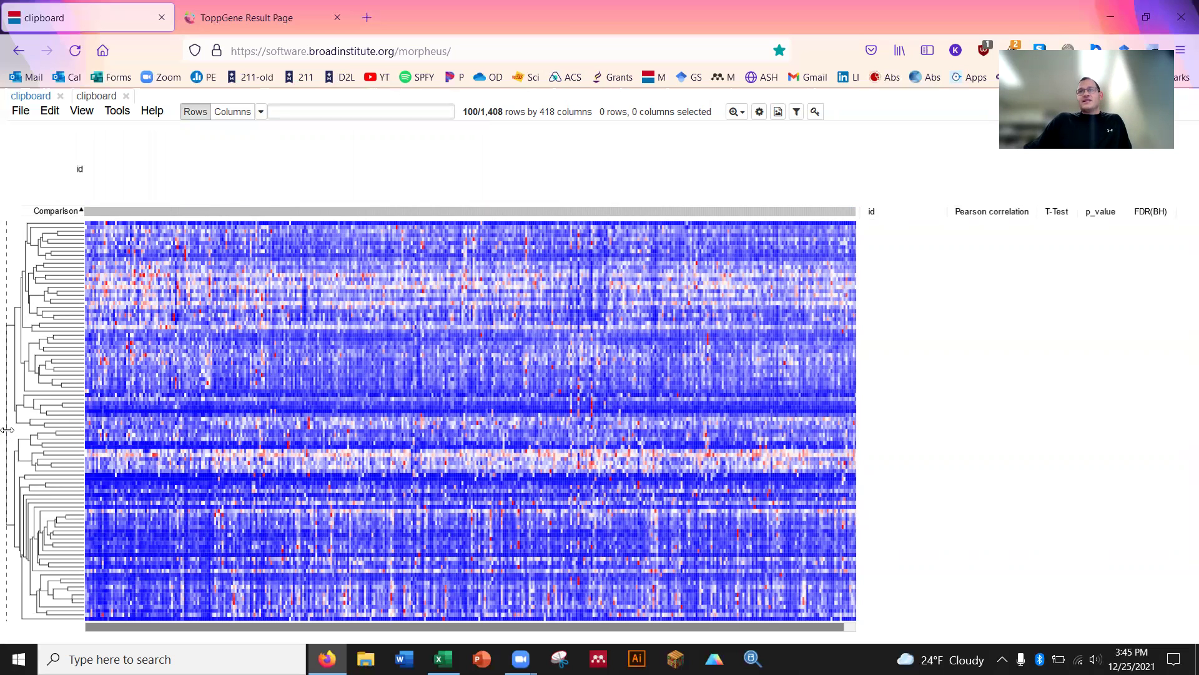
Drag the row dendrogram's cut line so the 100 genes split into 2 clusters.
drag(7, 430, 11, 430)
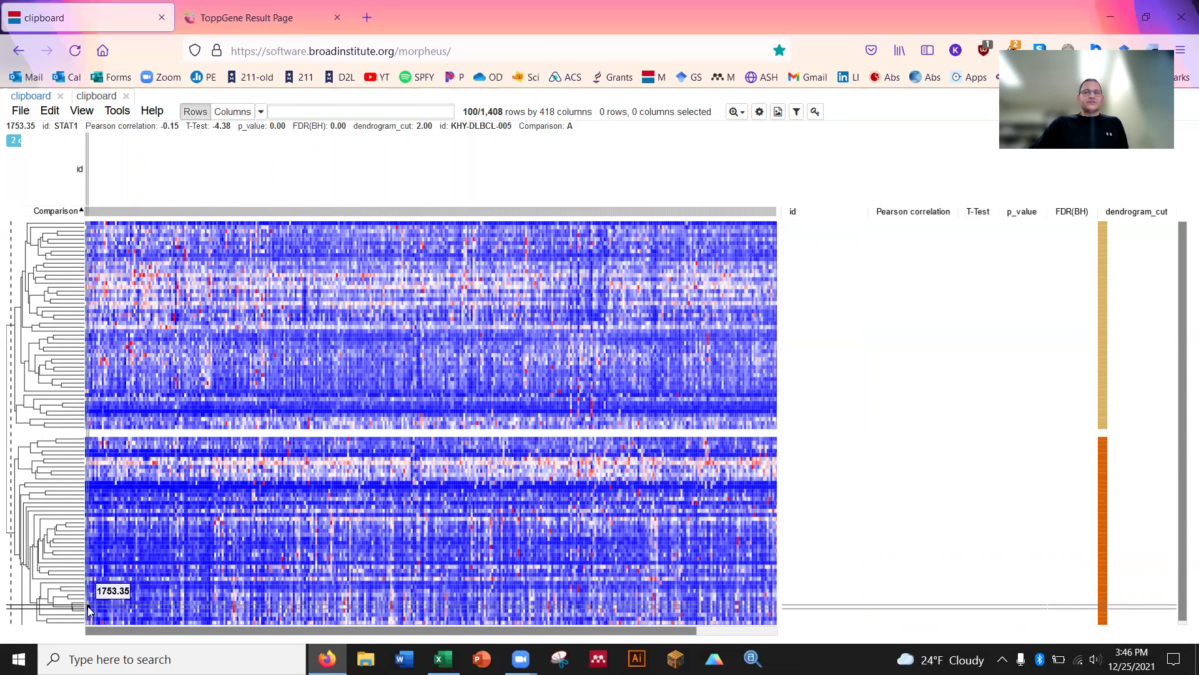
Zoom the heat map to 100% and scroll down through the gene rows.
click(81, 111)
click(98, 265)
scroll(237, 456, down, 5)
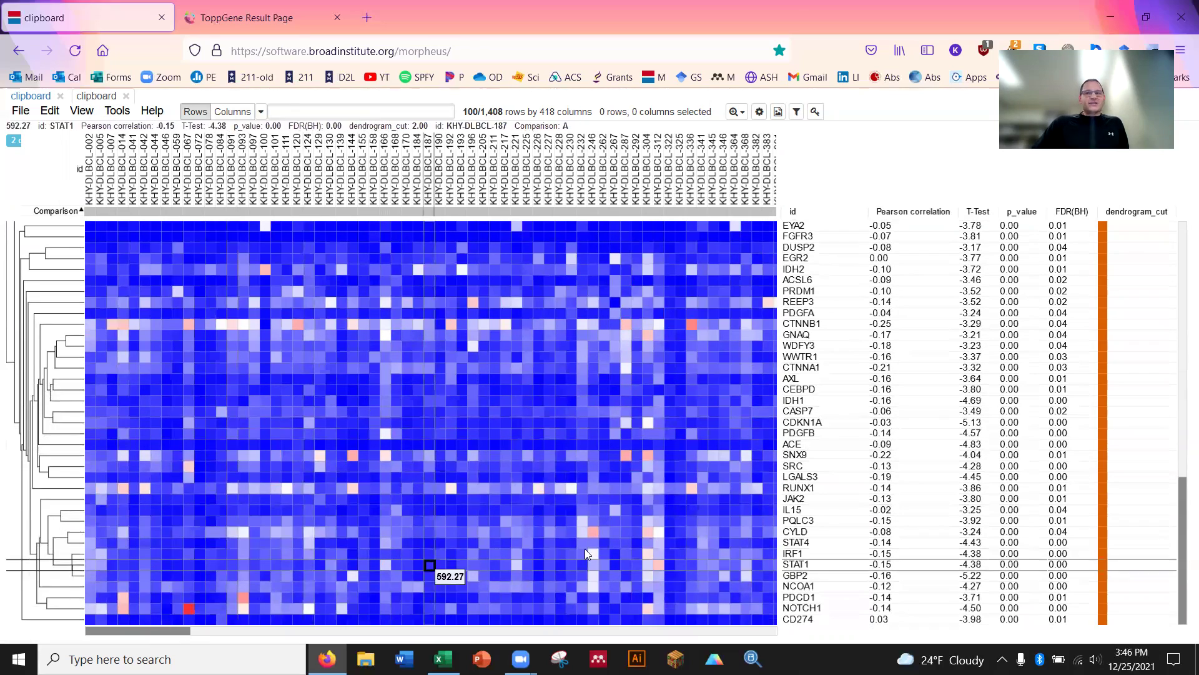
Select the STAT4–NCOA1 rows, narrow to IRF1, then scroll back up to CDKN2A.
mouse_move(806, 577)
mouse_down()
mouse_move(801, 545)
mouse_move(808, 587)
mouse_up()
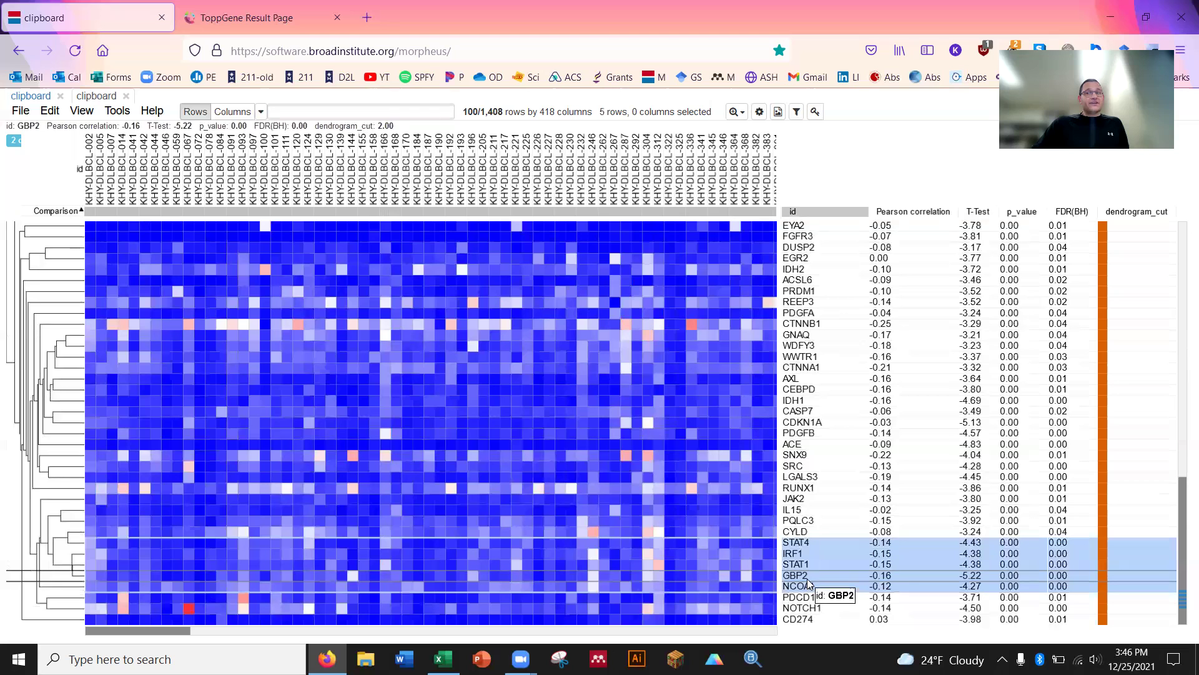
click(831, 556)
scroll(866, 493, up, 2)
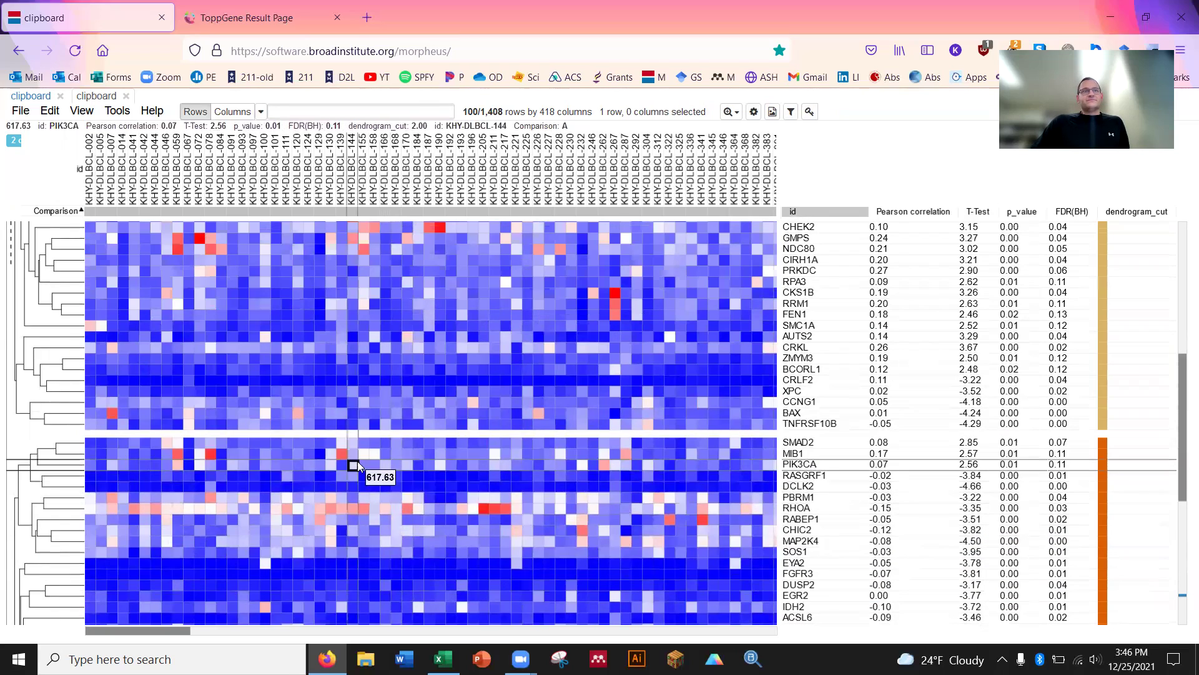
scroll(356, 461, up, 2)
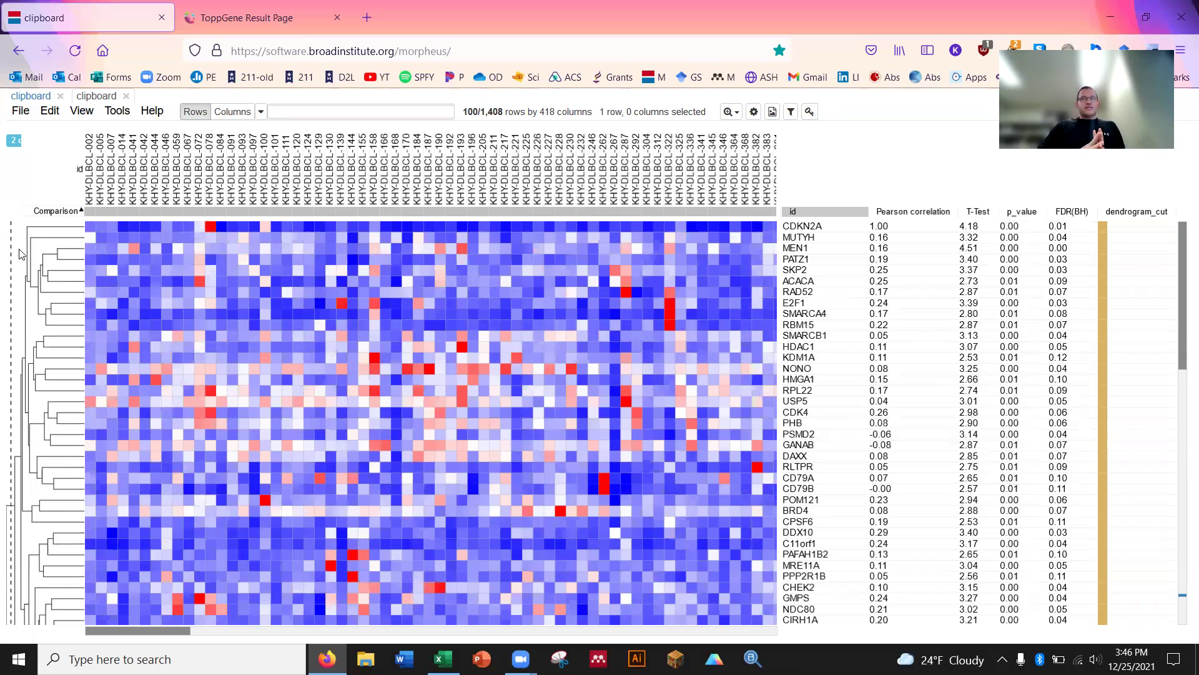